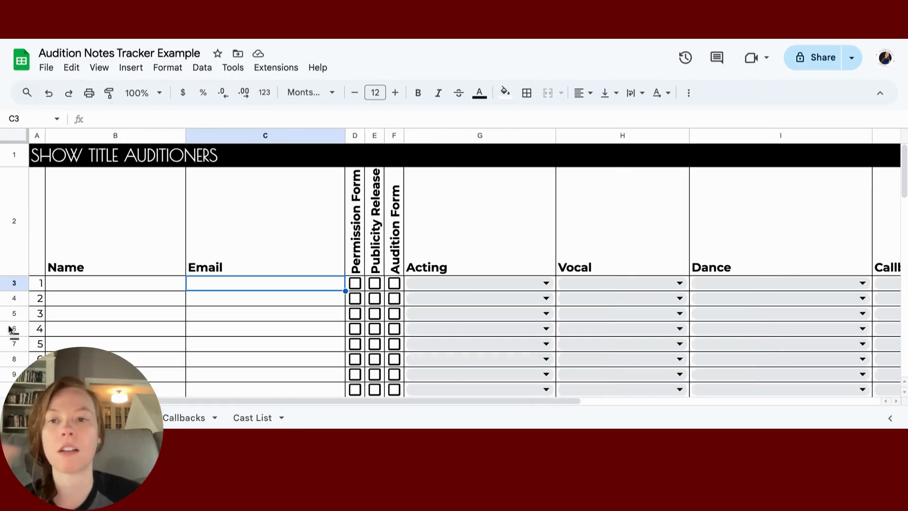
Step: Look over the table's headings and the first auditioner's Role dropdown options
scroll(198, 284, down, 3)
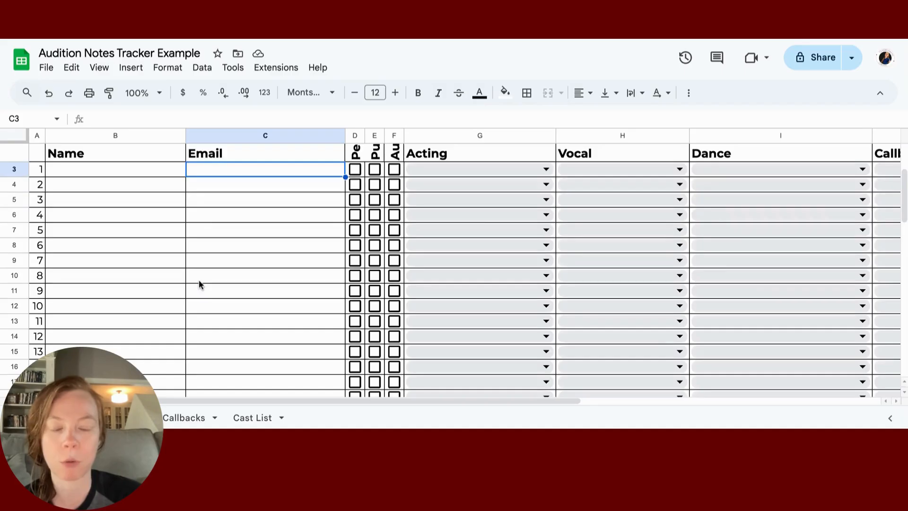
scroll(199, 284, up, 3)
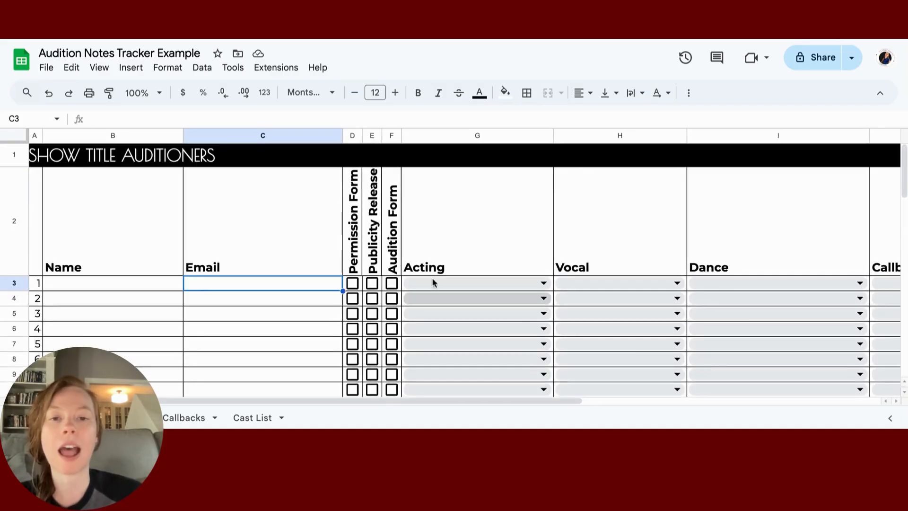
click(496, 270)
scroll(497, 270, right, 6)
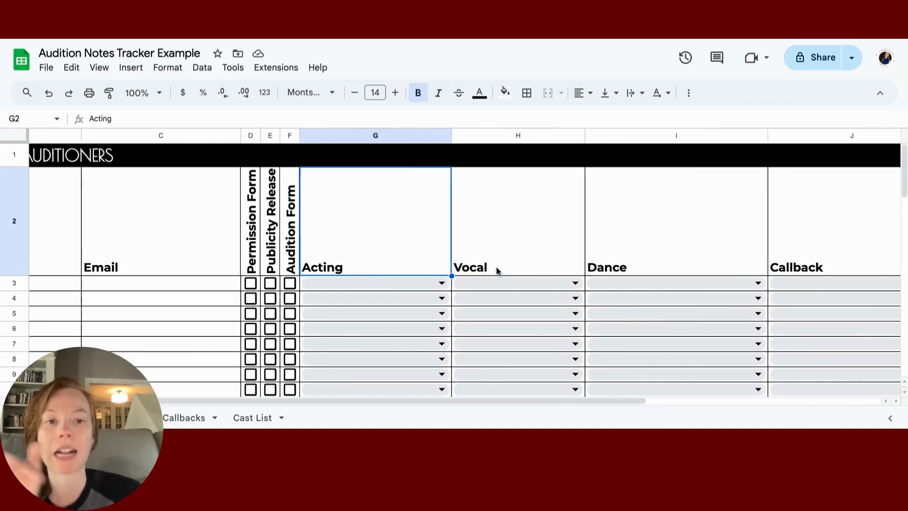
scroll(476, 257, right, 3)
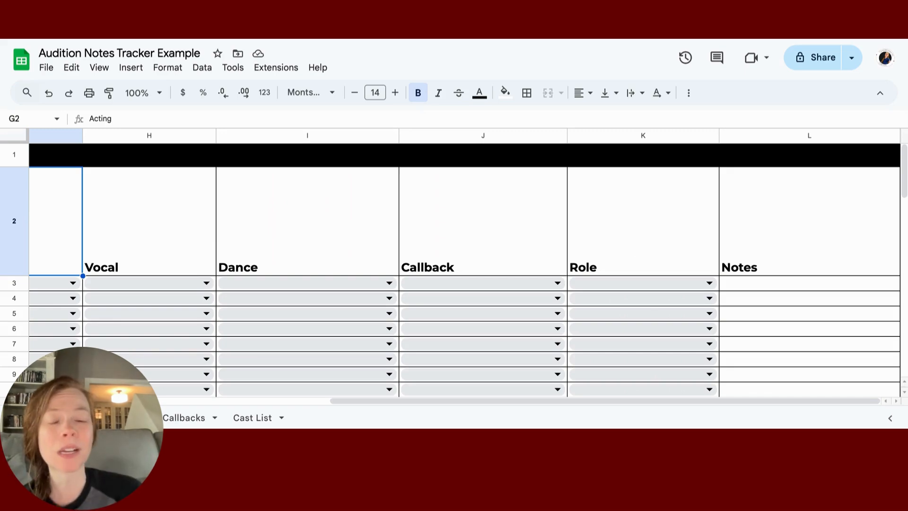
click(717, 283)
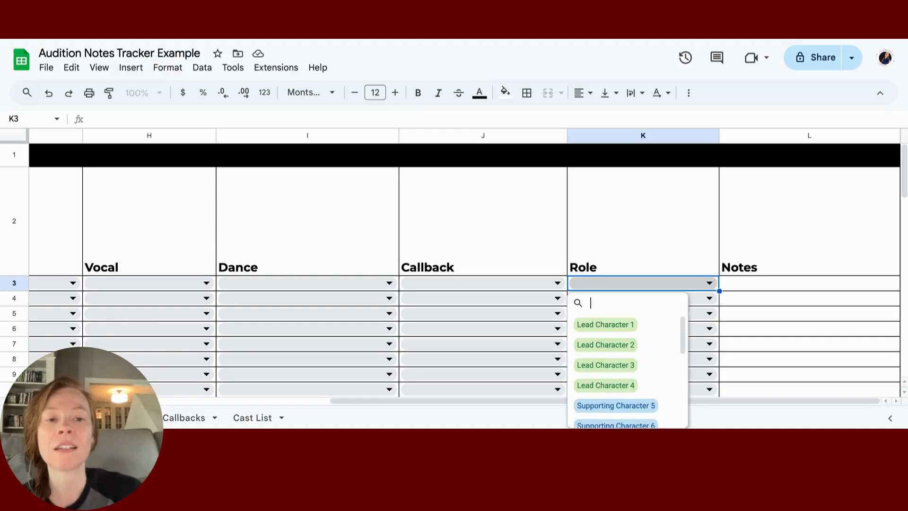
right_click(705, 284)
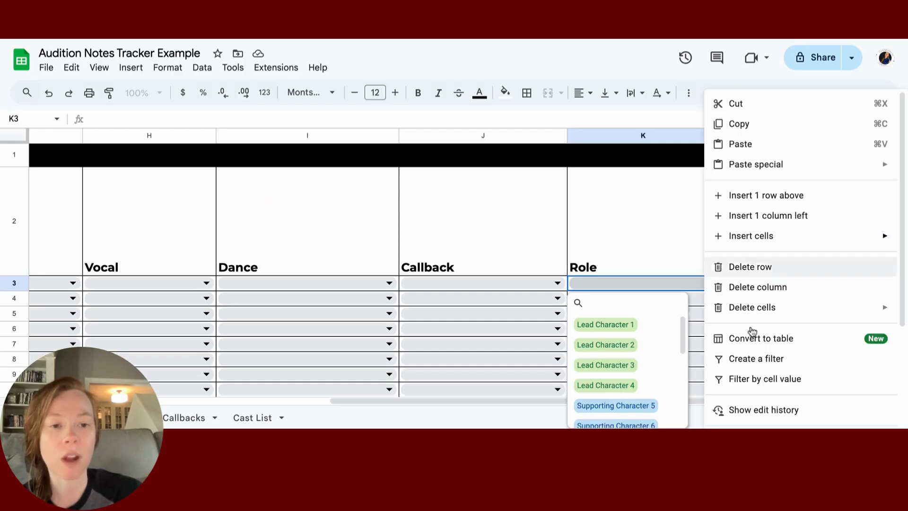
scroll(754, 358, down, 1)
scroll(755, 359, up, 1)
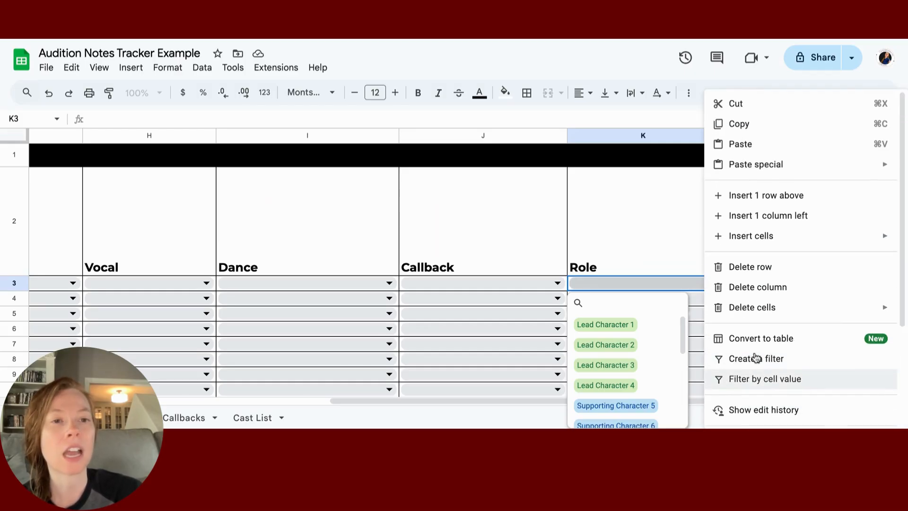
click(658, 208)
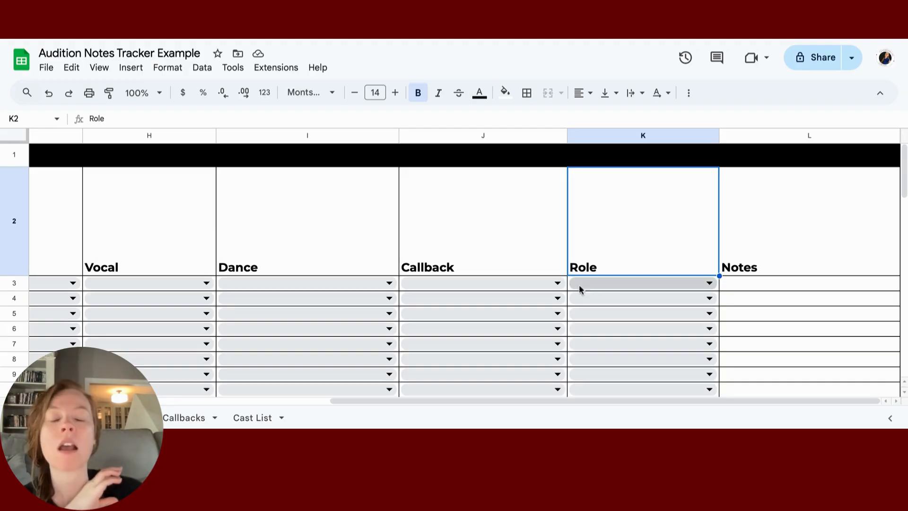
scroll(562, 289, left, 10)
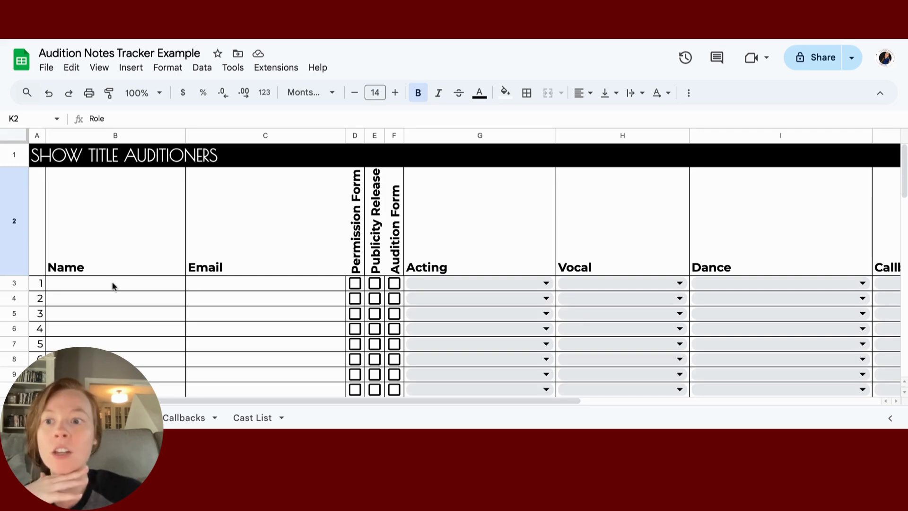
click(112, 283)
Step: Fill the whole title row 1 with dark red instead of black
click(12, 157)
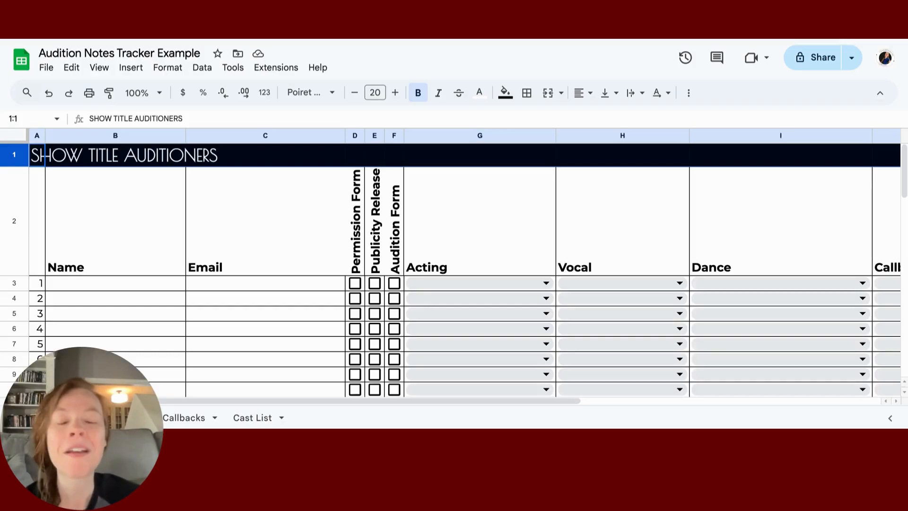
click(505, 91)
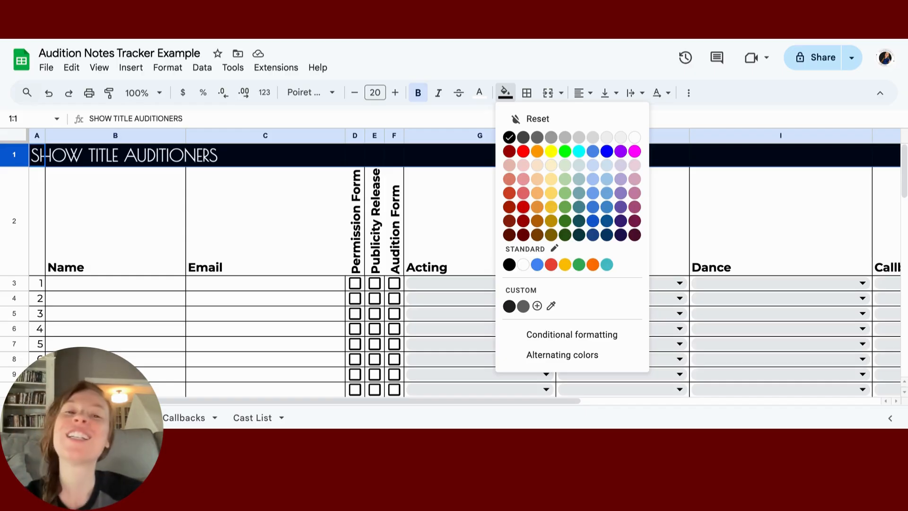
click(524, 207)
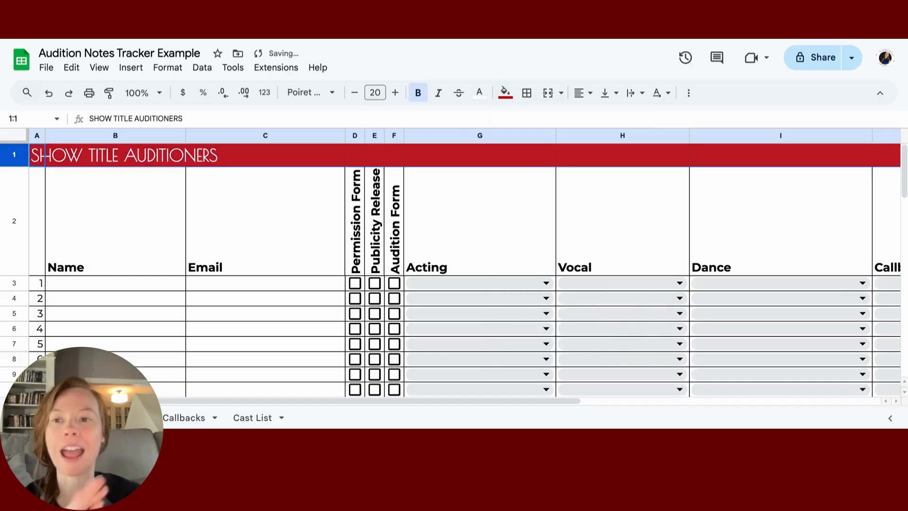
click(74, 161)
Step: Try Lexend and then Open Sans as the title row's font
click(16, 158)
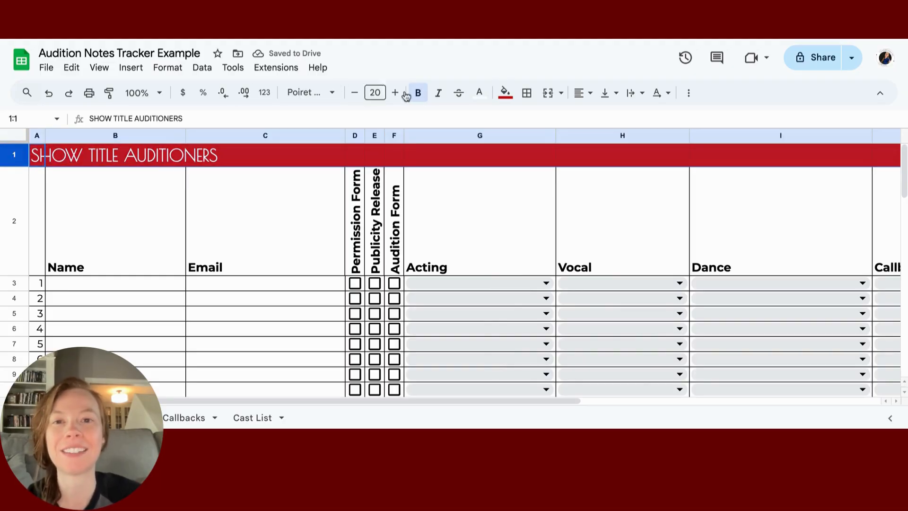
click(334, 97)
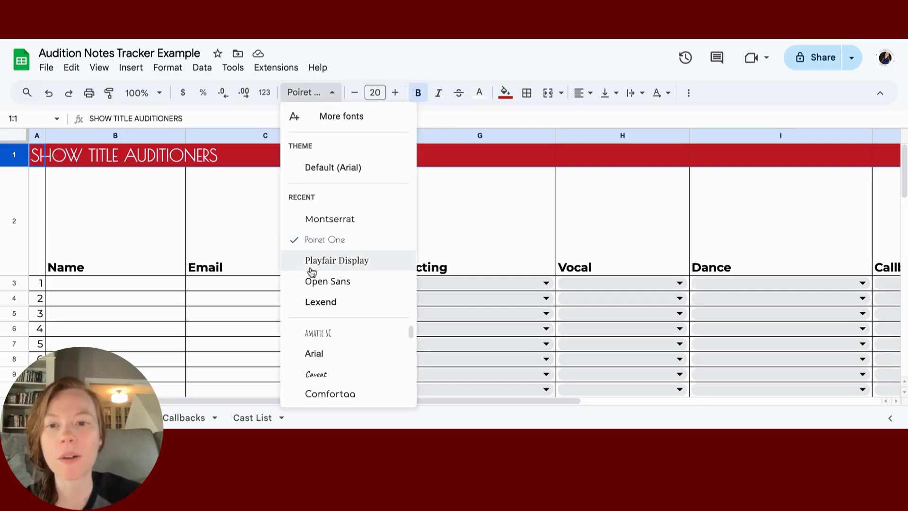
click(316, 309)
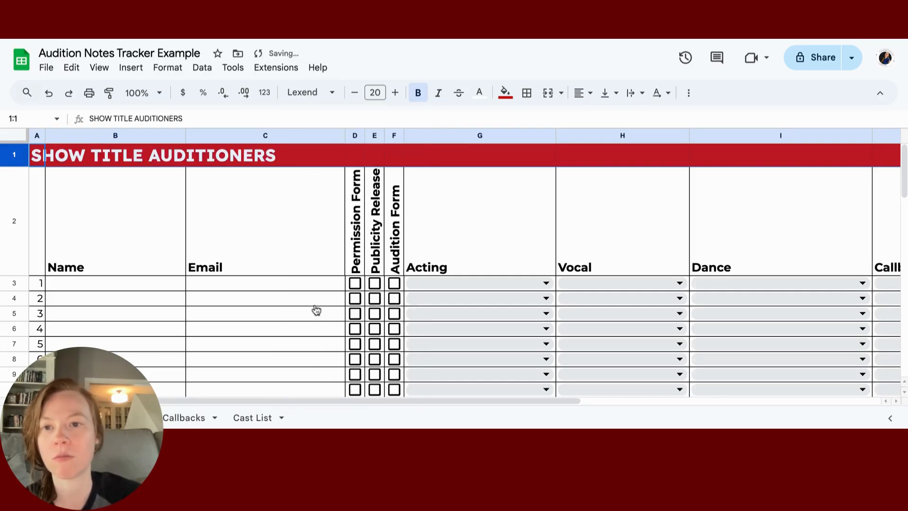
click(326, 93)
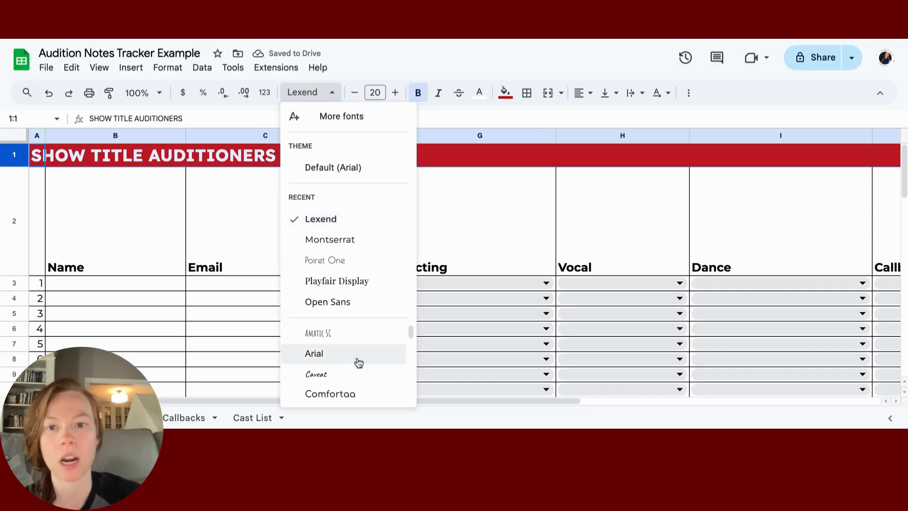
click(348, 304)
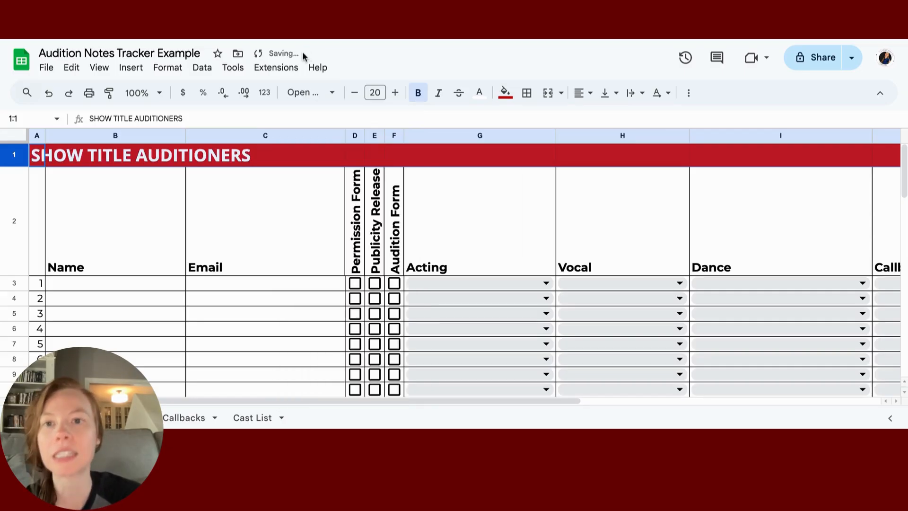
Step: Search the font library for 'bebas', add Bebas Neue and apply it to the title row
click(309, 93)
scroll(345, 327, down, 5)
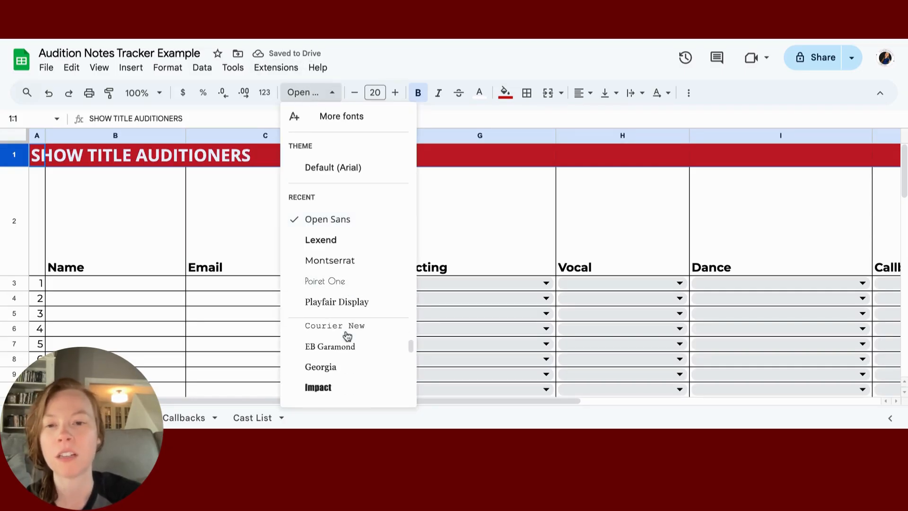
scroll(348, 336, down, 5)
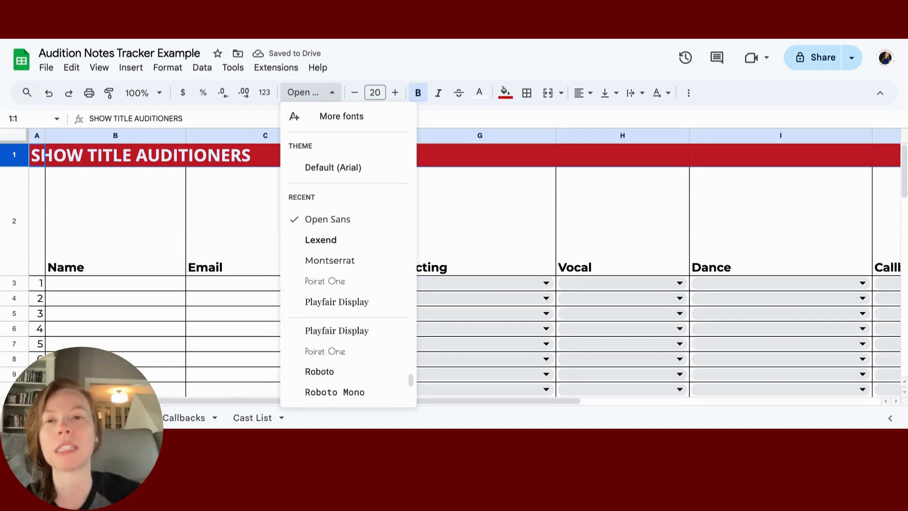
click(339, 117)
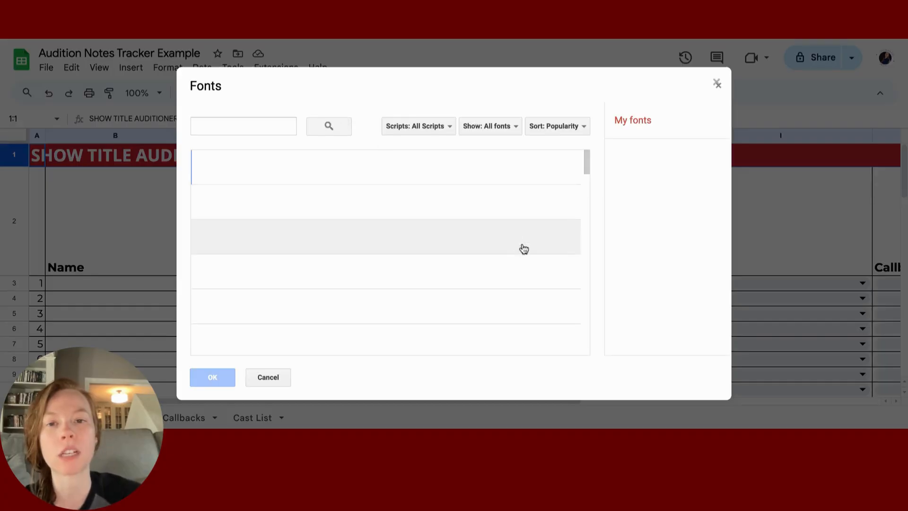
click(265, 124)
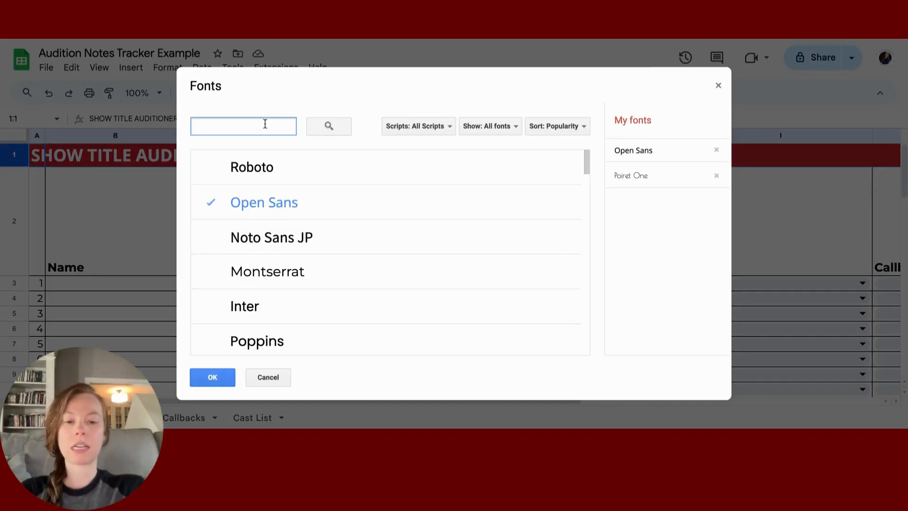
text(bebas)
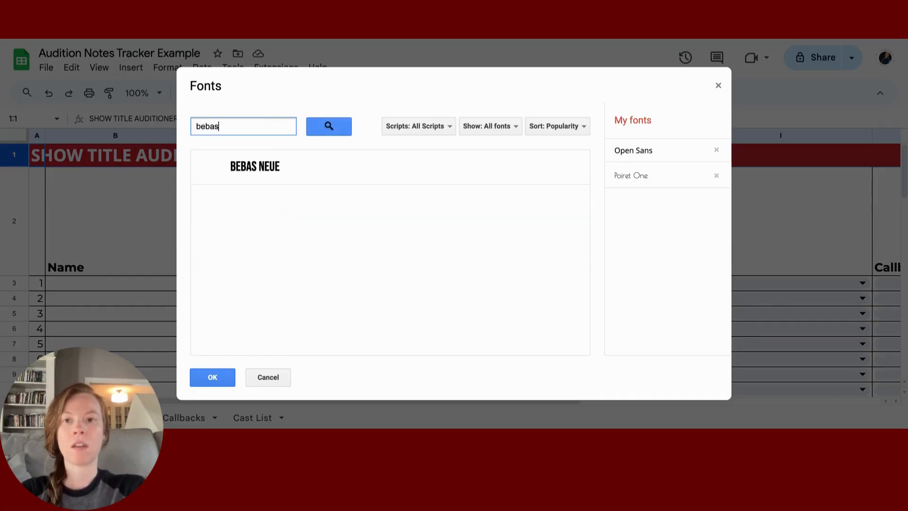
click(235, 176)
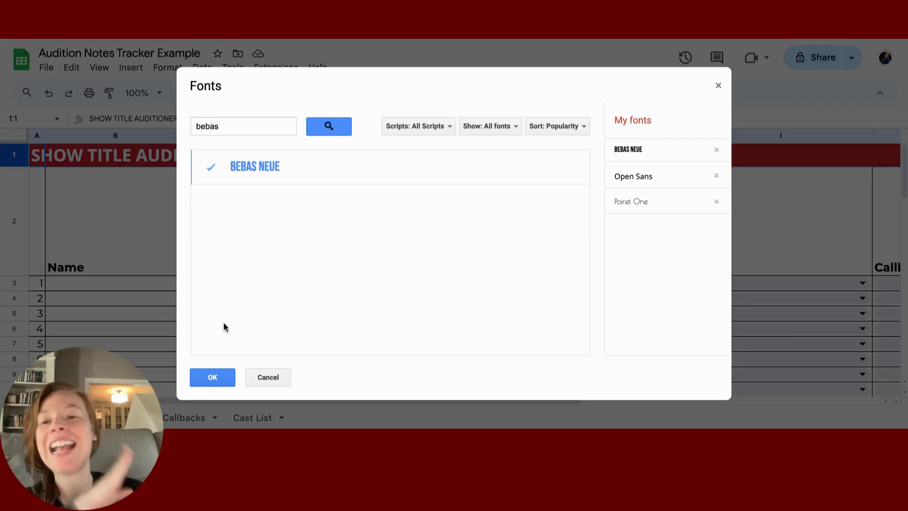
click(217, 377)
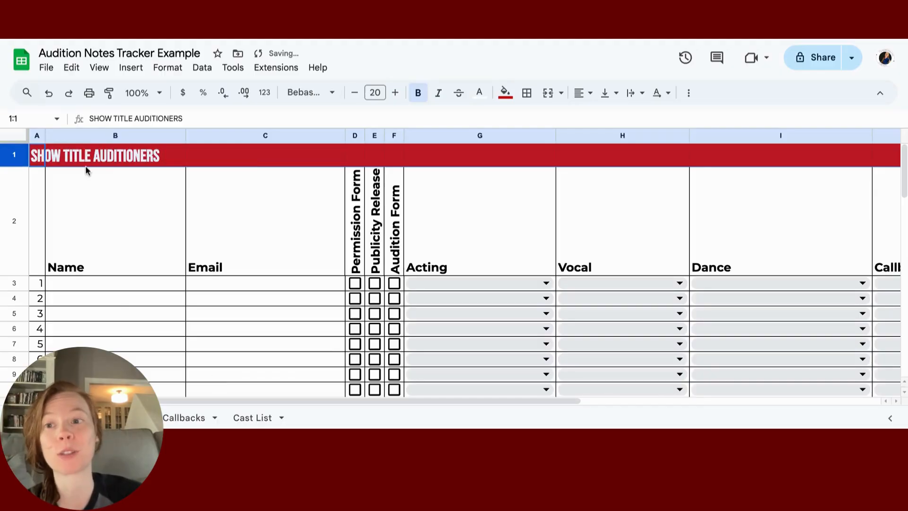
click(56, 158)
Step: Replace 'SHOW TITLE' in A1 with 'HIGH SCHOOL MUSICAL', keeping 'AUDITIONERS'
click(34, 159)
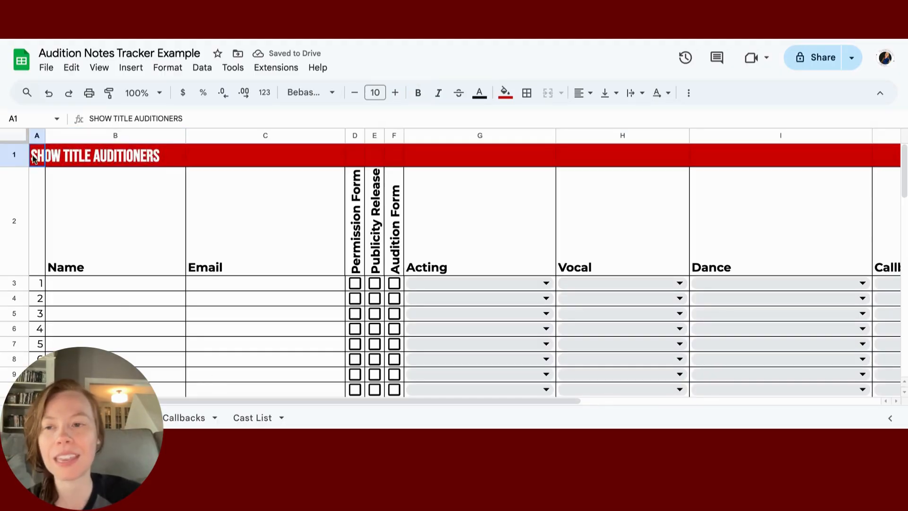
double_click(88, 156)
double_click(40, 155)
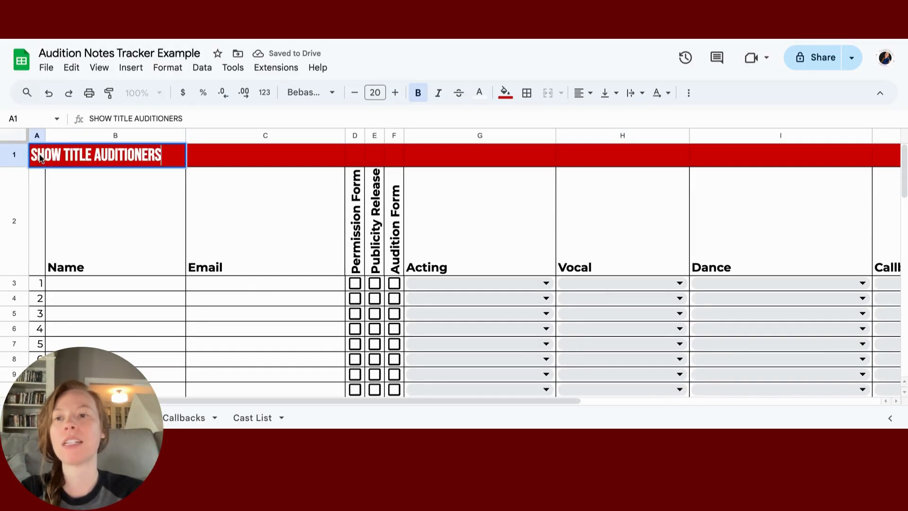
drag(133, 119, 89, 119)
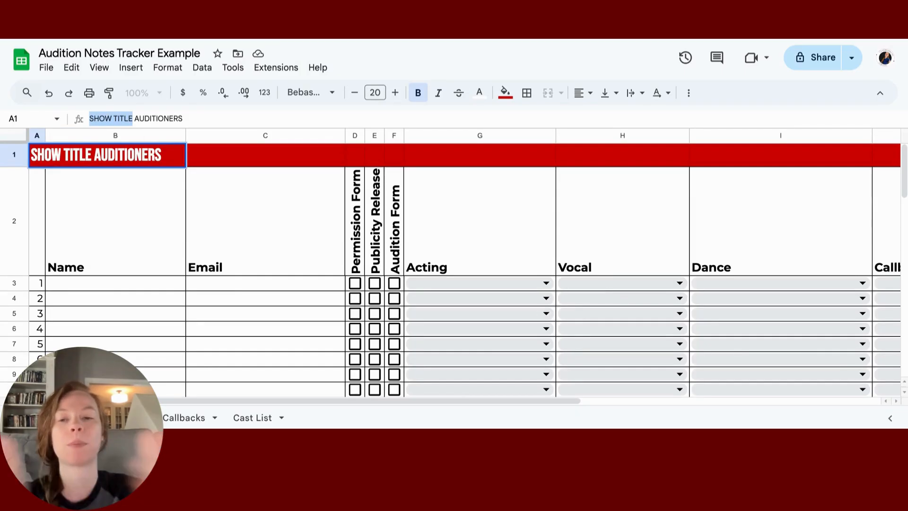
key(BackSpace)
text(HIGH SCHOOL MUS)
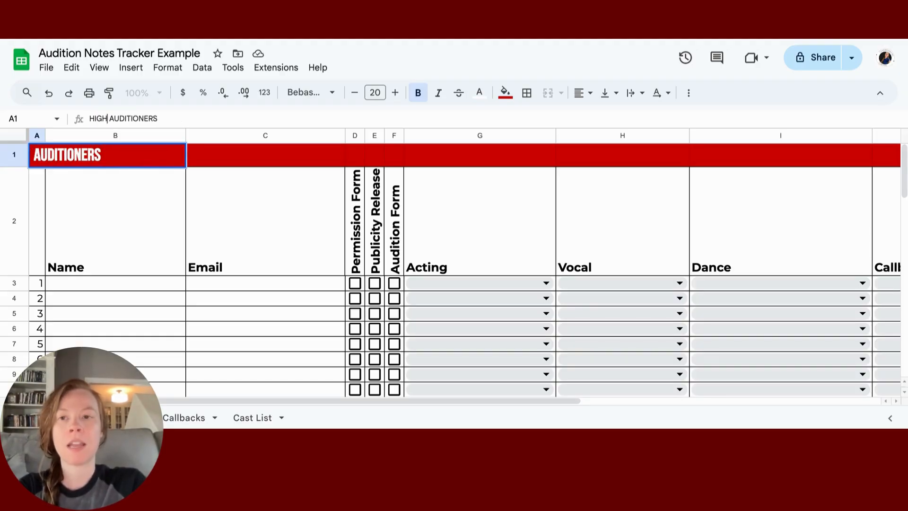
text(ICAL)
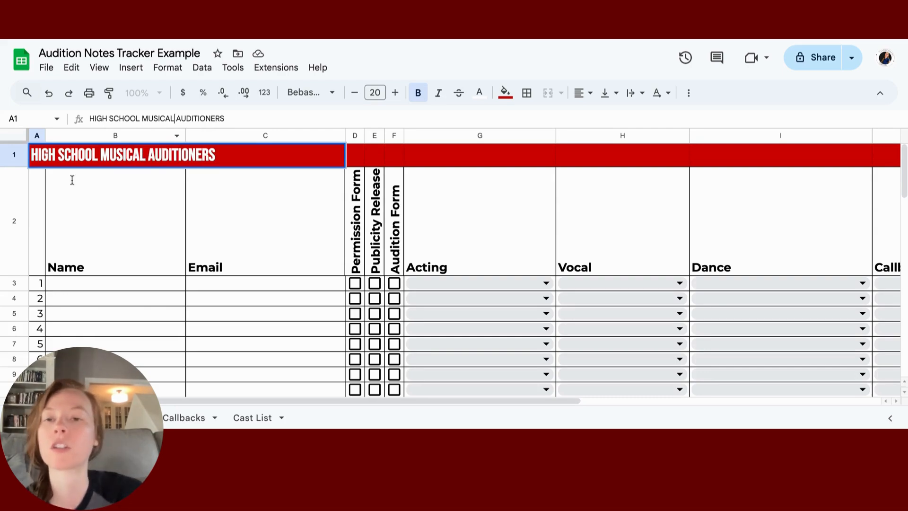
click(75, 254)
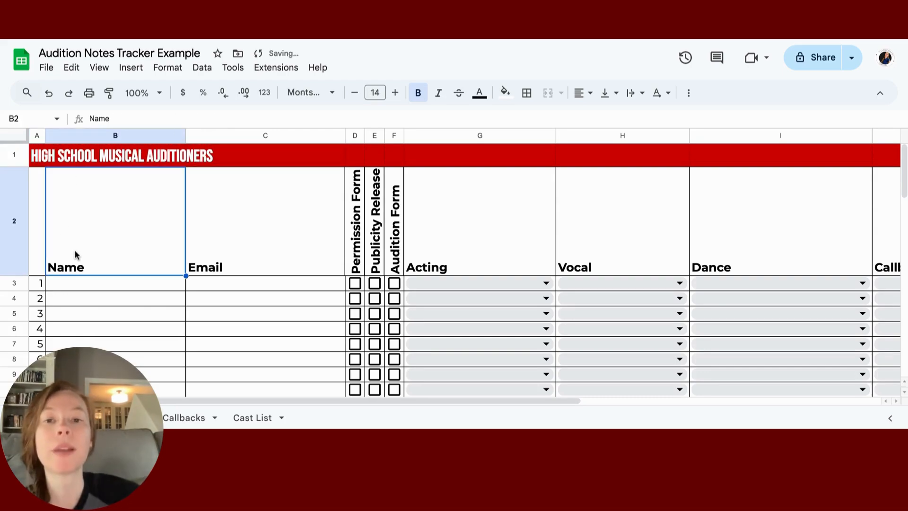
Step: Select rows 2–62, search the font library for 'avenir' and apply Avenir
click(21, 235)
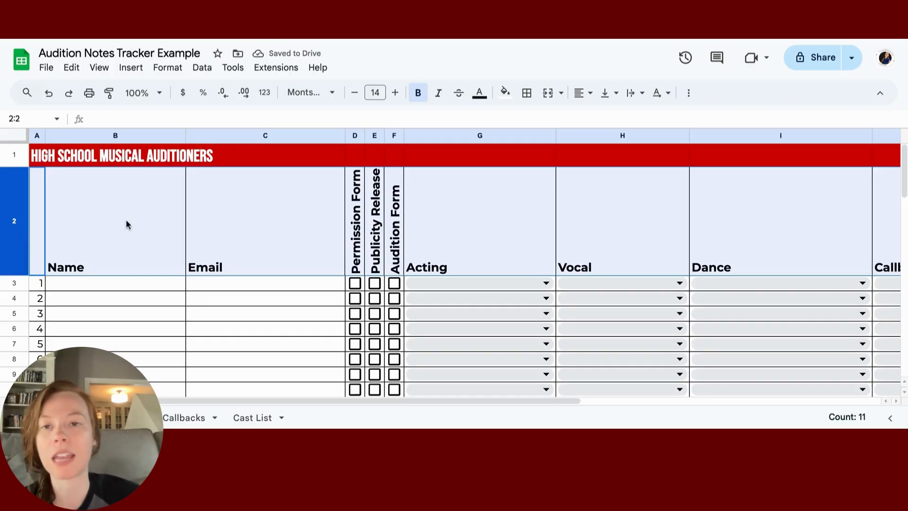
scroll(126, 223, down, 15)
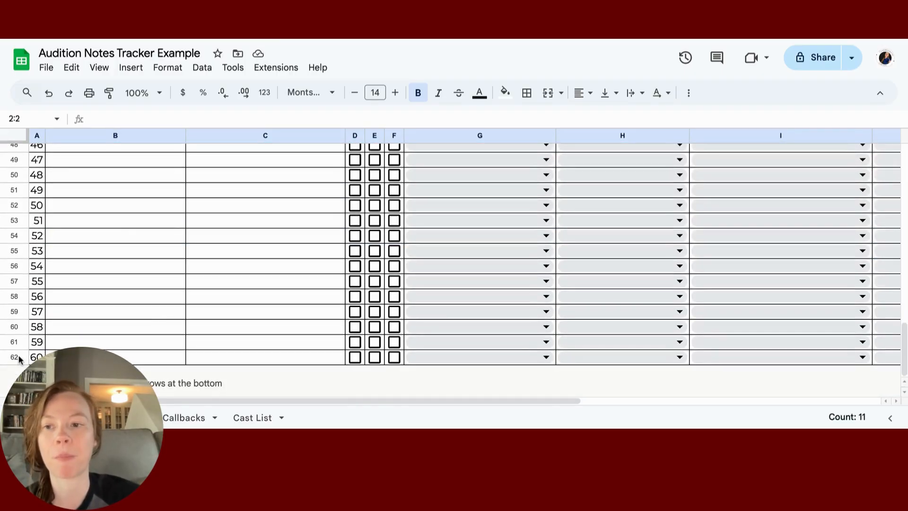
shift+click(19, 358)
click(320, 97)
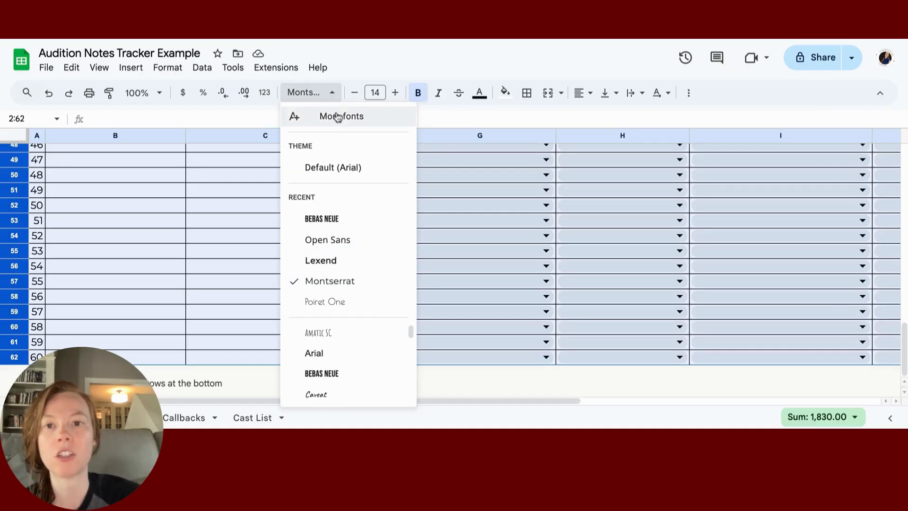
click(338, 117)
text(bebas)
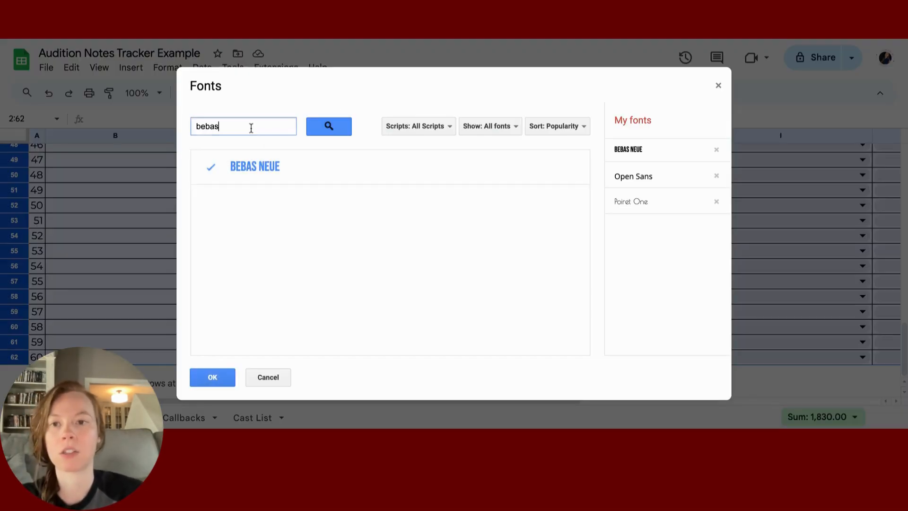
double_click(251, 128)
text(aven)
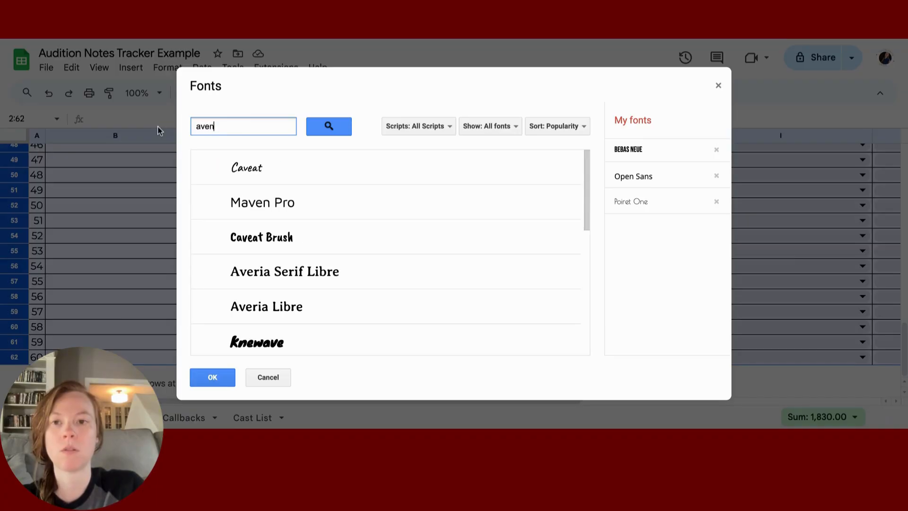
text(ir)
click(229, 164)
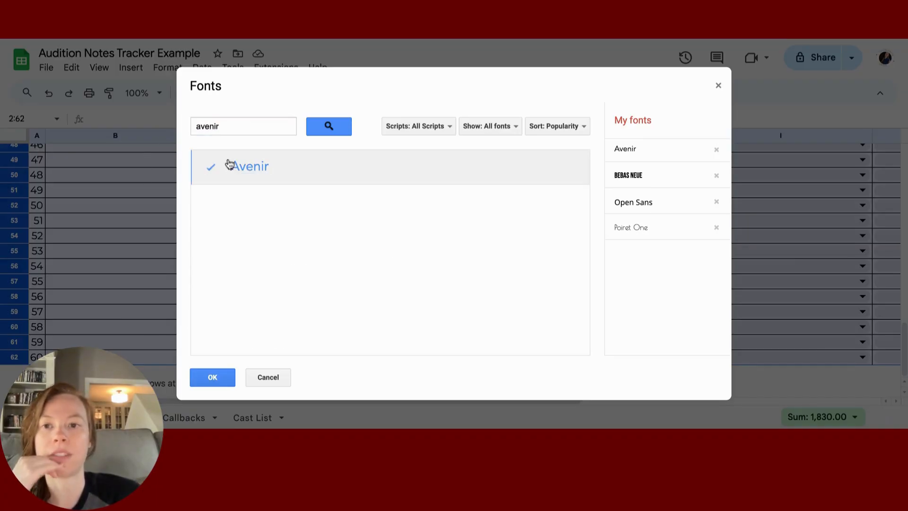
click(218, 377)
scroll(214, 271, up, 15)
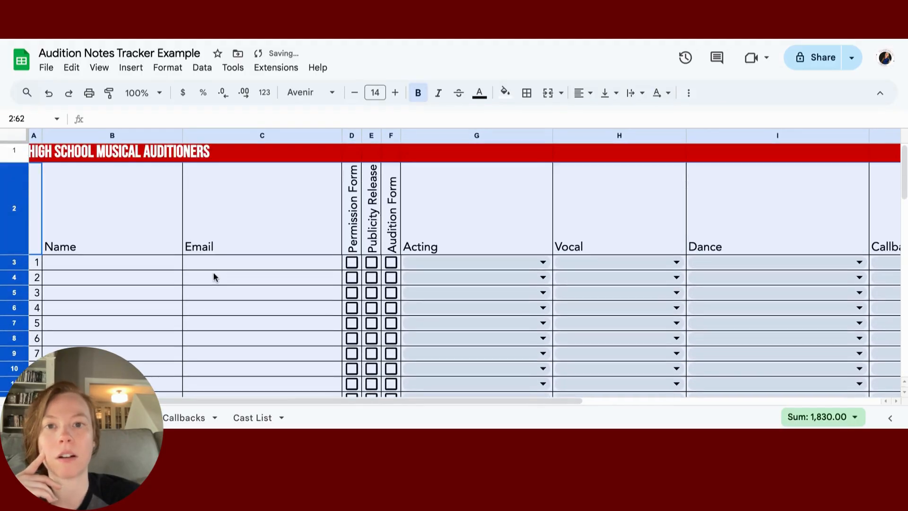
click(227, 232)
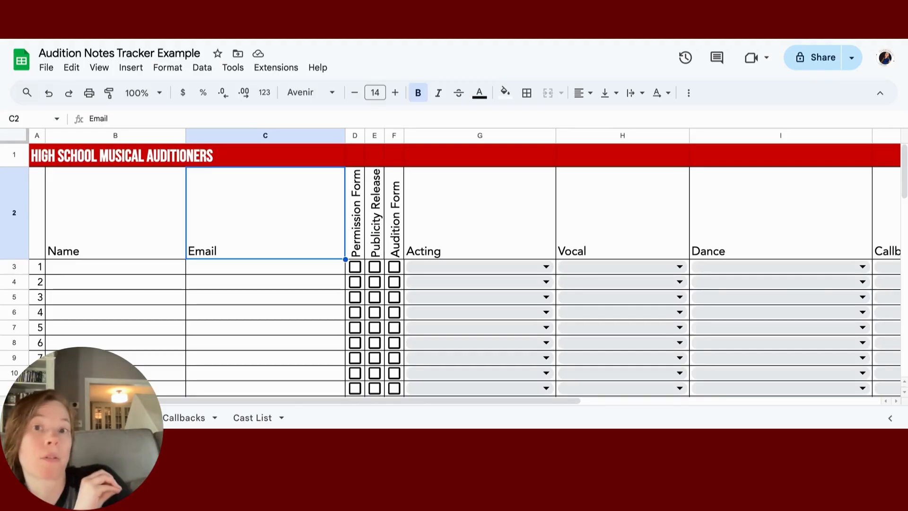
Step: Give the D3:F62 form checkboxes a dark red text colour
click(348, 269)
scroll(364, 298, down, 15)
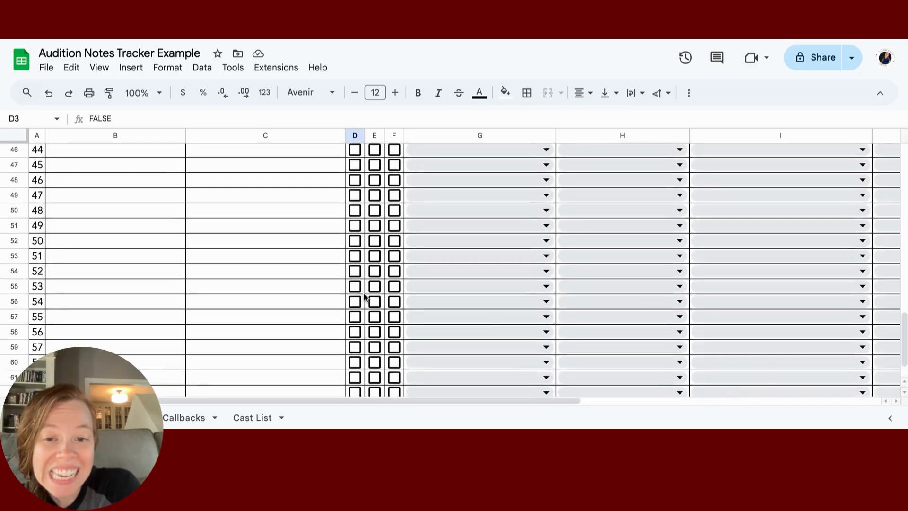
shift+click(400, 359)
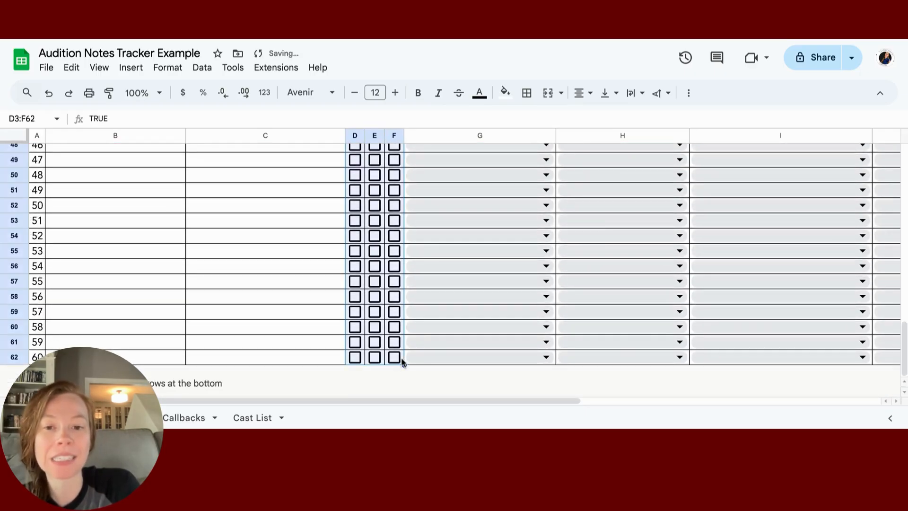
click(480, 93)
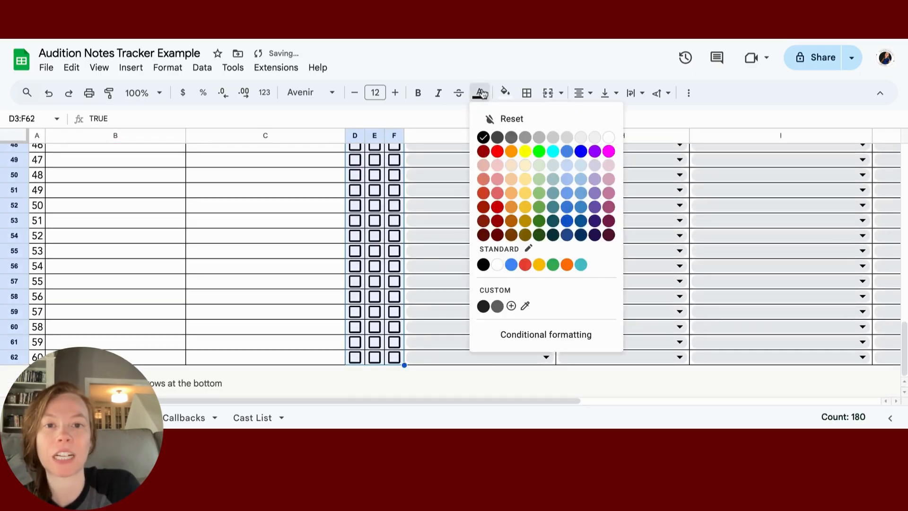
click(497, 206)
click(248, 305)
Step: Untick the stray Permission Form checkbox in D3 so every box is empty
scroll(246, 307, up, 15)
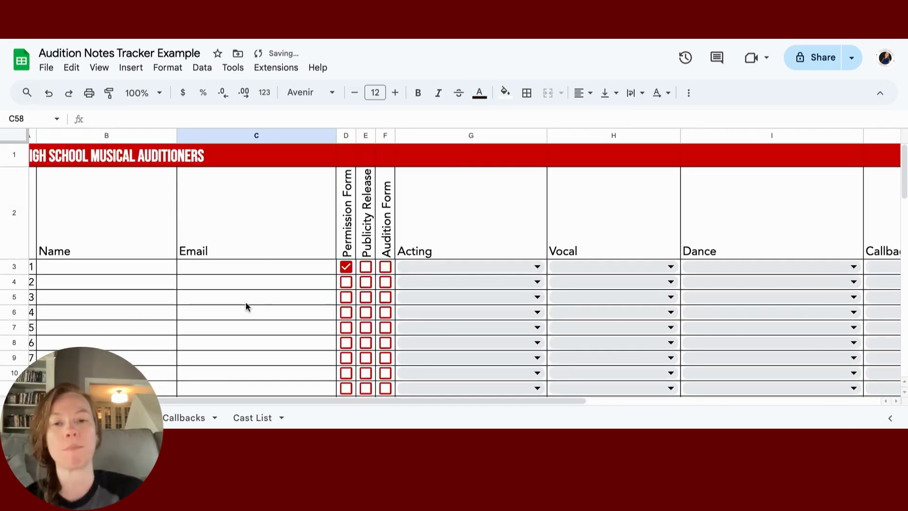
scroll(465, 270, left, 1)
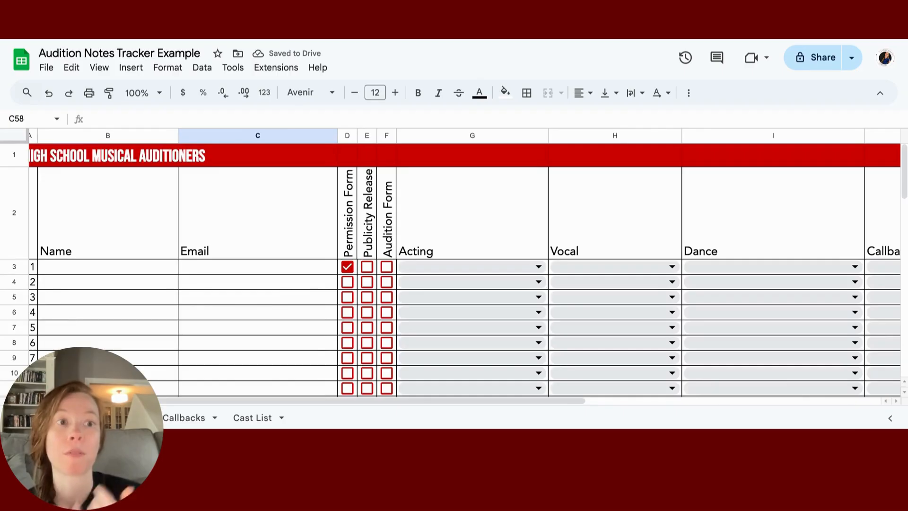
scroll(464, 270, left, 1)
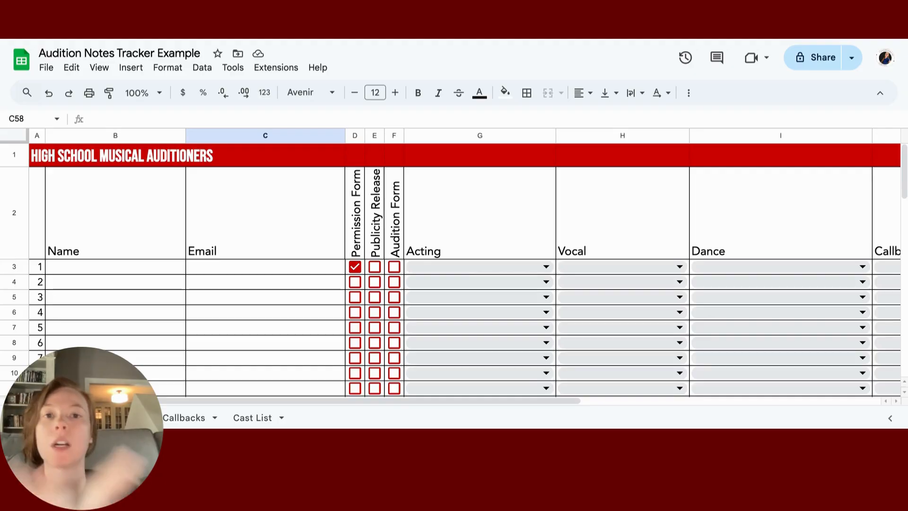
click(68, 272)
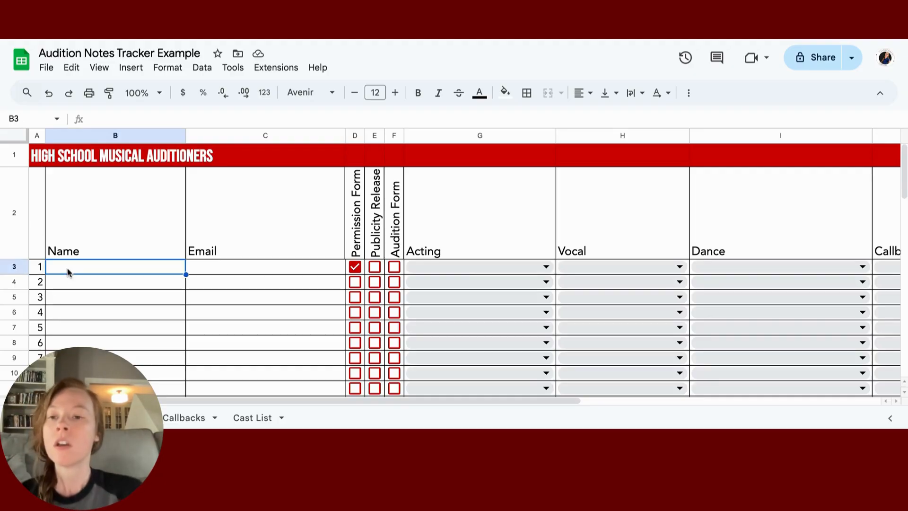
click(355, 267)
click(144, 270)
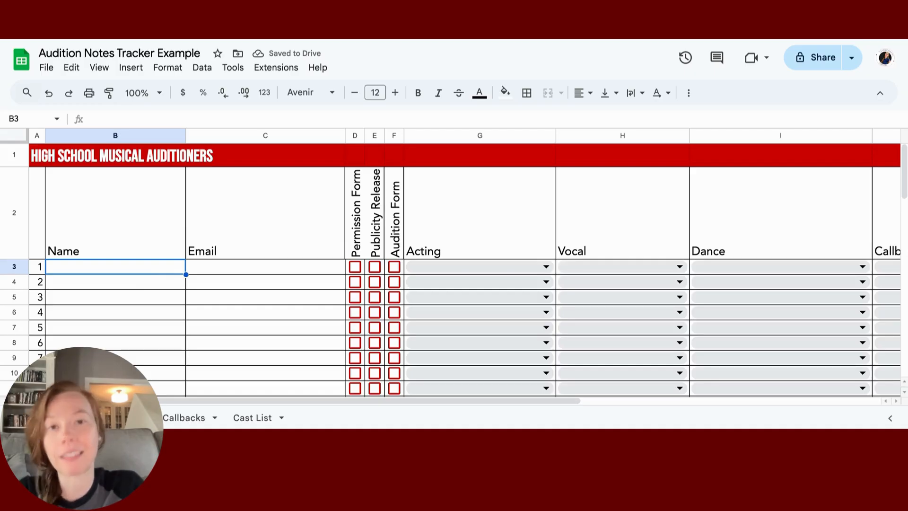
Step: Enter the first auditioner's name in B3 and their e-mail address in C3
text(Kermit )
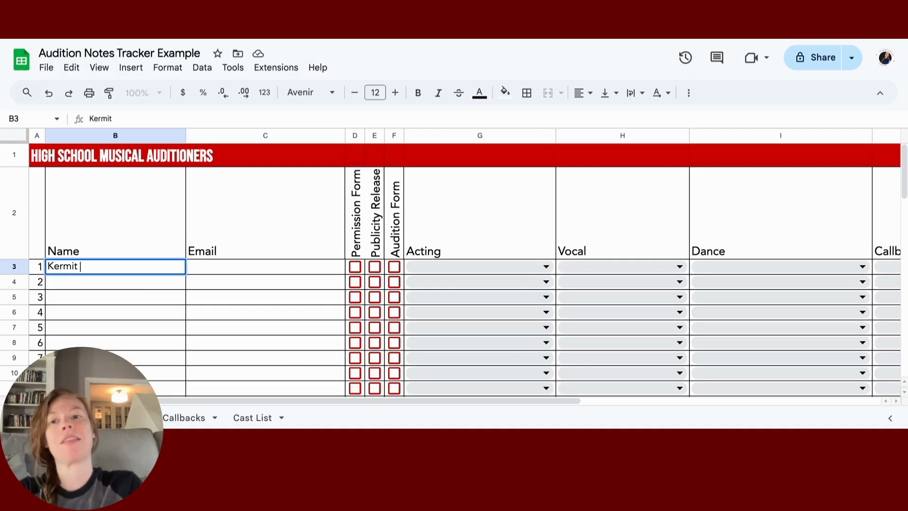
text(The Frog)
key(Tab)
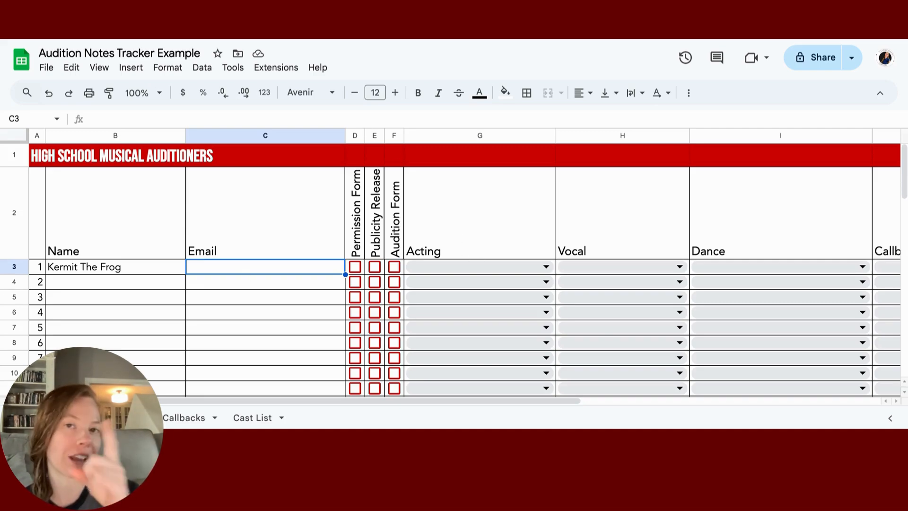
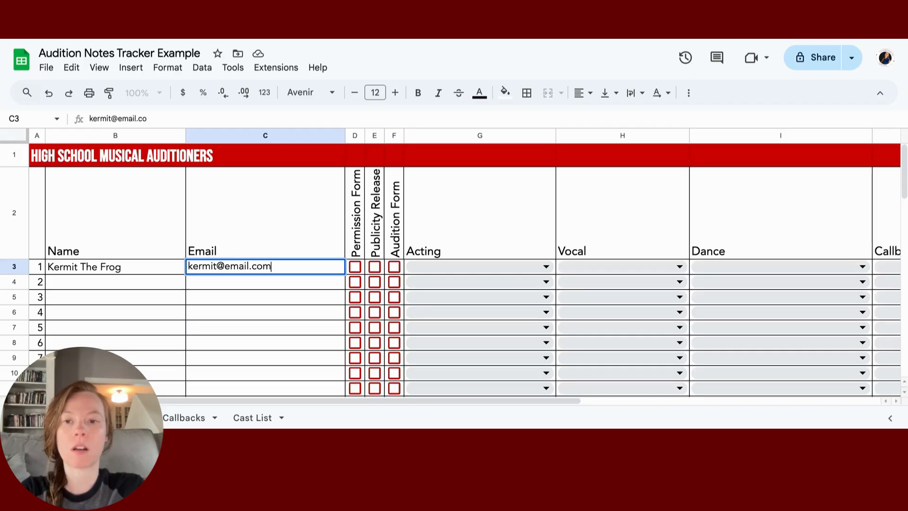
key(Tab)
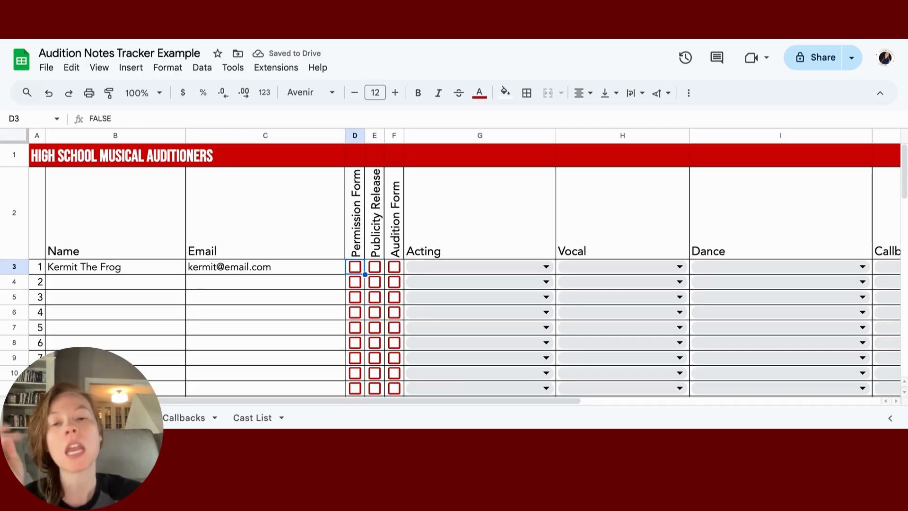
Step: Tick the Permission Form, Publicity Release and Audition Form checkboxes in D3, E3 and F3
click(359, 251)
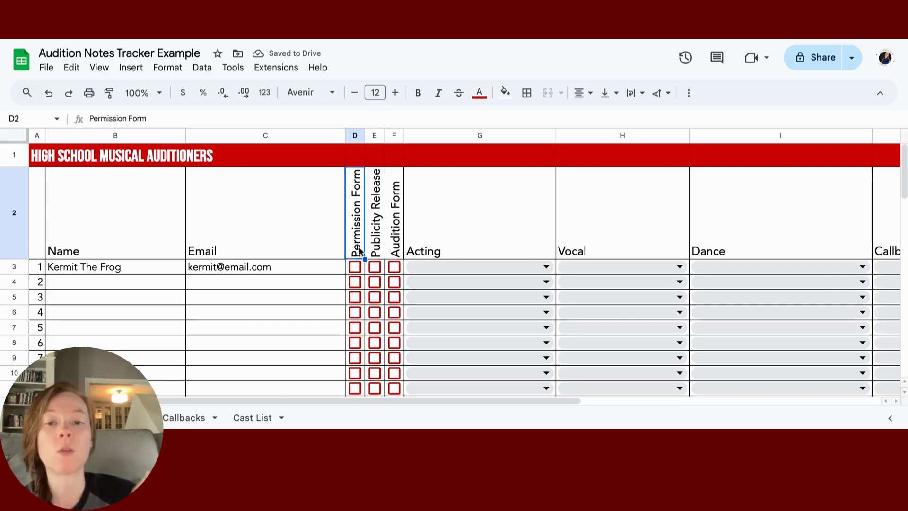
click(399, 235)
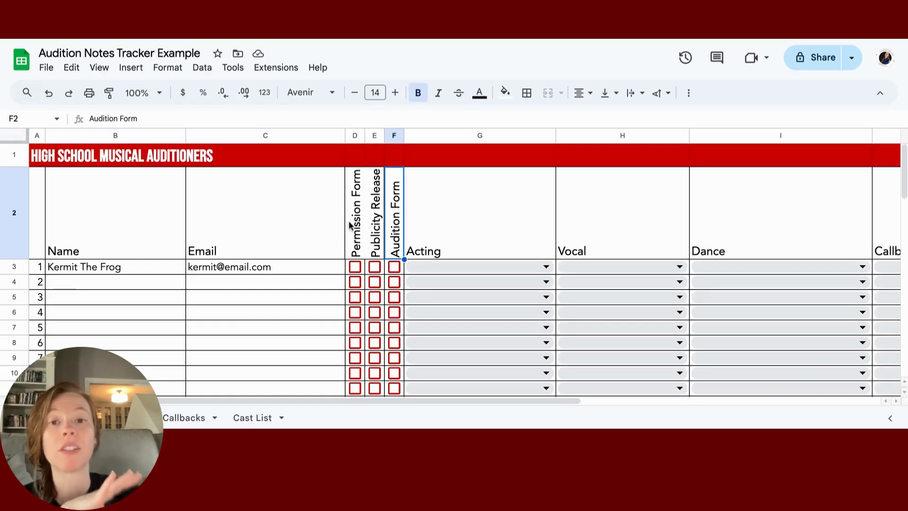
click(356, 226)
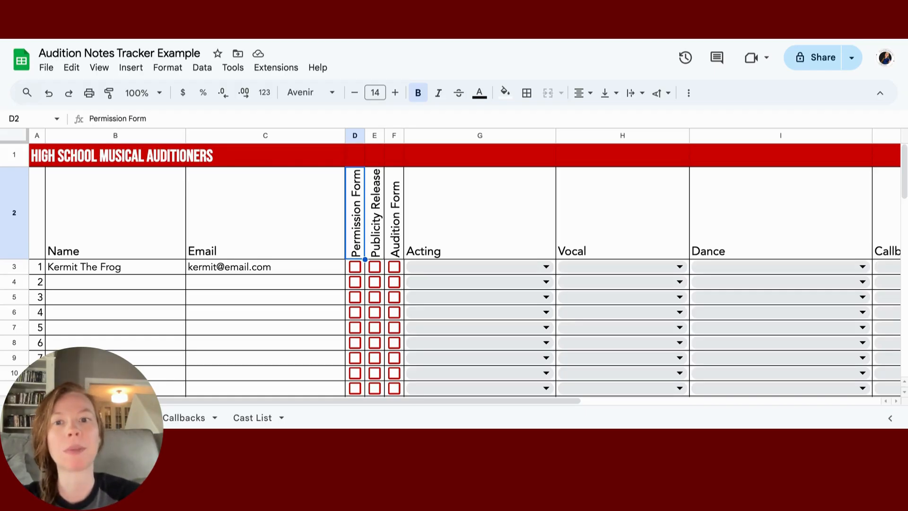
click(354, 267)
click(375, 267)
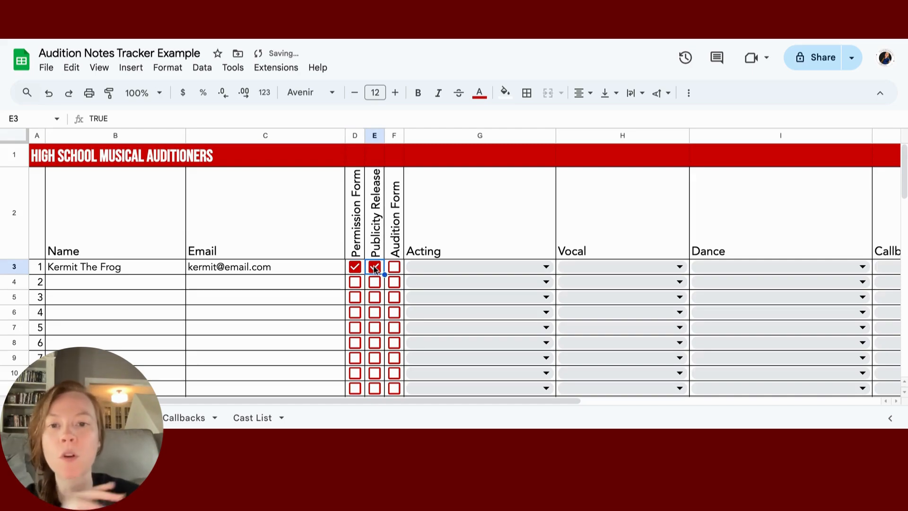
click(394, 268)
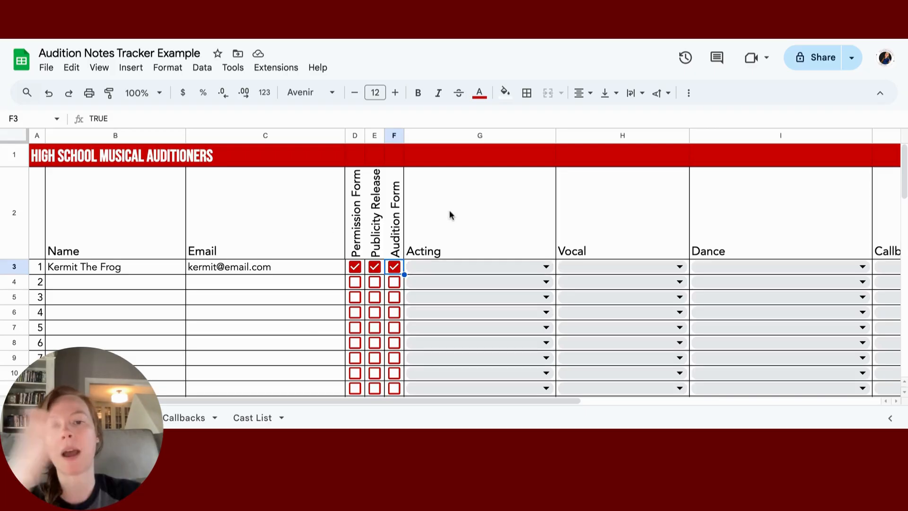
scroll(450, 210, right, 3)
Step: Open cell I3's Dance dropdown listing Dancer, Mover, Non-dancer and the note tags
scroll(450, 210, right, 3)
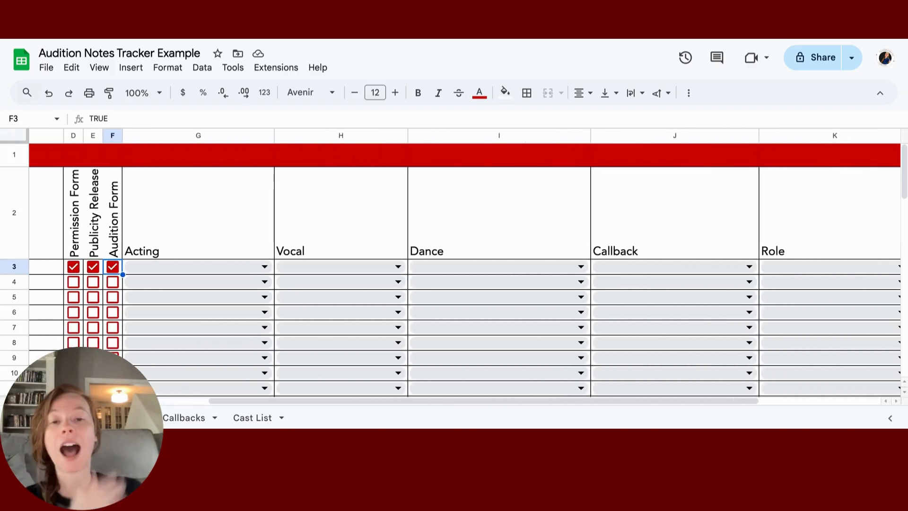
click(446, 263)
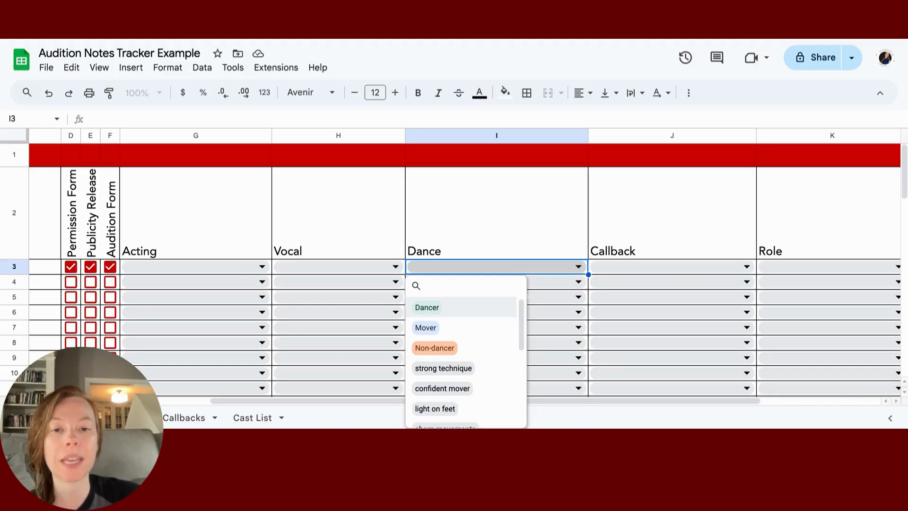
Step: Tag I3 with Mover, confident mover, light on feet, offbeat/rushed and fluid style
click(455, 328)
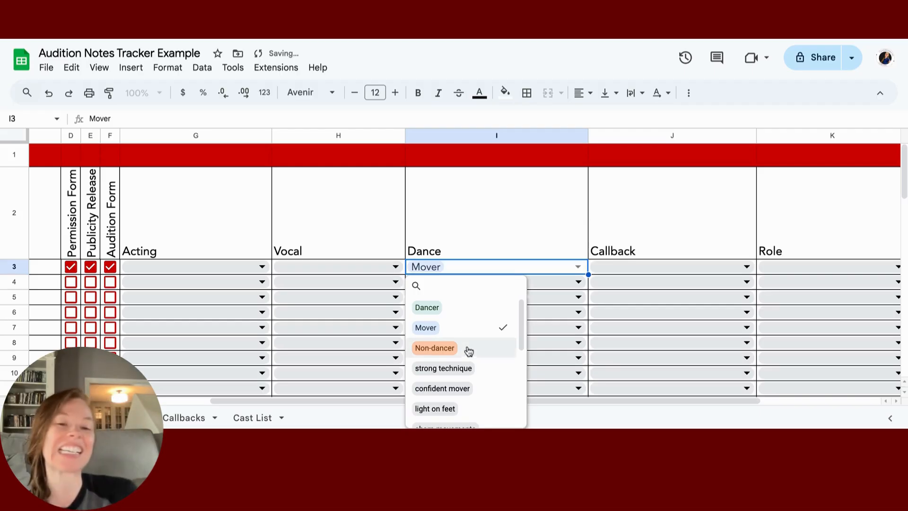
scroll(468, 351, down, 2)
click(479, 362)
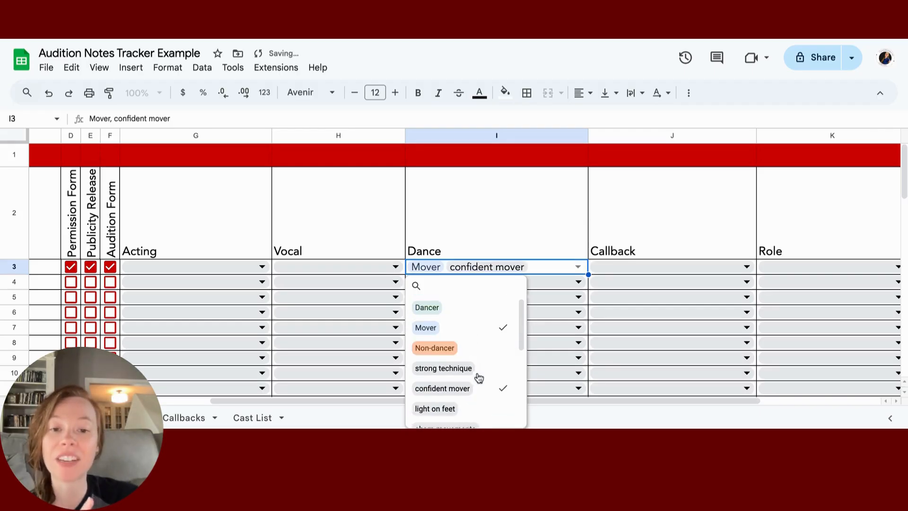
click(481, 407)
scroll(481, 407, down, 1)
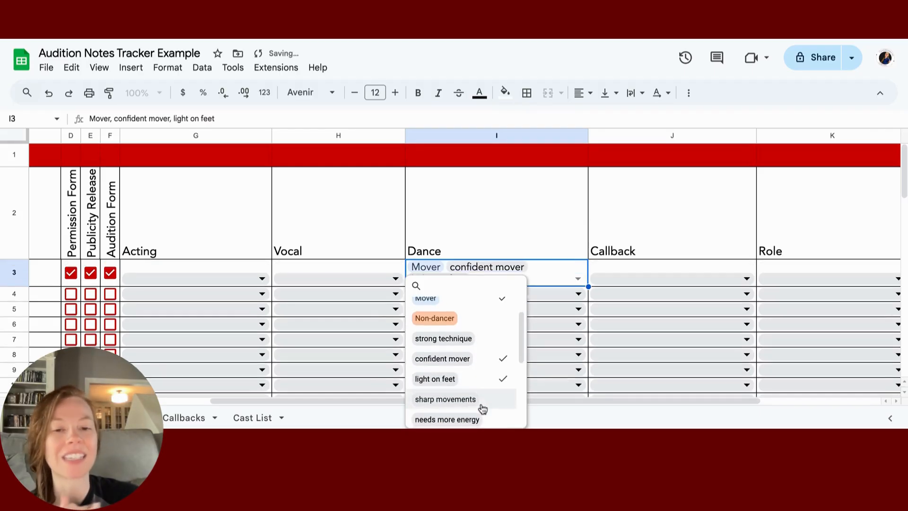
scroll(483, 407, down, 2)
scroll(482, 403, down, 3)
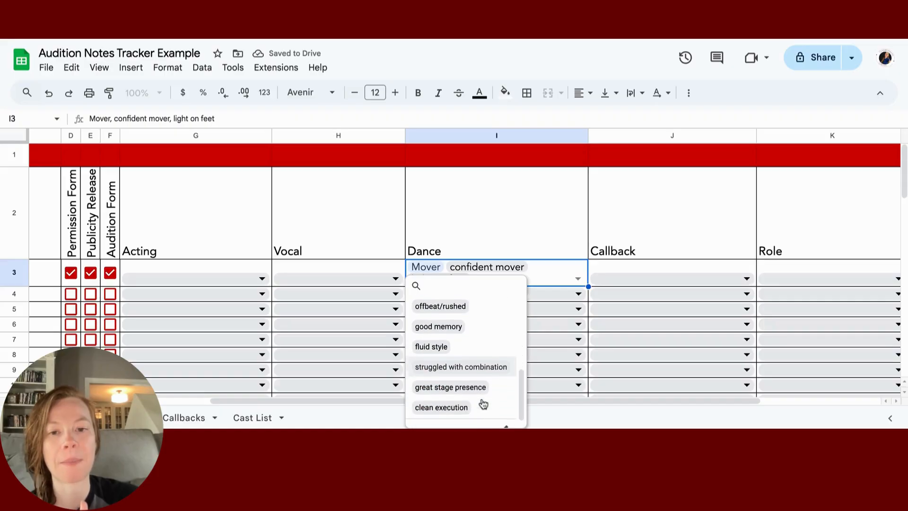
click(475, 318)
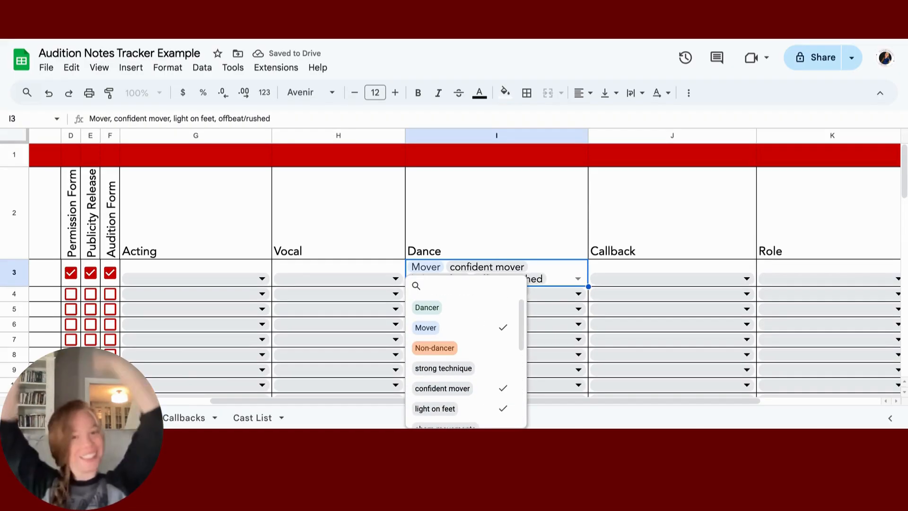
scroll(494, 395, down, 4)
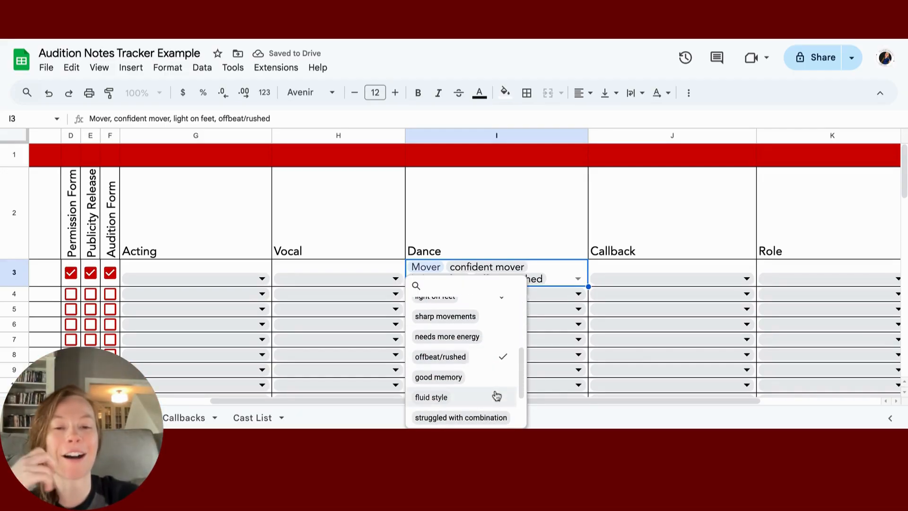
click(481, 369)
scroll(480, 370, down, 5)
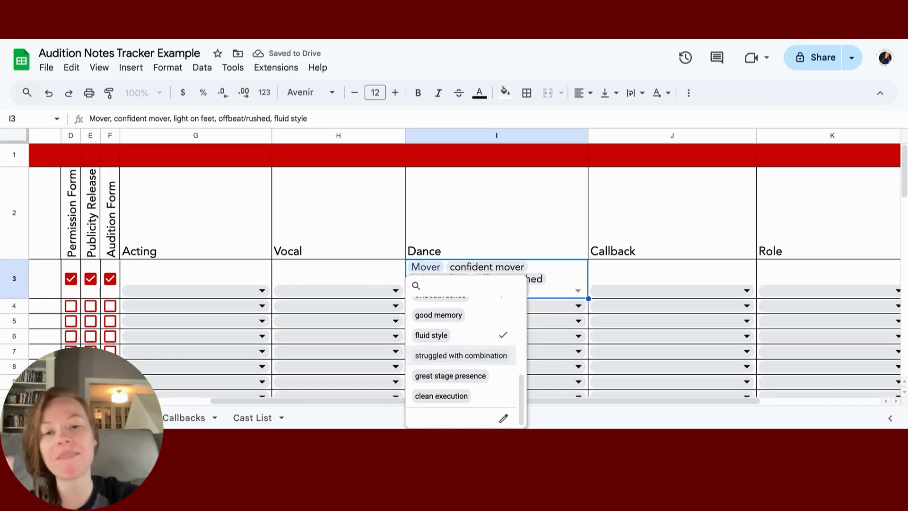
click(574, 282)
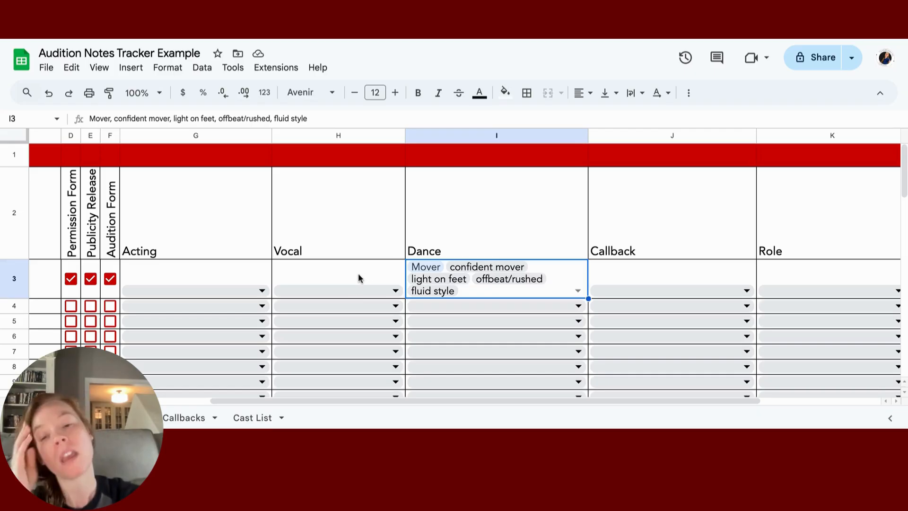
Step: Tag H3's Vocal notes with Tenor and on pitch
click(349, 294)
scroll(343, 342, down, 1)
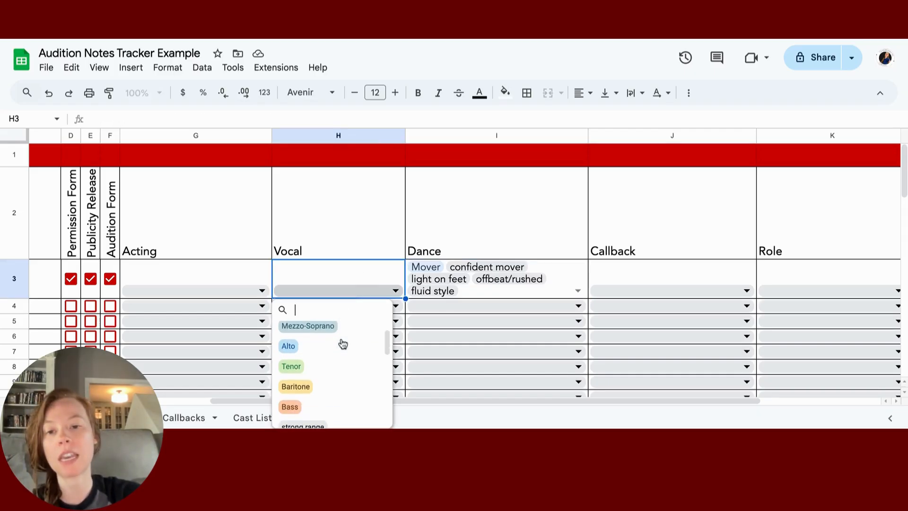
click(324, 368)
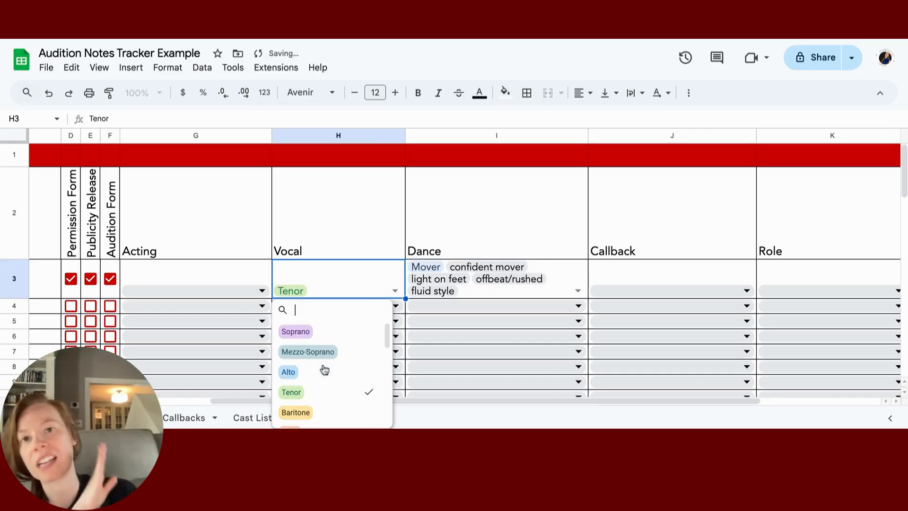
scroll(335, 382, down, 3)
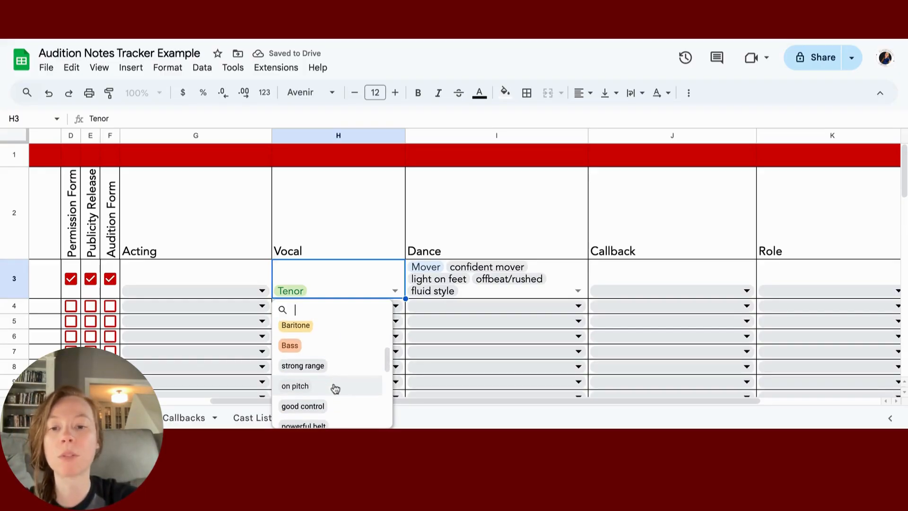
click(334, 386)
Step: Add soft/light voice and good dynamics to H3, then show G3's Acting choices
scroll(335, 389, down, 3)
scroll(334, 388, down, 2)
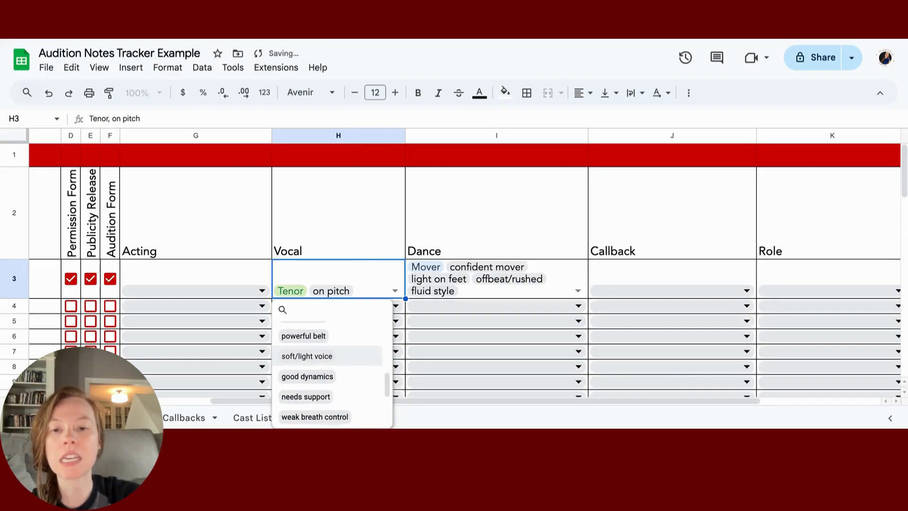
click(334, 354)
scroll(332, 359, down, 8)
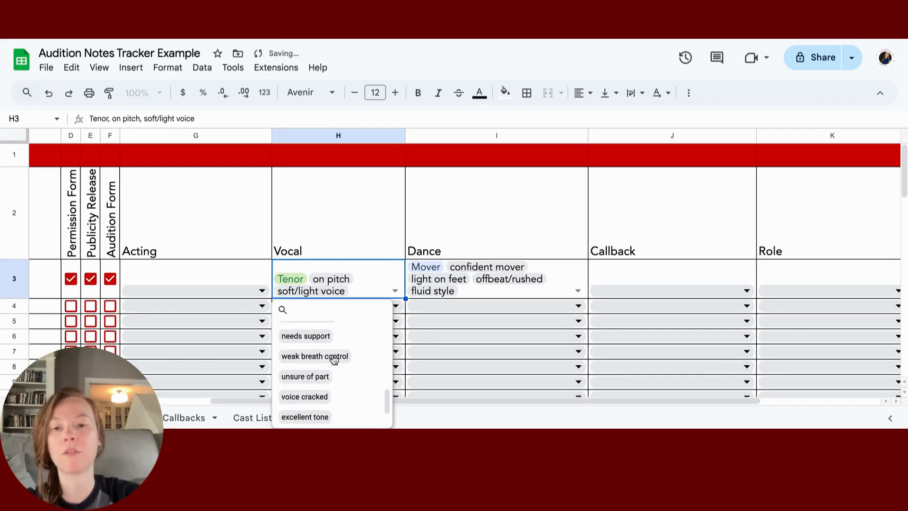
scroll(343, 355, up, 1)
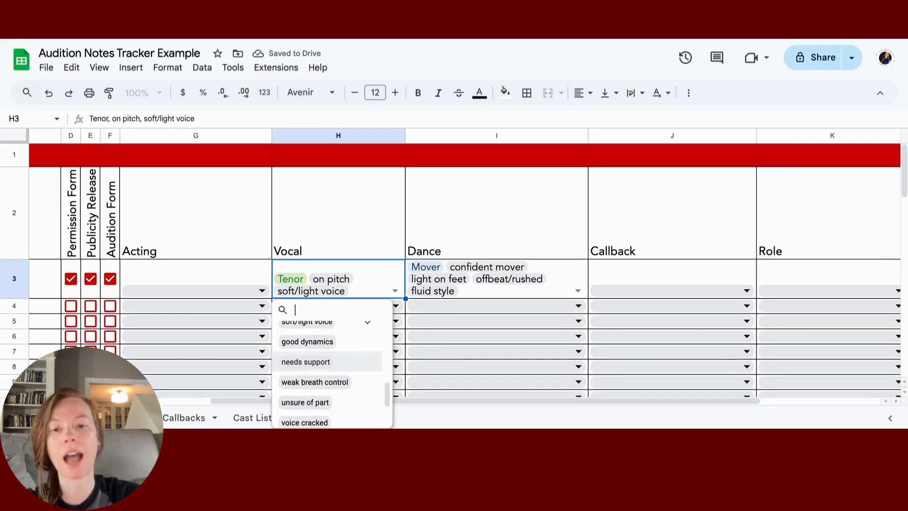
click(343, 349)
scroll(340, 361, down, 8)
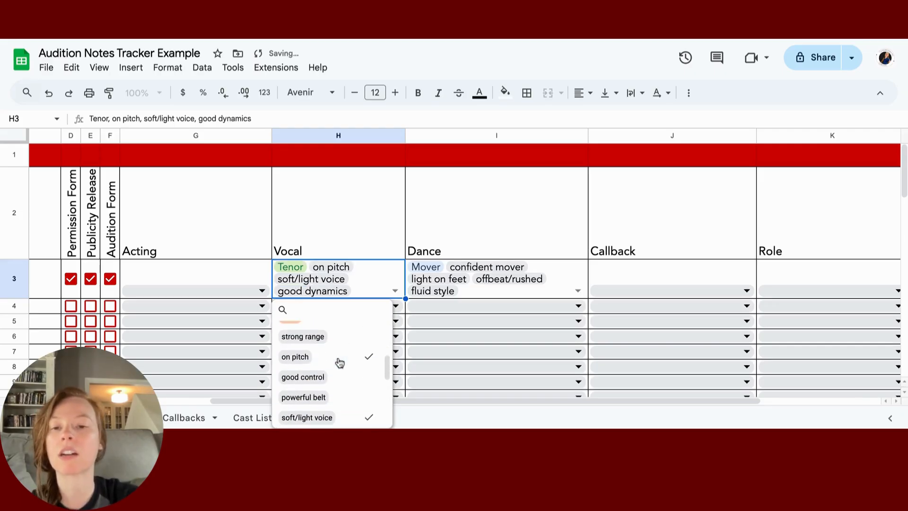
scroll(340, 362, down, 4)
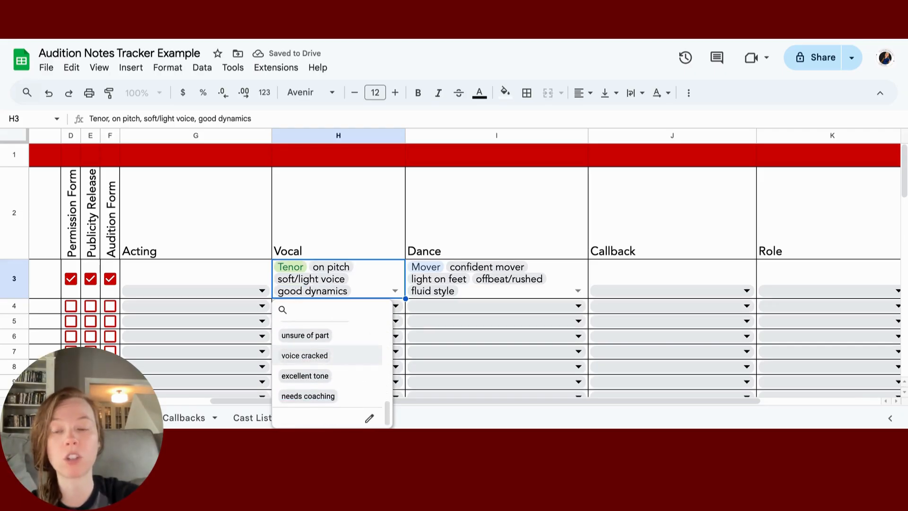
scroll(336, 360, up, 1)
click(227, 290)
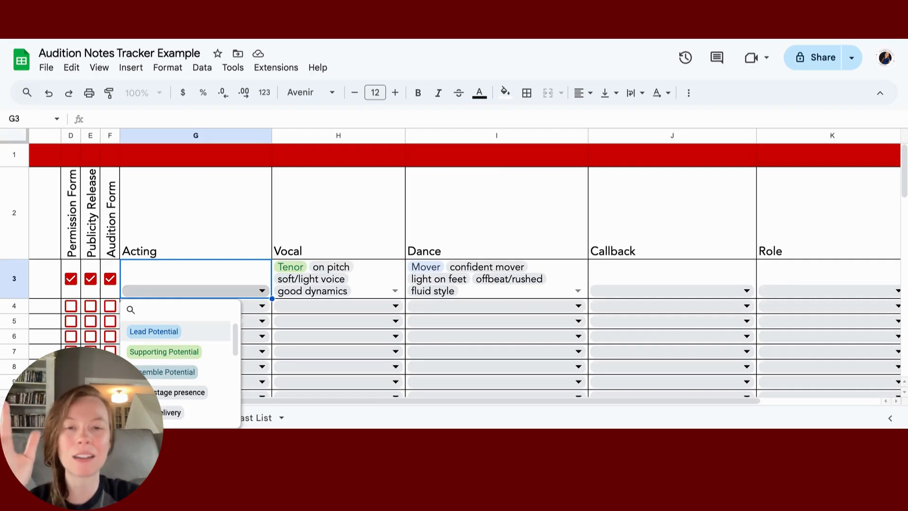
Step: Tick Lead Potential, strong stage presence and natural delivery in G3's Acting dropdown list
click(204, 333)
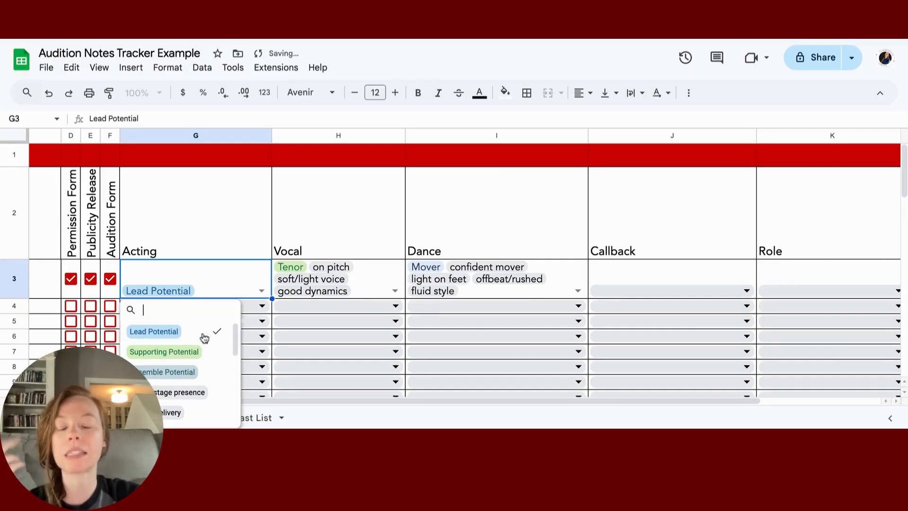
scroll(208, 359, down, 2)
click(212, 358)
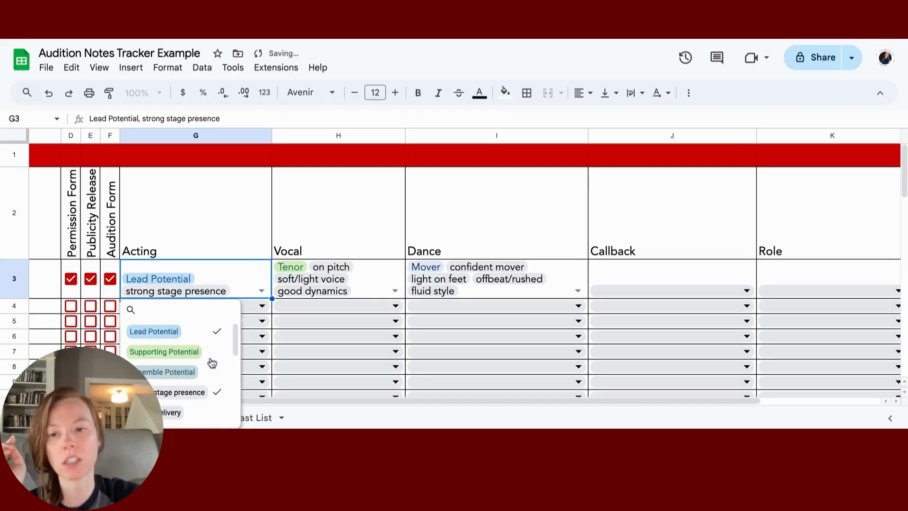
click(202, 407)
scroll(202, 406, down, 3)
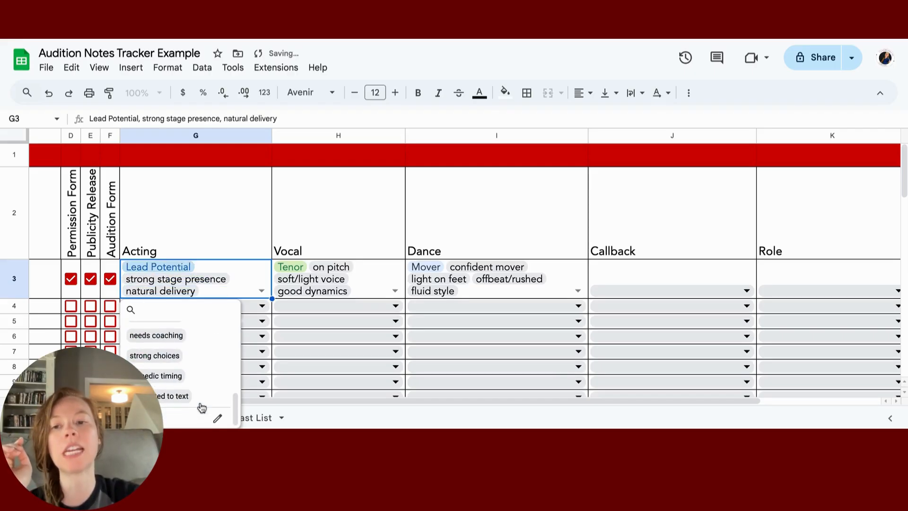
scroll(195, 399, up, 5)
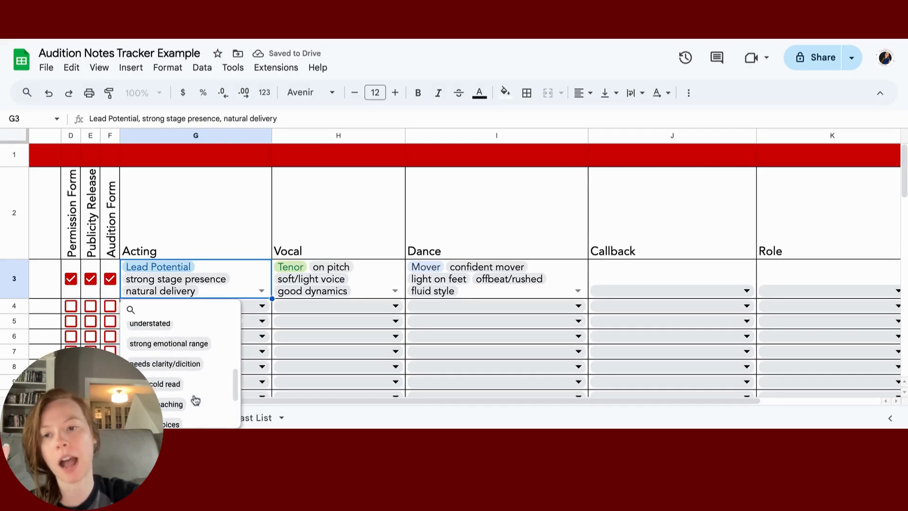
scroll(189, 373, up, 3)
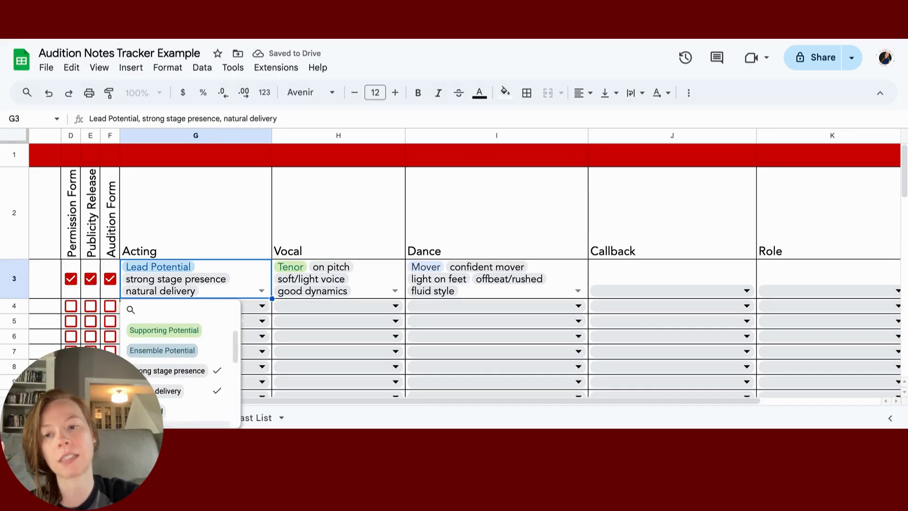
scroll(189, 374, down, 1)
scroll(179, 364, down, 5)
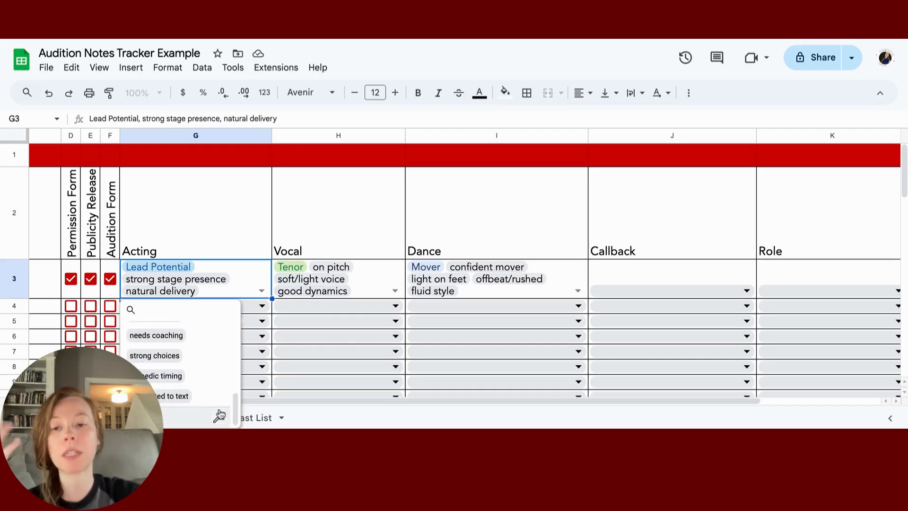
Step: In the Acting dropdown rule, rename the needs coaching option to 'plays banjo'
click(219, 419)
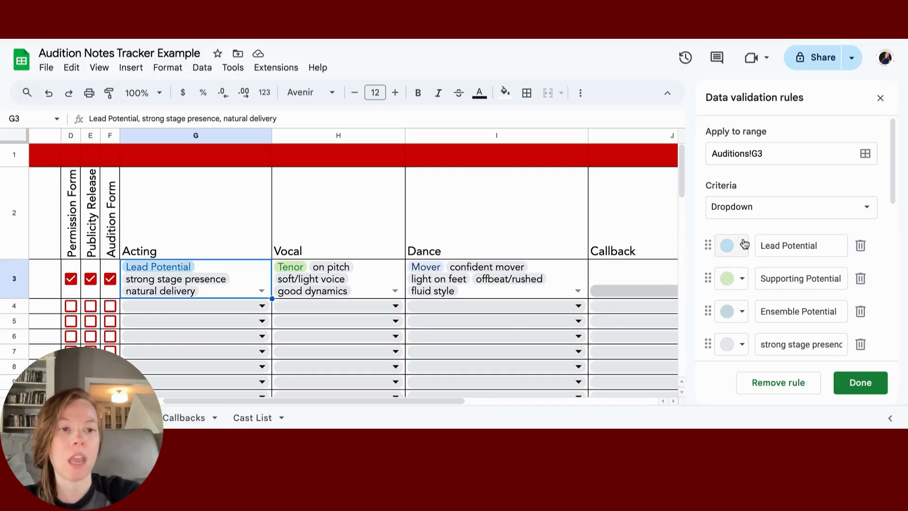
scroll(744, 243, down, 5)
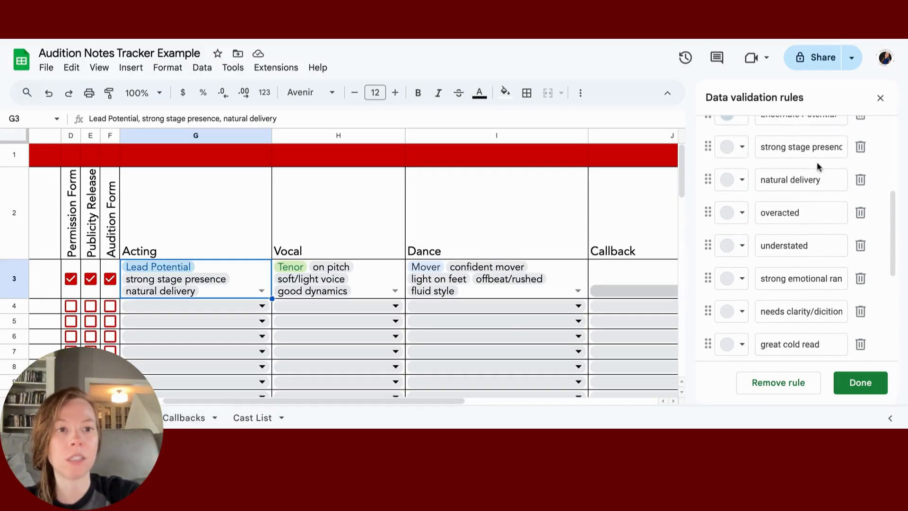
scroll(760, 168, down, 1)
scroll(811, 222, down, 2)
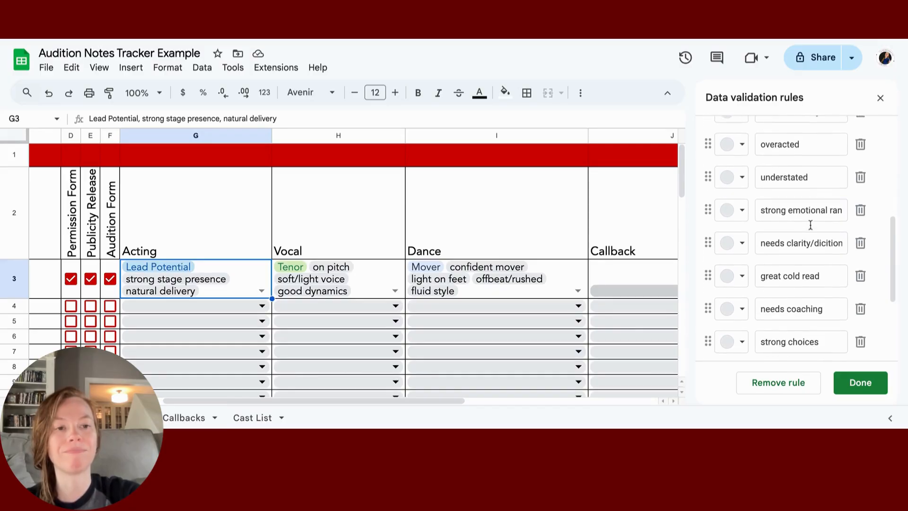
click(789, 225)
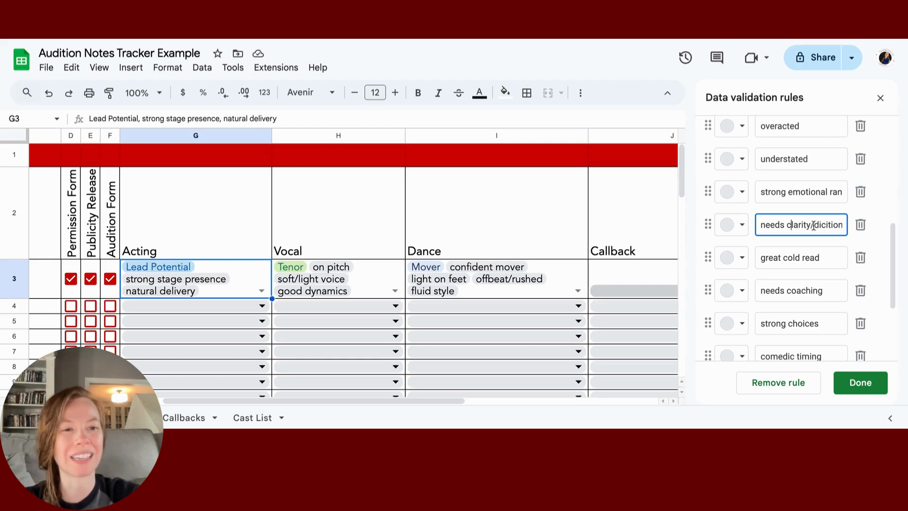
scroll(788, 278, down, 3)
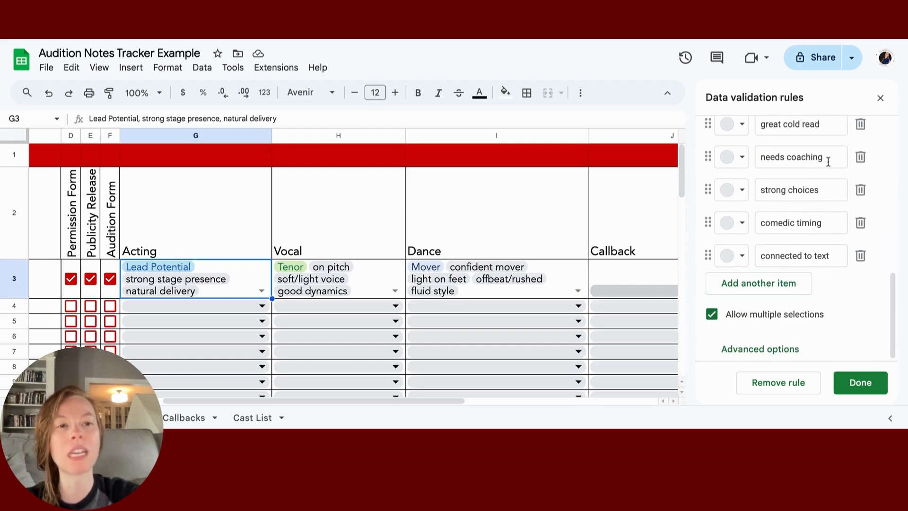
drag(828, 162, 739, 162)
key(BackSpace)
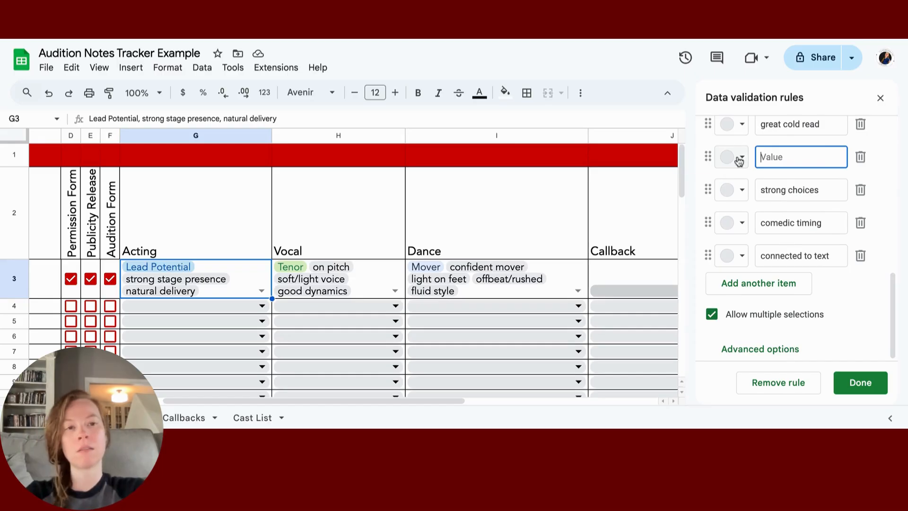
text(needs)
key(BackSpace)
key(BackSpace)
key(BackSpace)
key(BackSpace)
key(BackSpace)
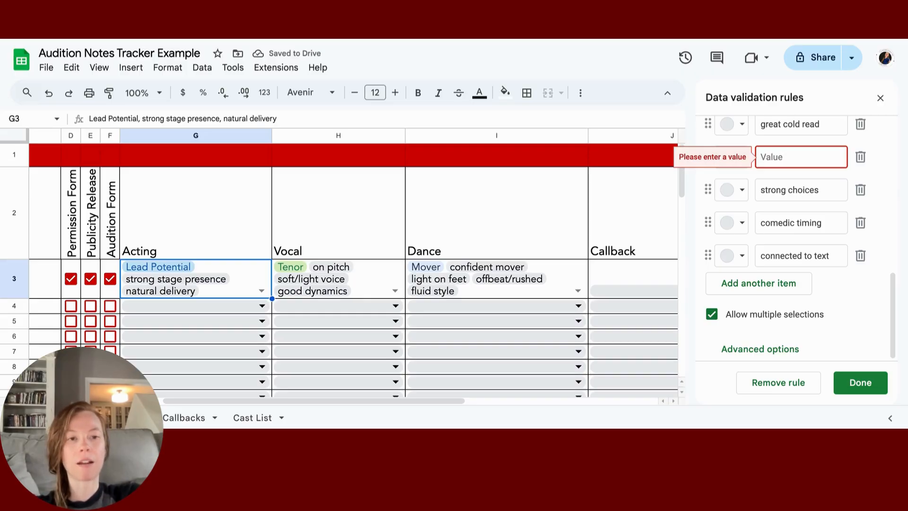
text(plays banjo)
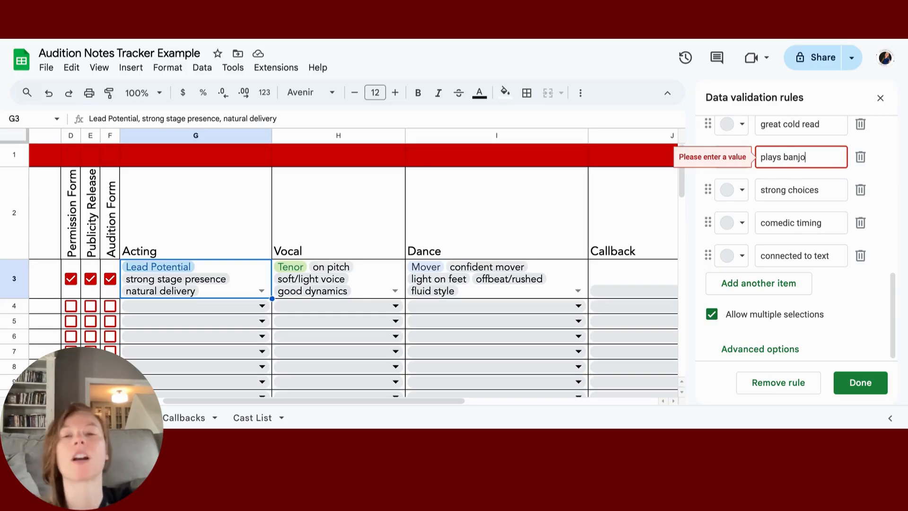
click(242, 283)
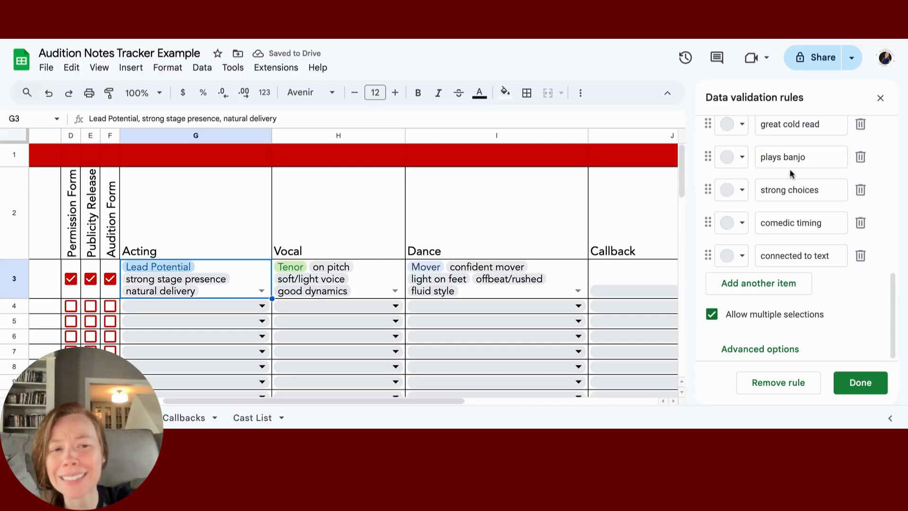
drag(817, 156, 743, 156)
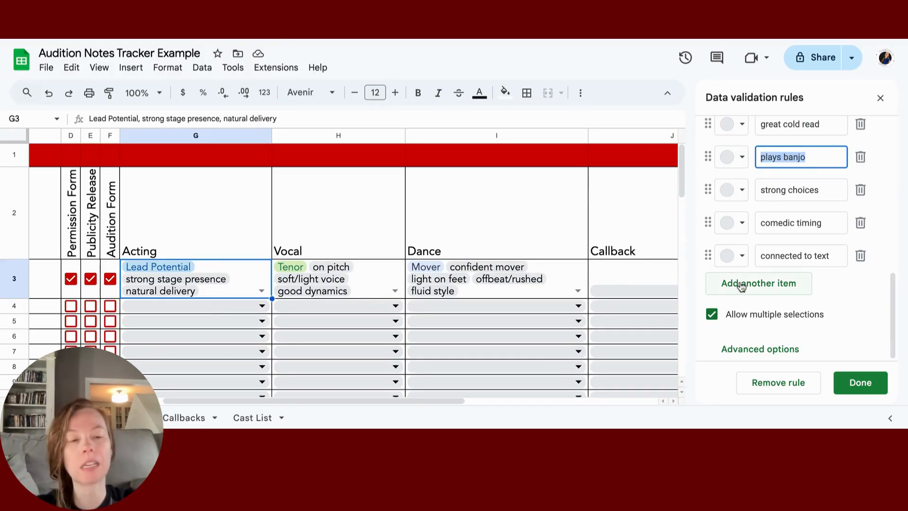
Step: Add a 'musical instrument' option and save the rule for G3 only
click(741, 286)
text(mu)
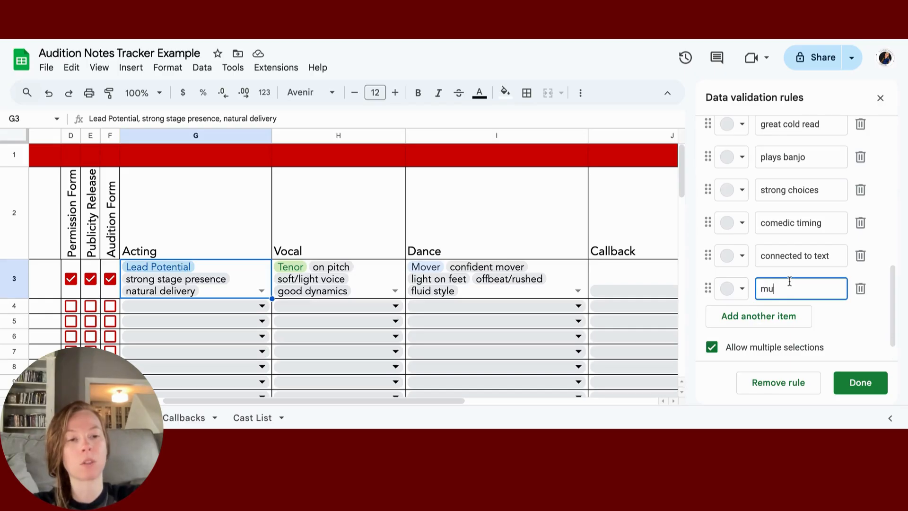
text(sical instrum)
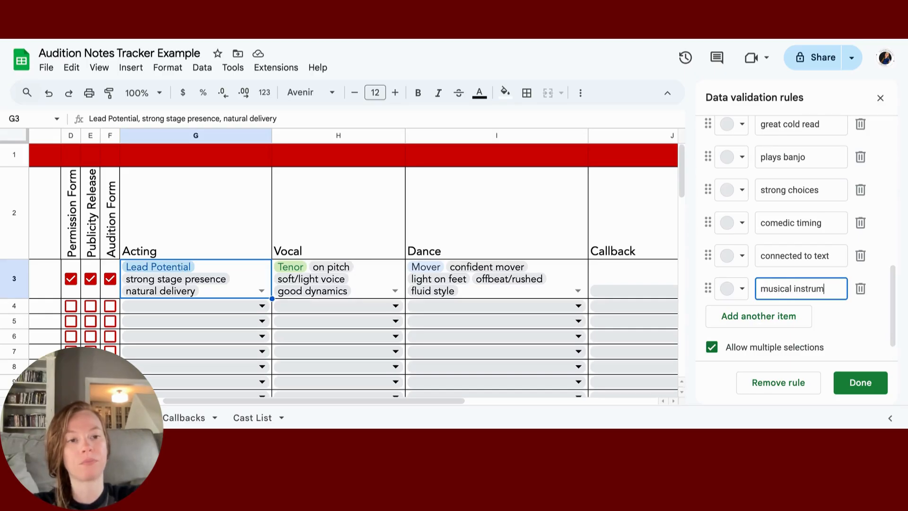
text(ent)
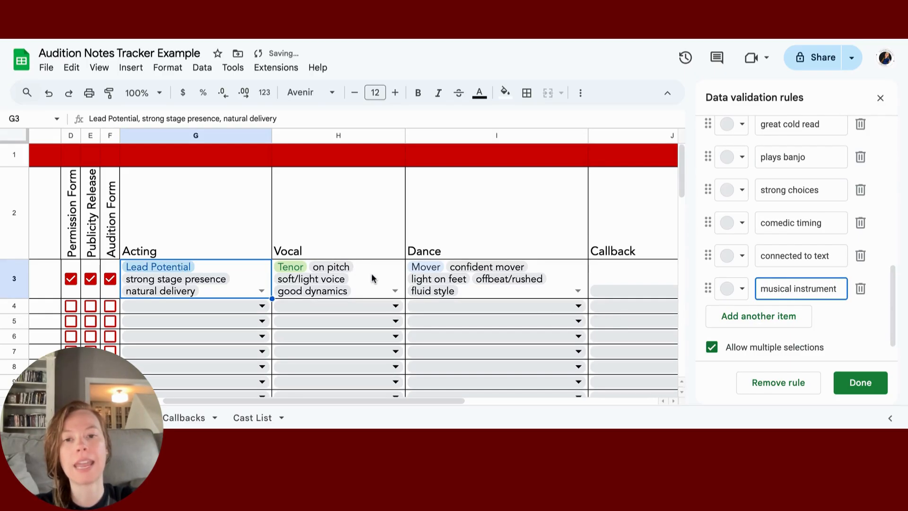
click(374, 278)
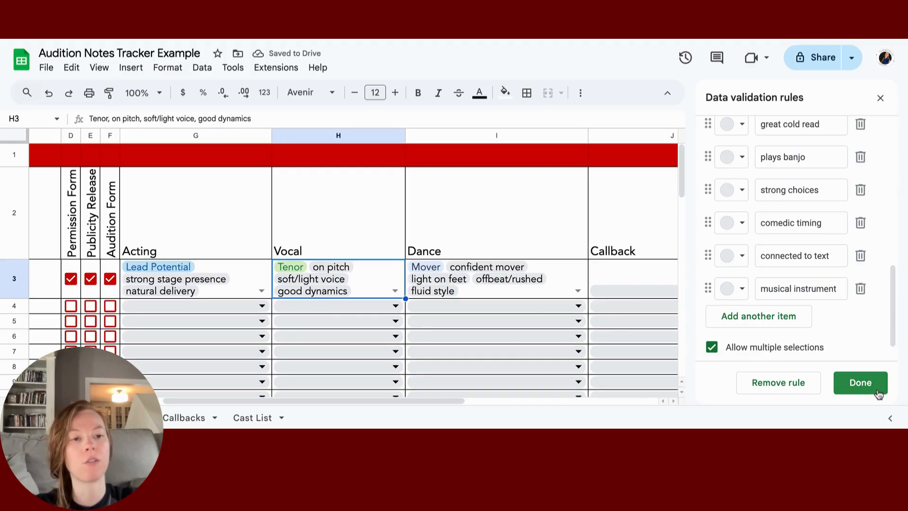
click(877, 392)
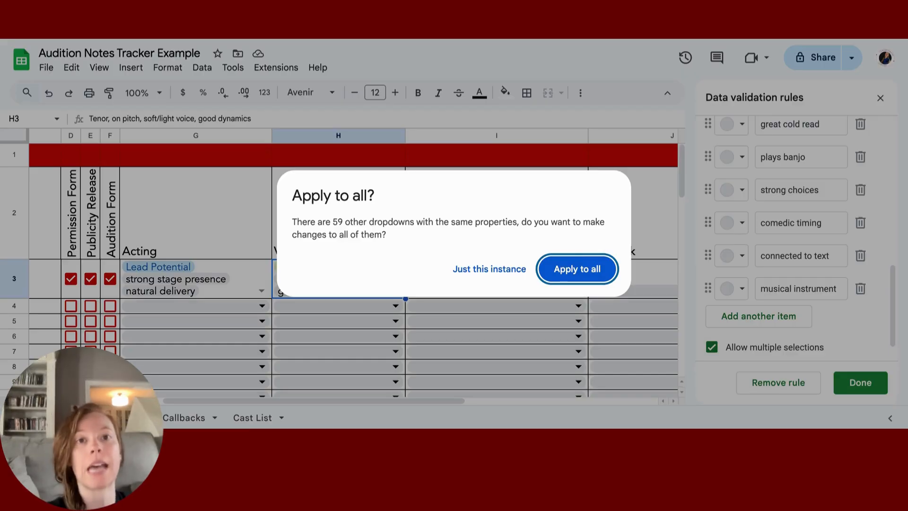
click(495, 273)
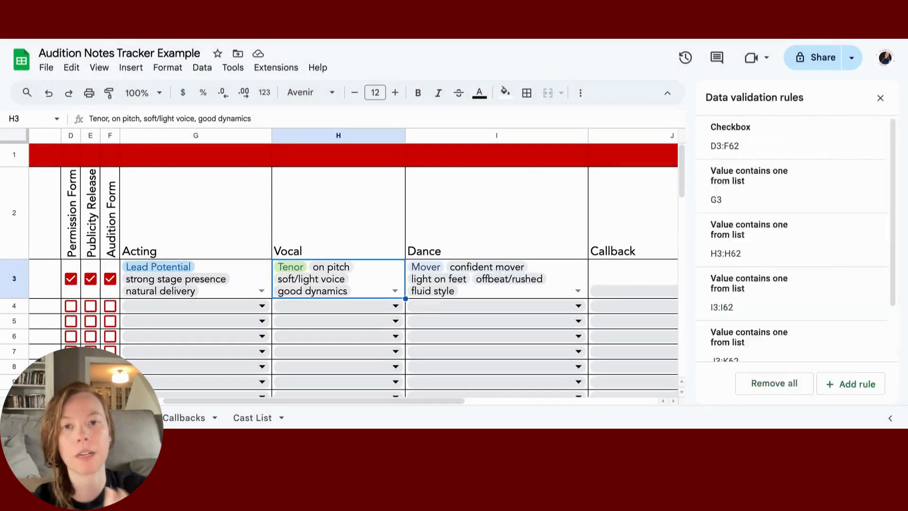
Step: Undo the last change and open H3's Vocal dropdown rule for editing
click(48, 93)
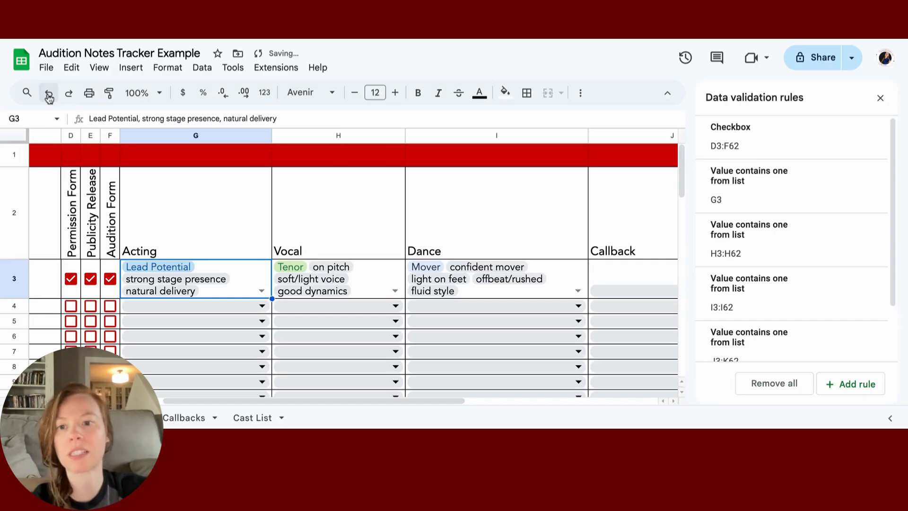
click(394, 280)
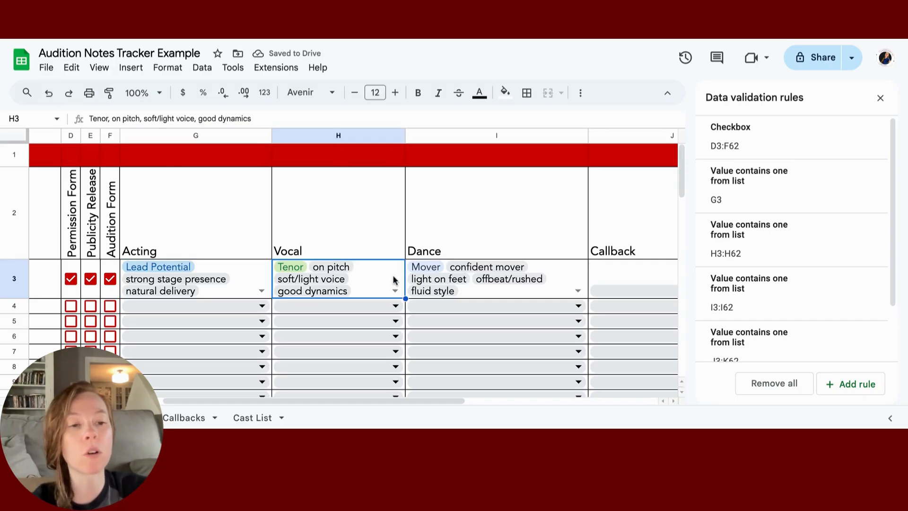
scroll(800, 338, down, 2)
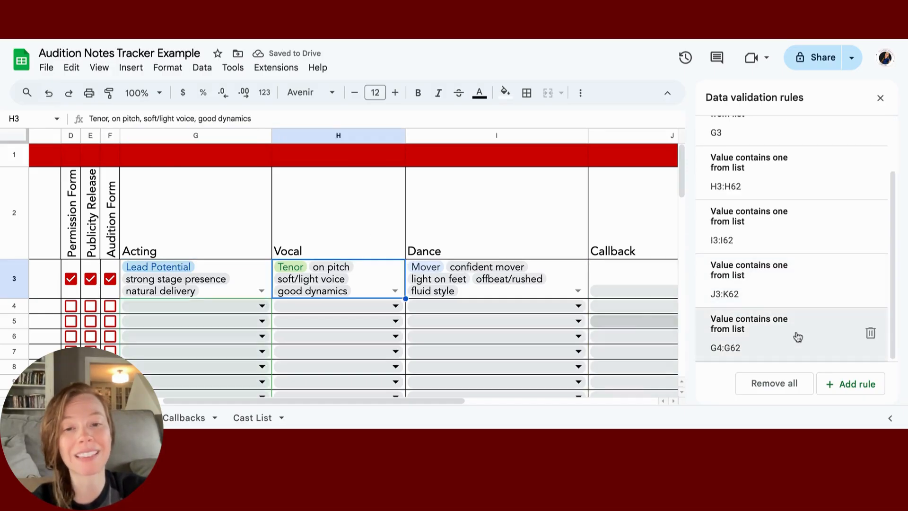
click(394, 291)
scroll(363, 378, down, 5)
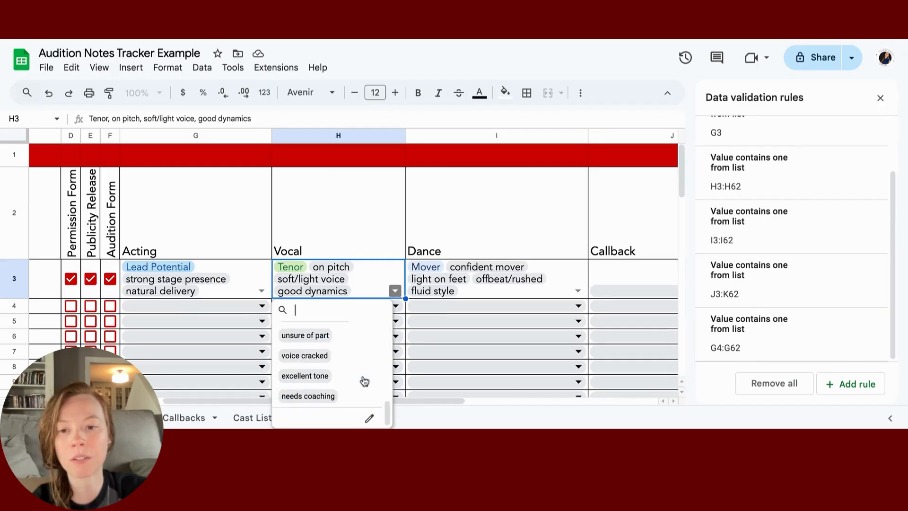
click(369, 416)
scroll(789, 284, down, 3)
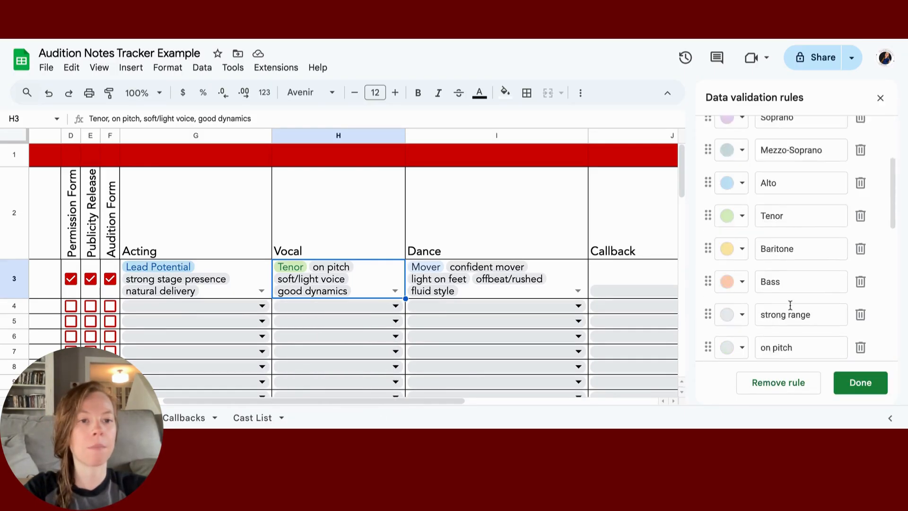
scroll(790, 305, down, 5)
Step: Add 'reads music' and 'plays instrument' options and apply them to all Vocal dropdowns
click(752, 285)
text(rea)
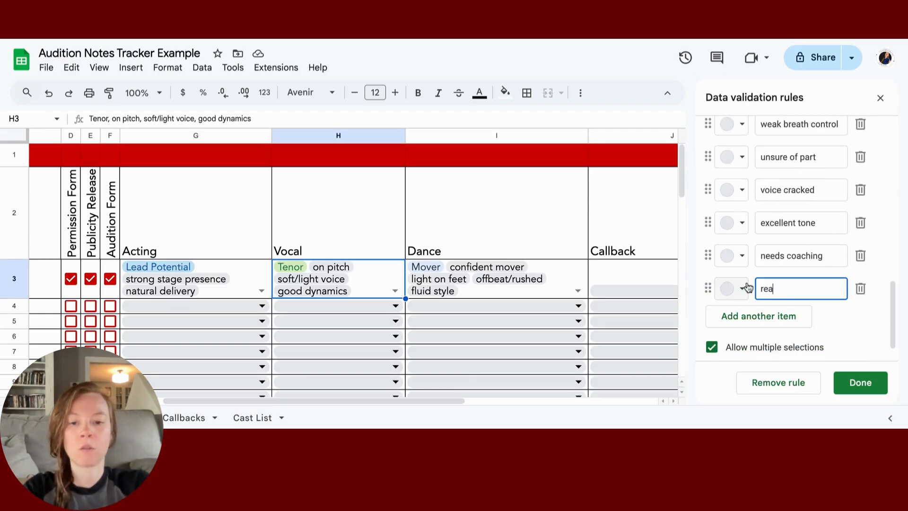
text(ds music)
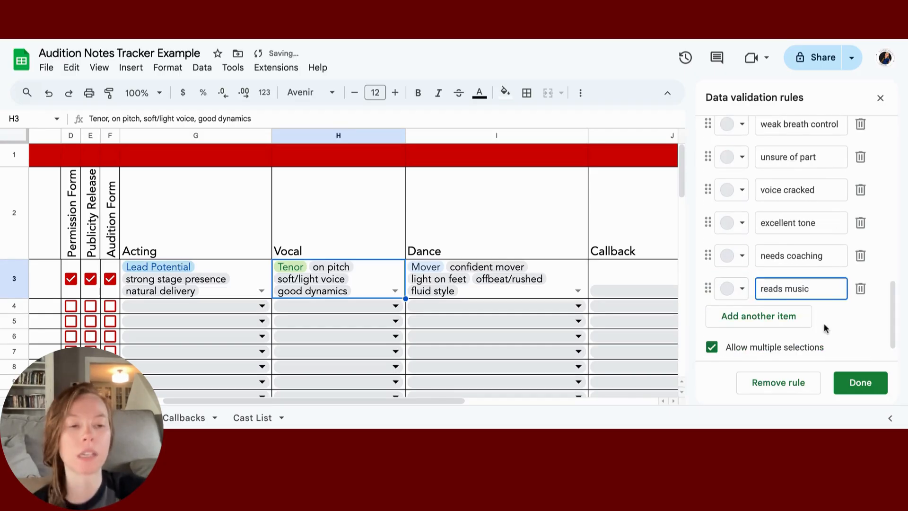
key(Return)
text(pl)
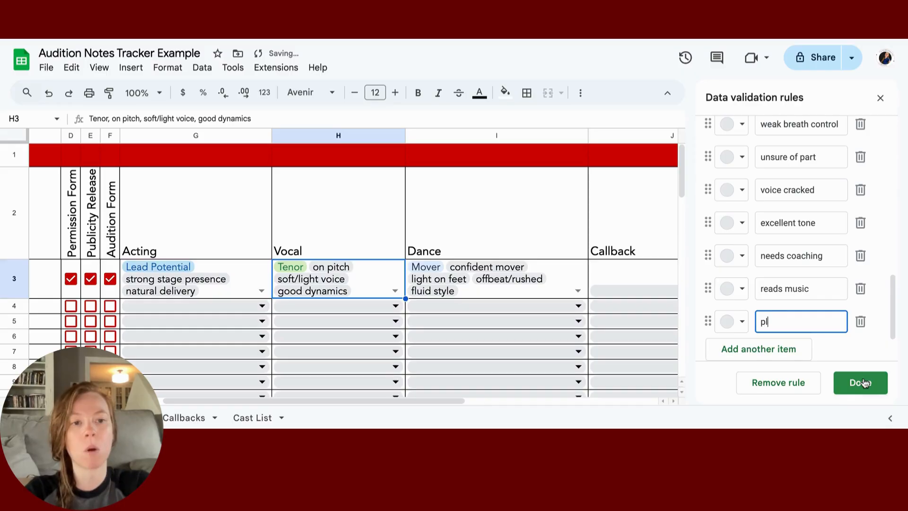
text(ays instrum)
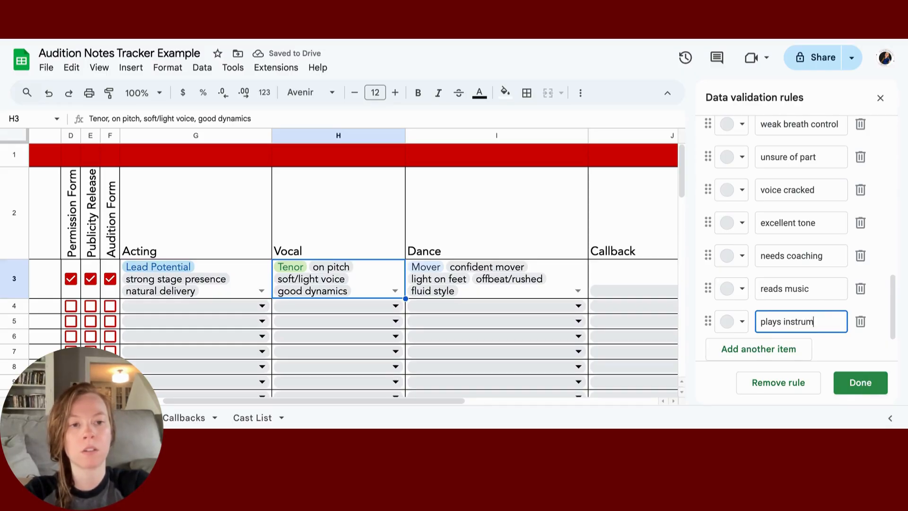
text(ent)
click(877, 391)
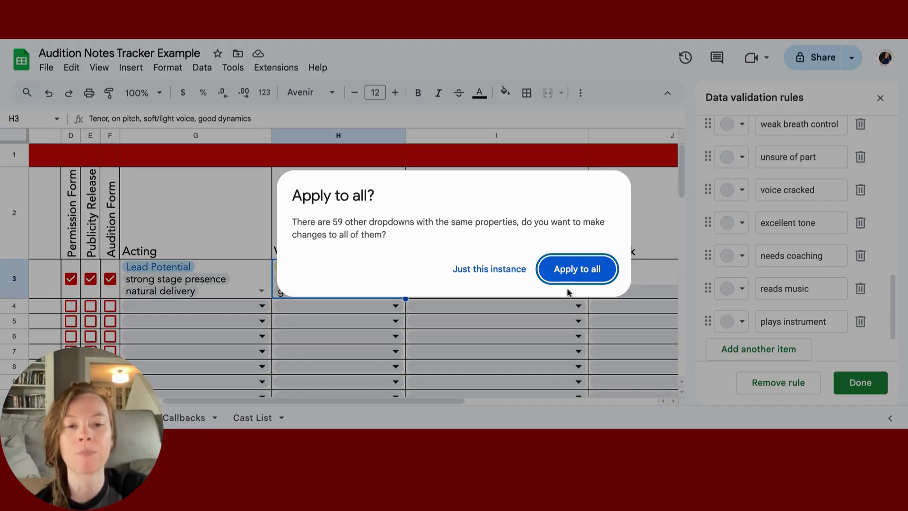
click(578, 270)
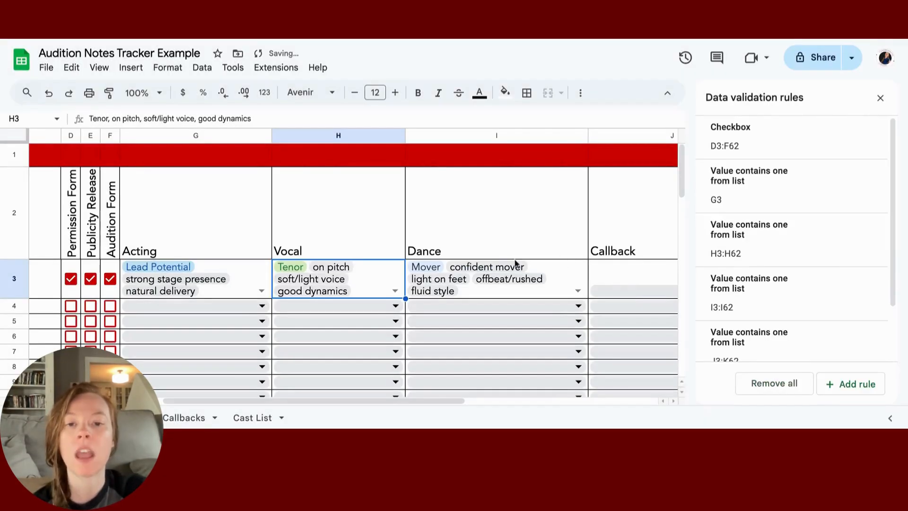
Step: Choose reads music in H4's Vocal dropdown
click(395, 306)
scroll(386, 341, down, 1)
scroll(386, 340, down, 5)
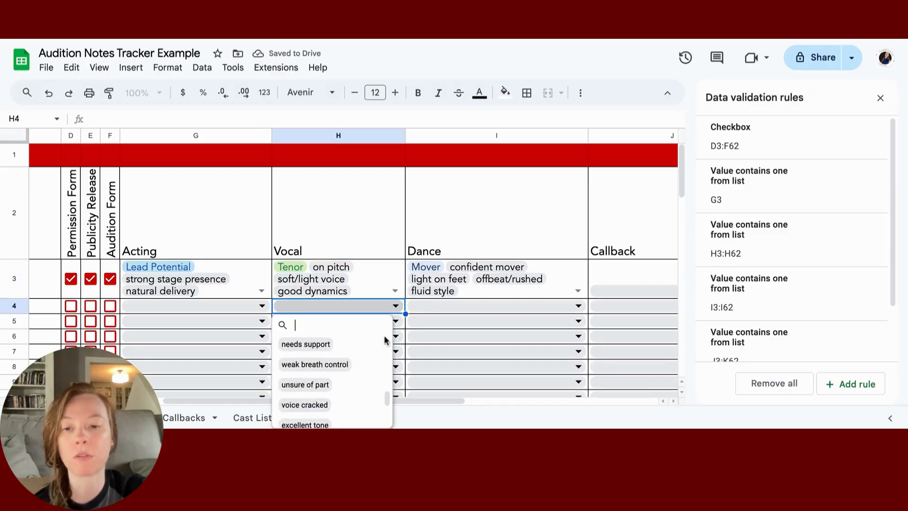
scroll(327, 396, up, 1)
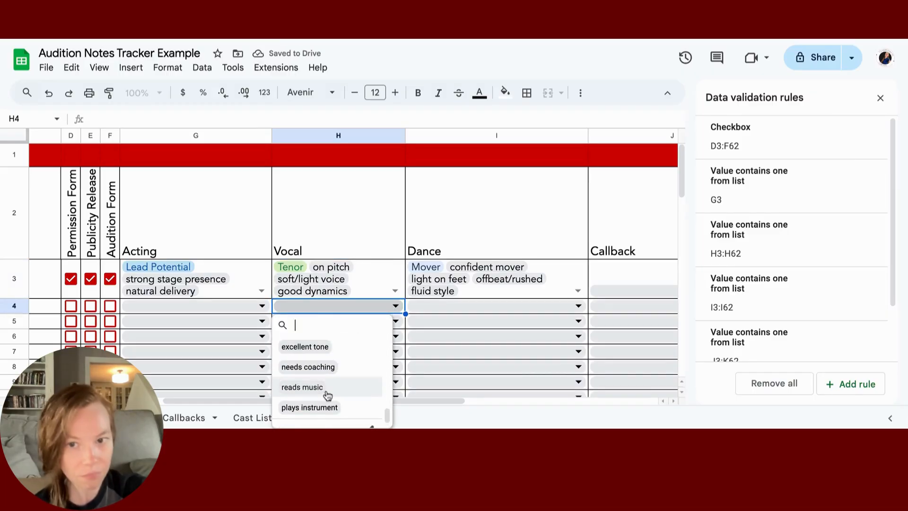
click(327, 396)
click(421, 213)
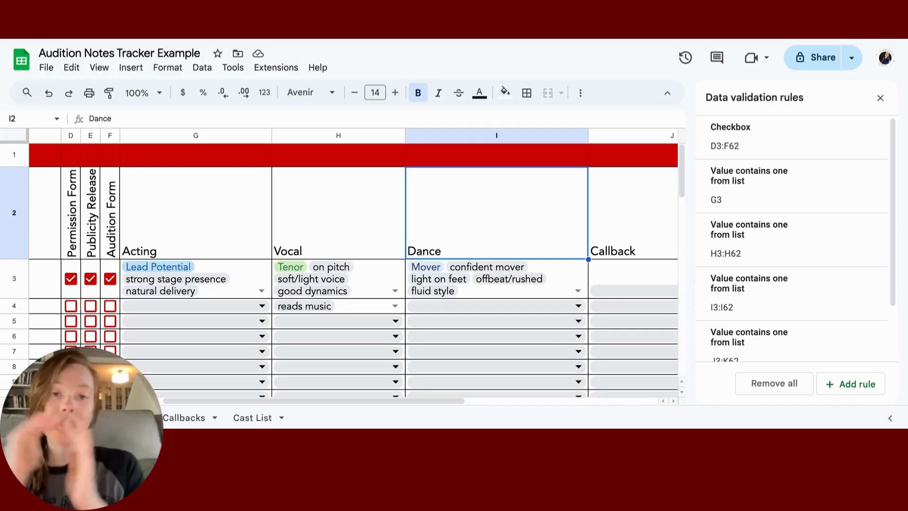
Step: Type 'plays banjo, conflicts every Thursday' into the Notes cell L3
scroll(339, 279, right, 5)
scroll(414, 351, right, 3)
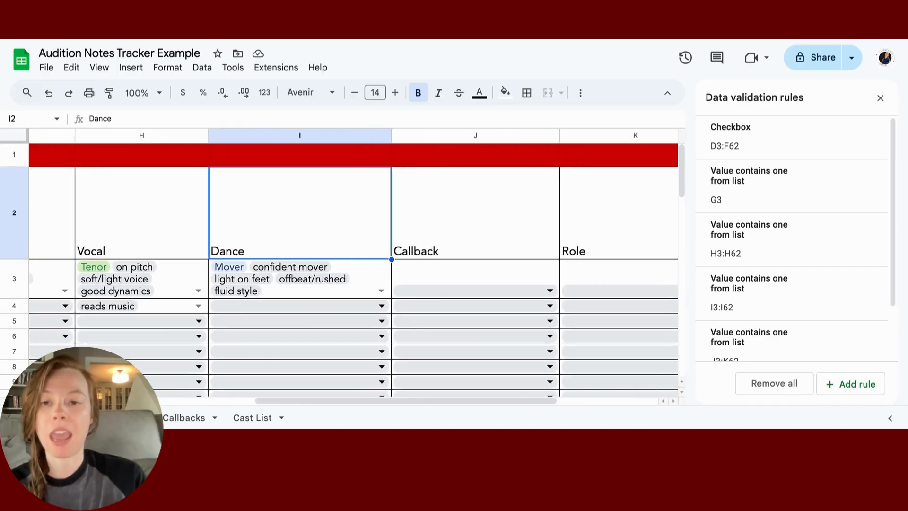
scroll(415, 351, down, 5)
scroll(415, 351, down, 5)
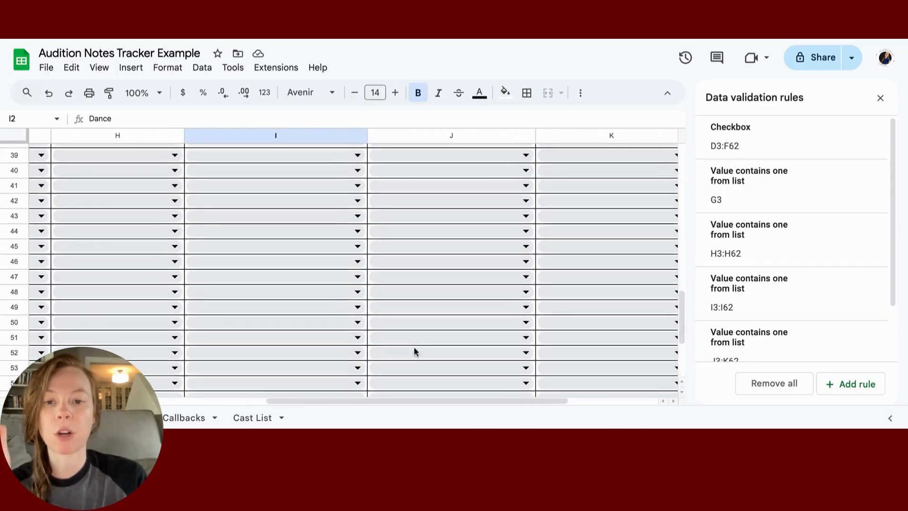
scroll(415, 351, up, 10)
scroll(414, 351, right, 3)
click(545, 270)
text(p)
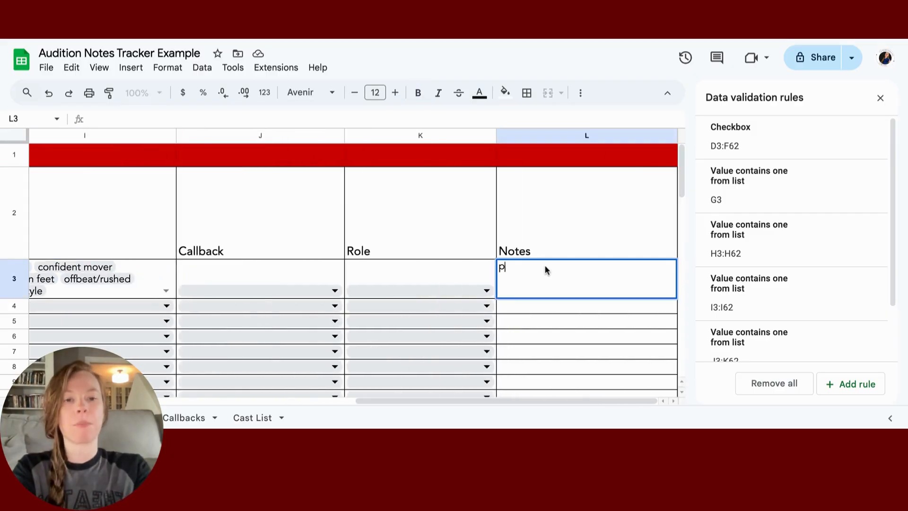
text(lays banjo, )
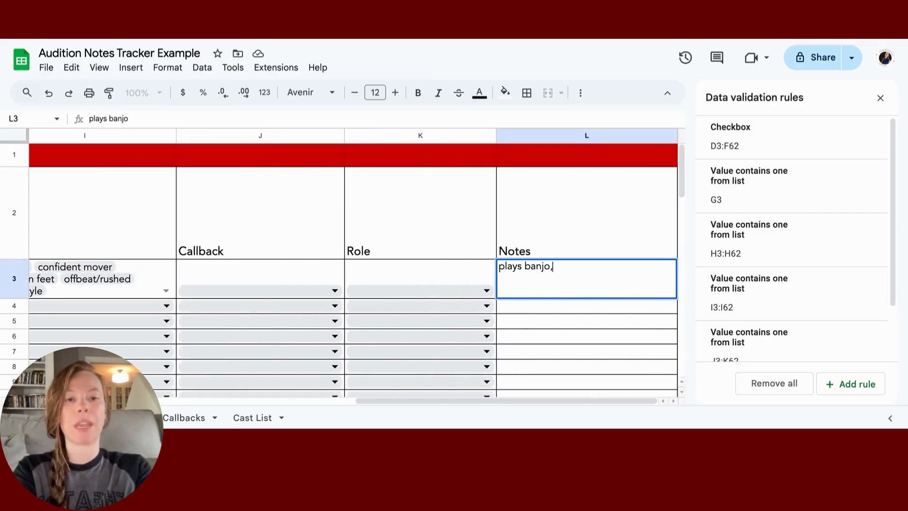
text(conflict)
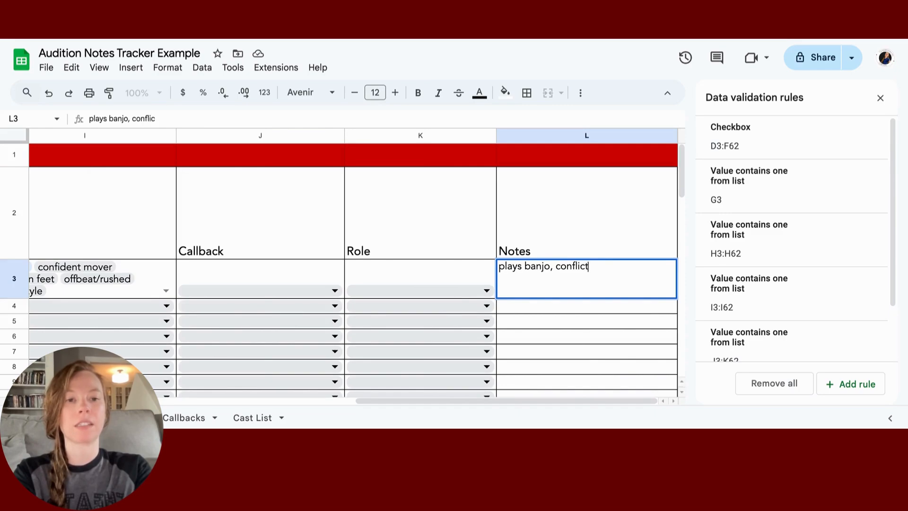
text(s every Thursday)
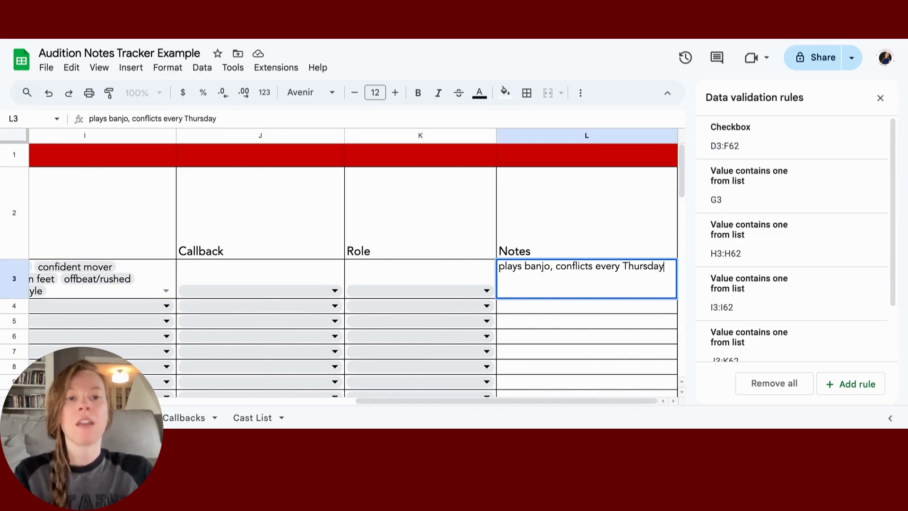
click(420, 277)
click(586, 279)
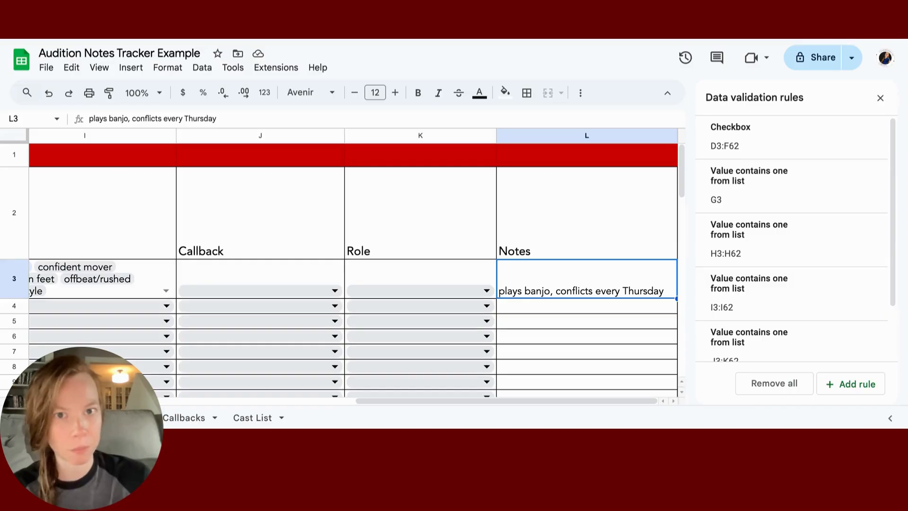
key(Left)
key(Left)
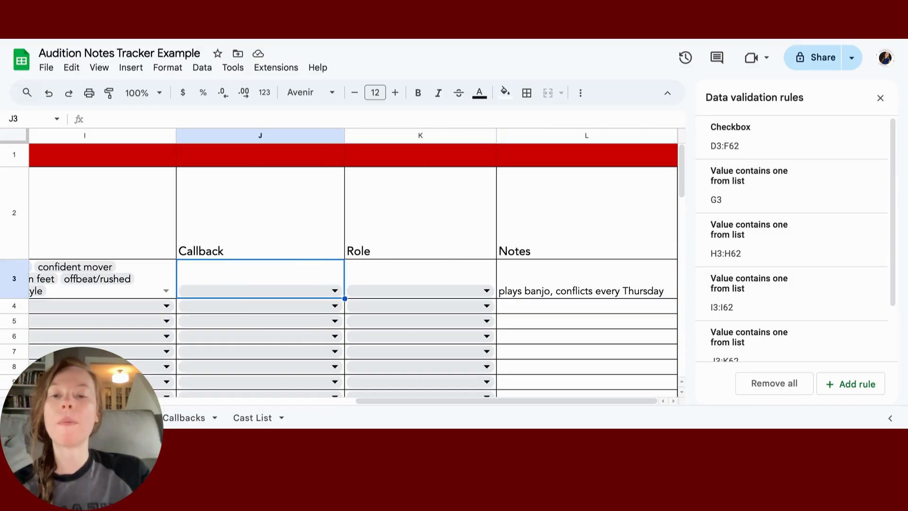
Step: Open J3's Callback dropdown rule and rename the first two options to Troy and Gabriella
click(330, 294)
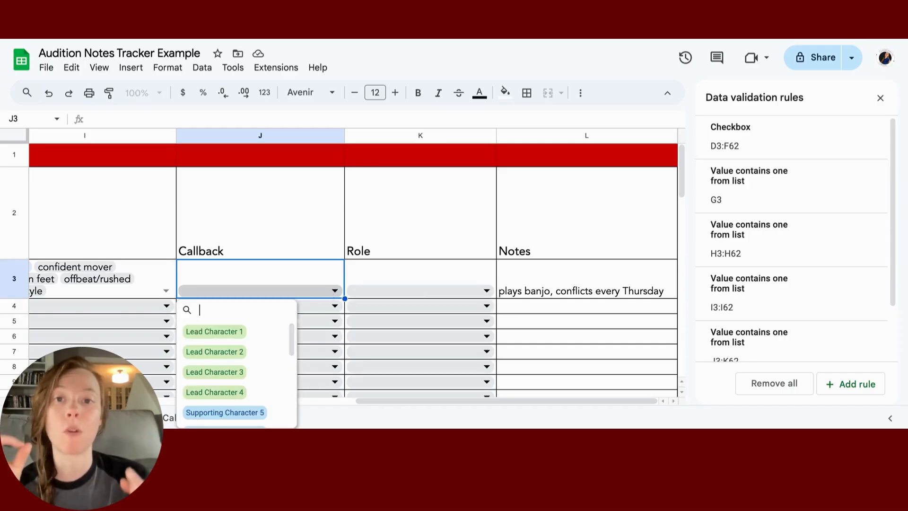
scroll(247, 353, down, 5)
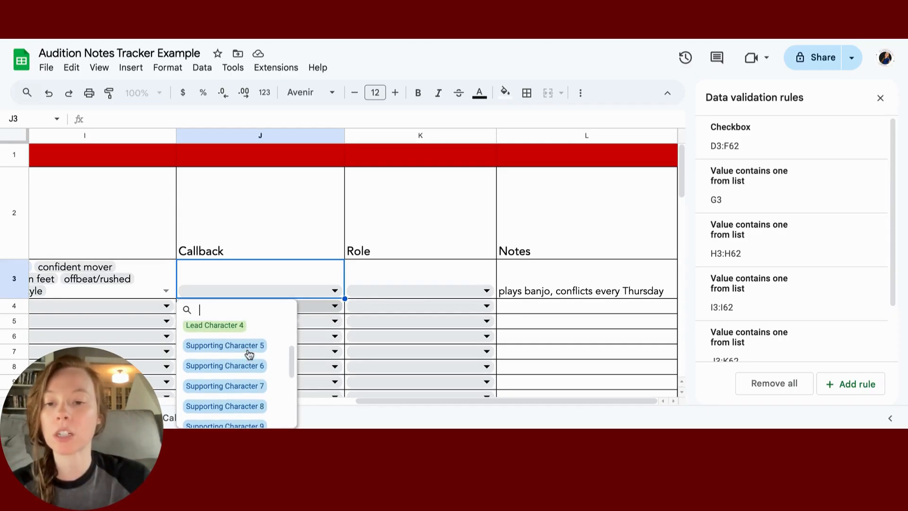
scroll(249, 355, down, 2)
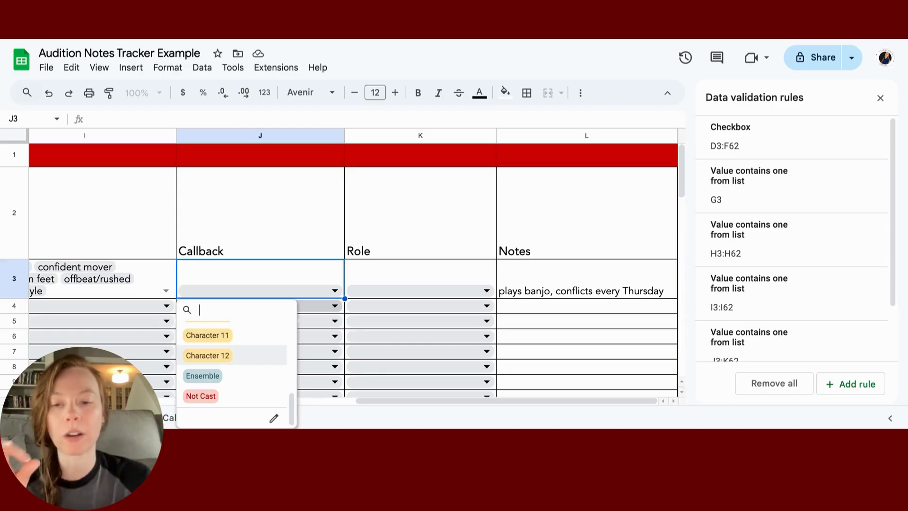
click(274, 418)
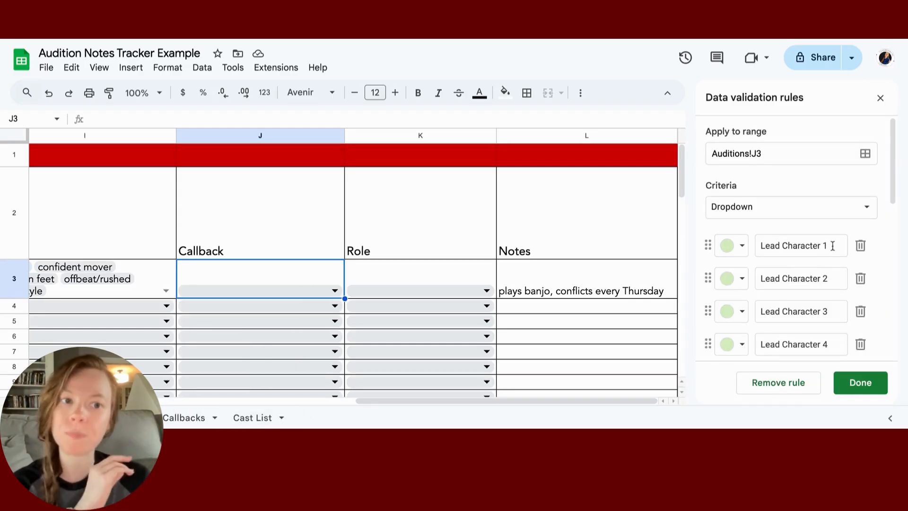
drag(832, 246, 759, 247)
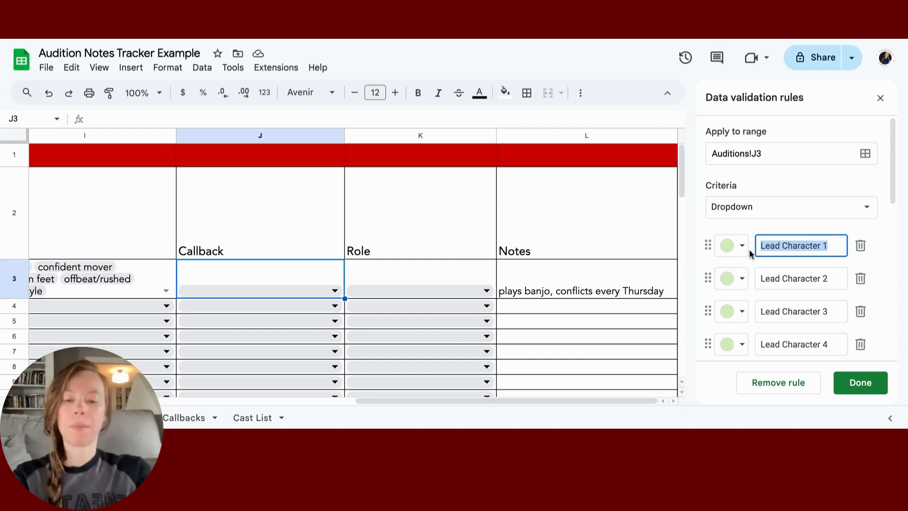
text(Trey)
key(BackSpace)
text(ey)
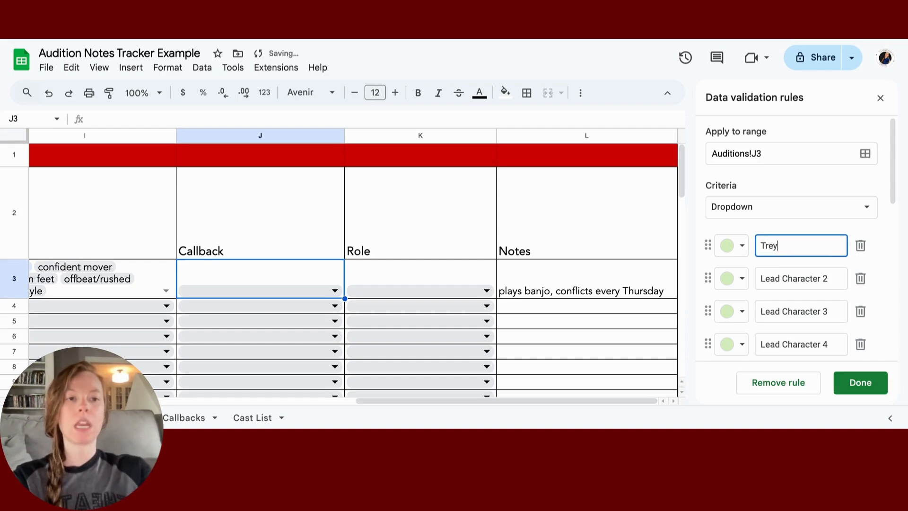
text(oy)
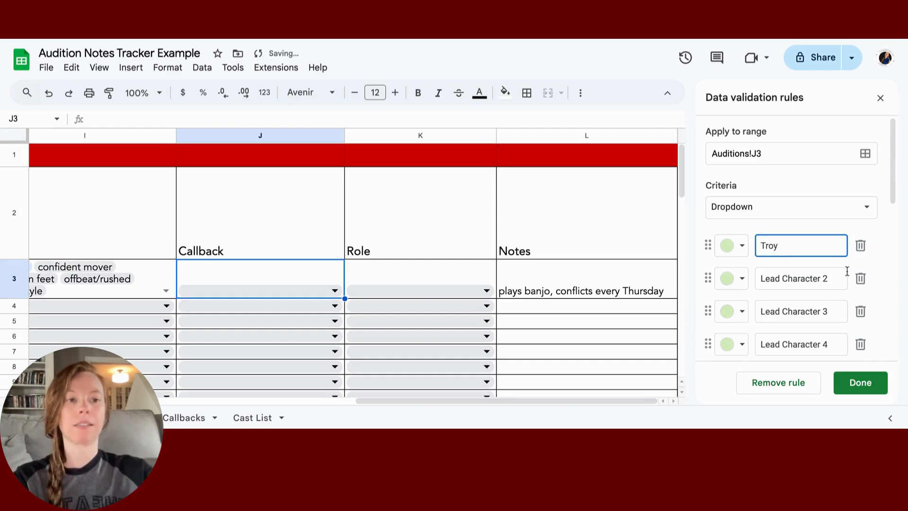
key(Tab)
text(Gabriella)
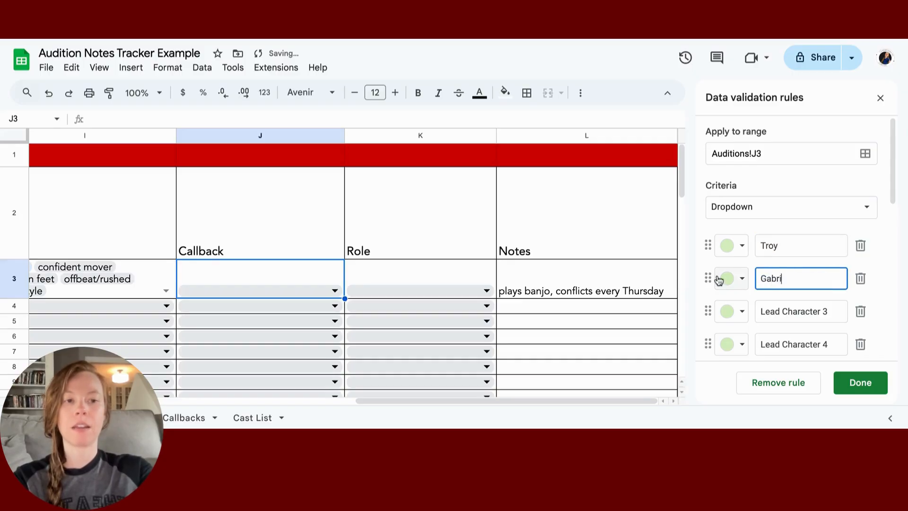
Step: Rename the third, fourth and fifth options to Sharpay, Ryan and Kelsi
click(831, 311)
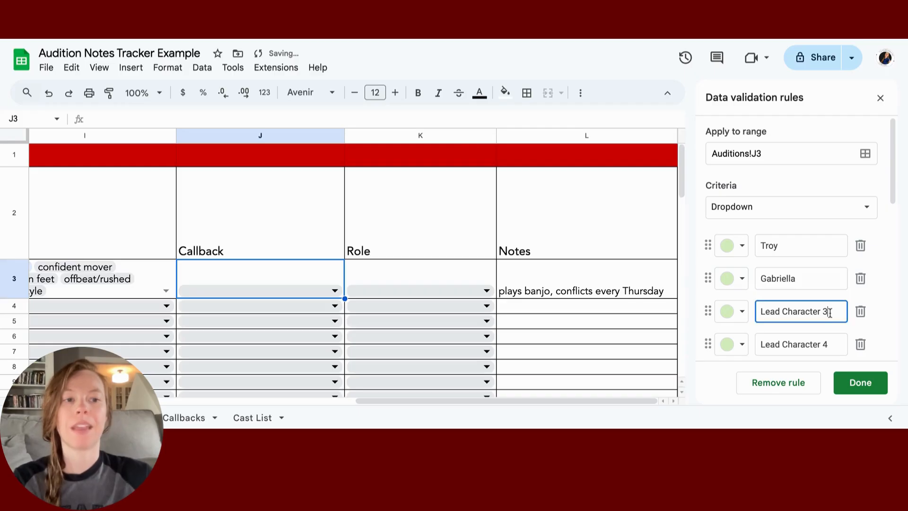
drag(830, 311, 753, 313)
text(Sharpay)
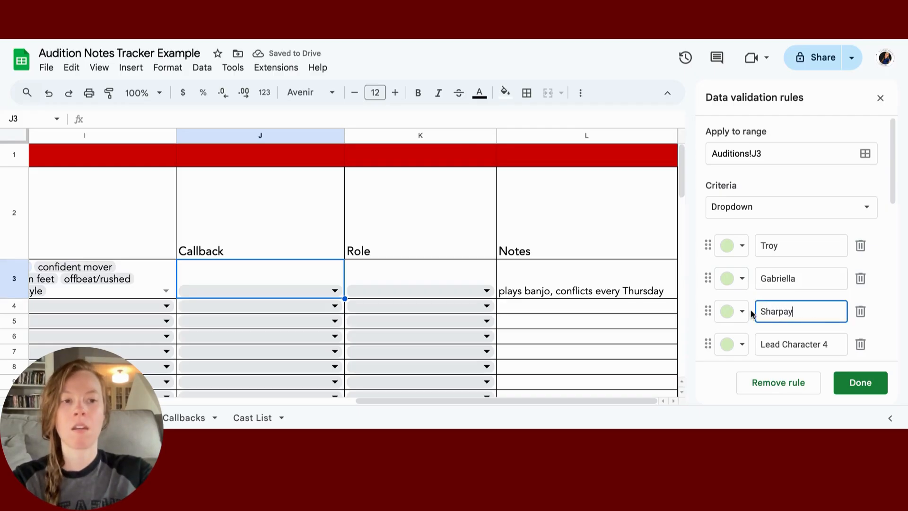
scroll(787, 301, down, 2)
drag(839, 308, 752, 310)
key(BackSpace)
text(Ryan)
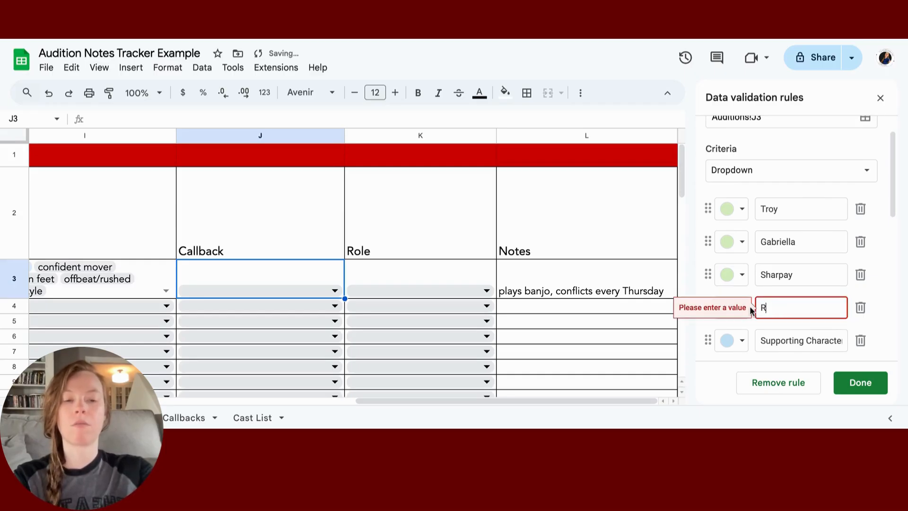
click(784, 341)
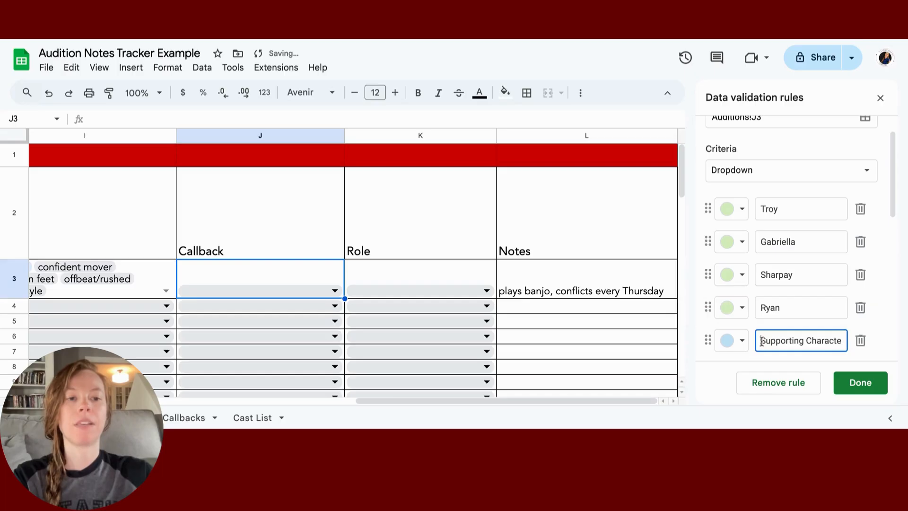
drag(761, 340, 850, 347)
text(Kels)
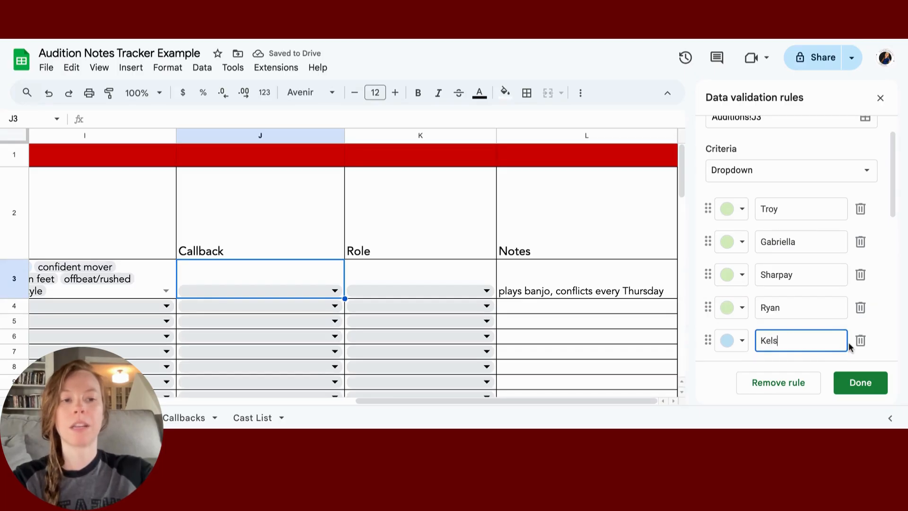
text(i)
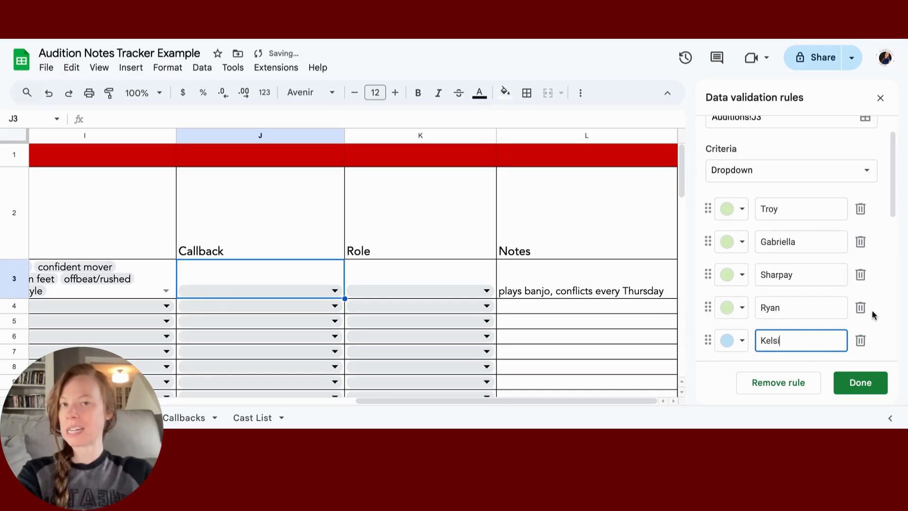
Step: Rename the sixth option, Supporting Character 6, to Mrs. Darbus
scroll(878, 317, down, 2)
click(822, 305)
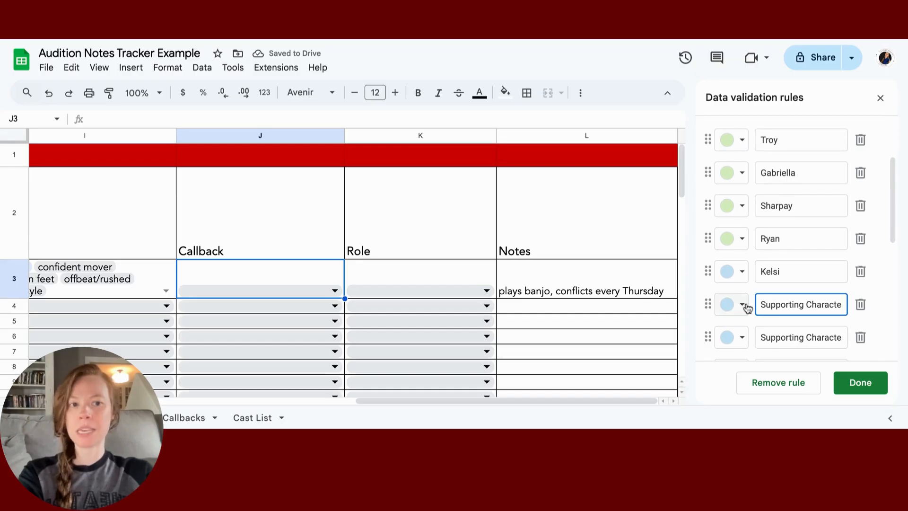
drag(763, 304, 892, 309)
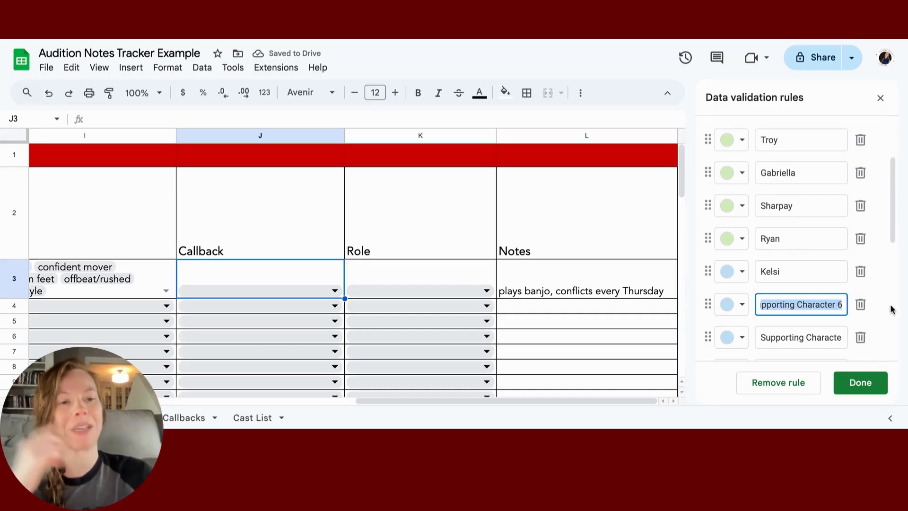
key(BackSpace)
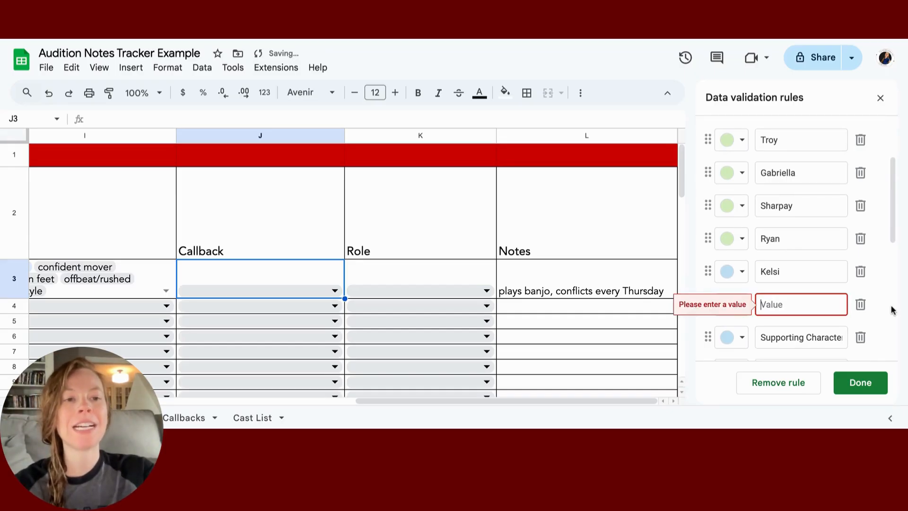
text(Mrs.)
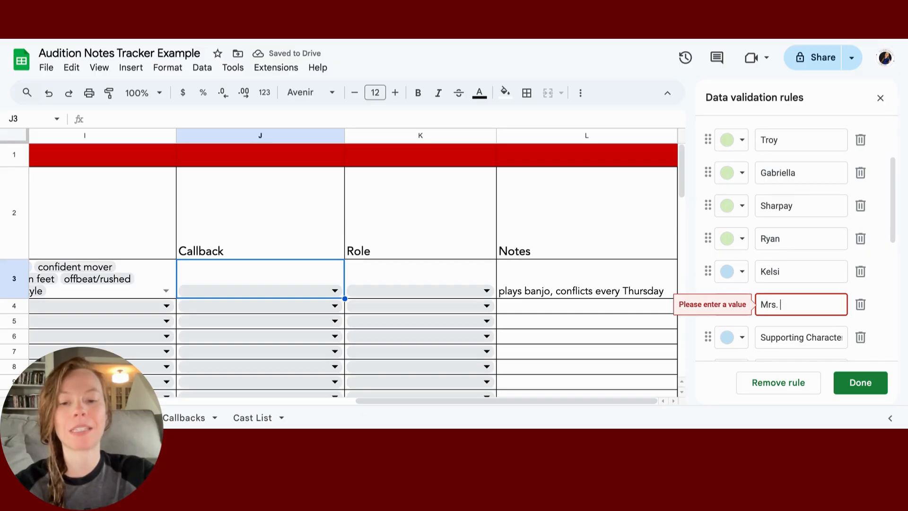
text( Darbus)
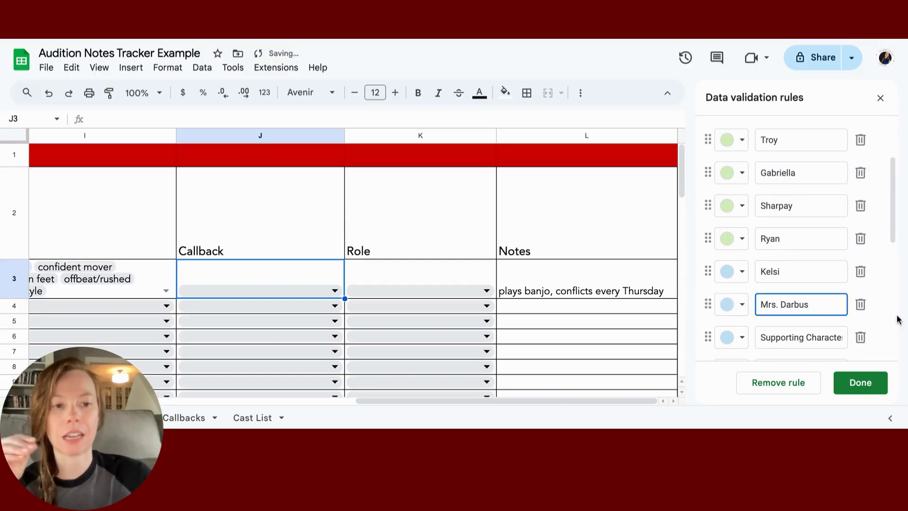
scroll(807, 281, down, 1)
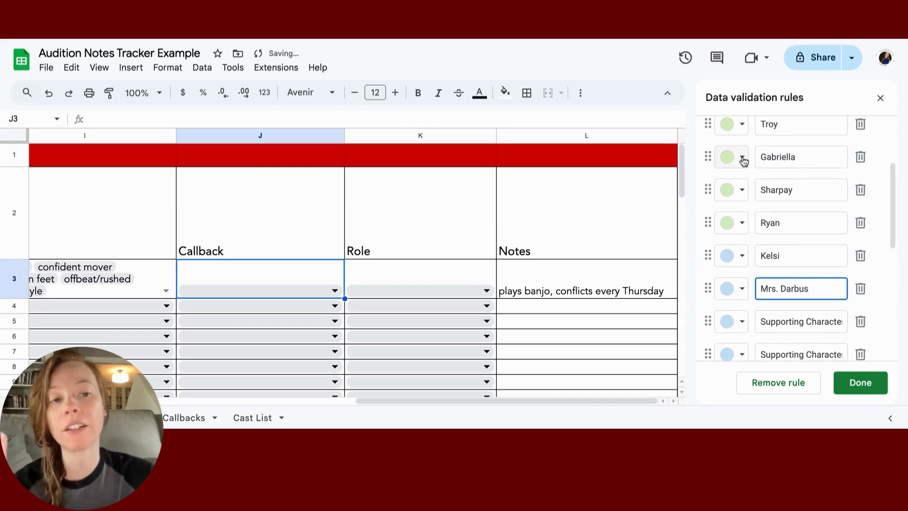
scroll(744, 163, up, 3)
scroll(741, 272, down, 10)
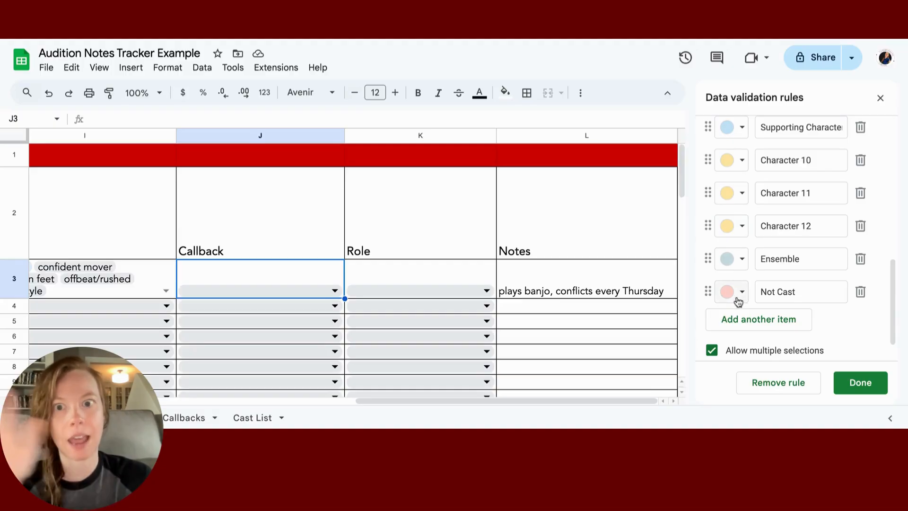
scroll(745, 264, up, 15)
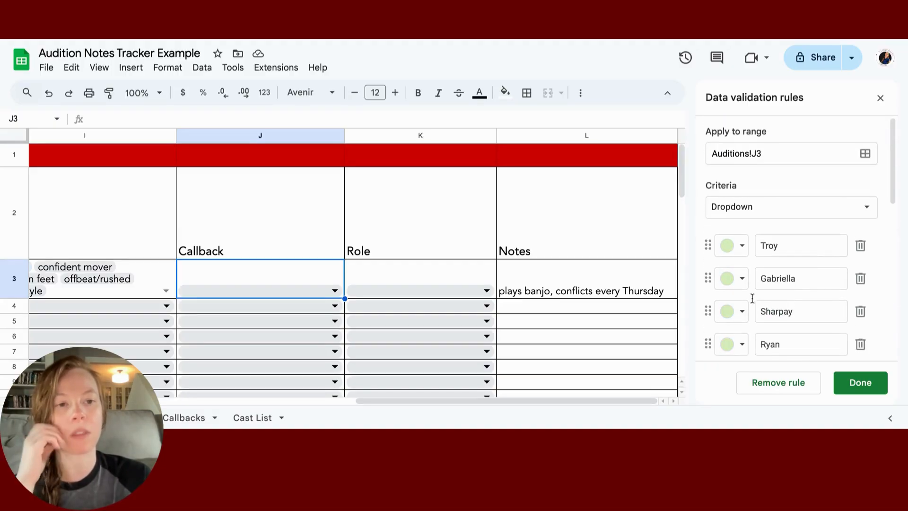
Step: Apply the renamed options to all Callback dropdowns and tick Troy, Ryan and Ensemble in J3
click(860, 382)
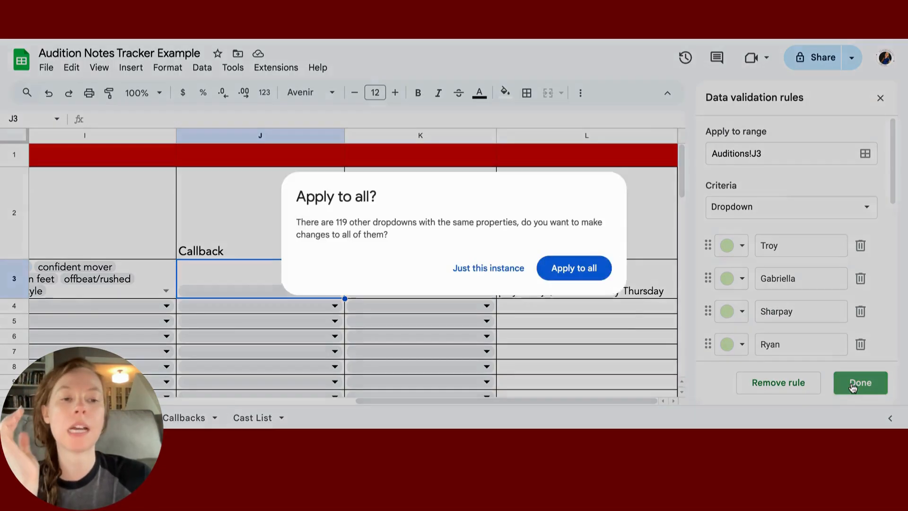
click(577, 269)
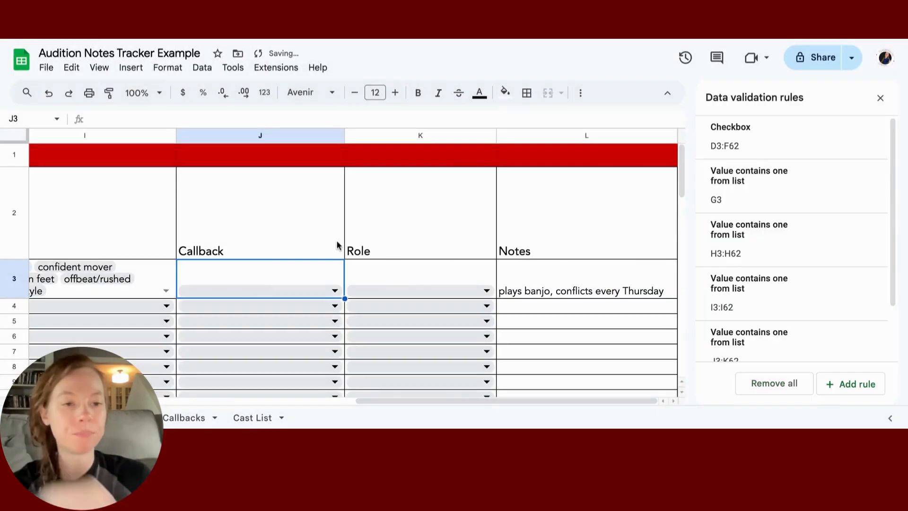
click(276, 286)
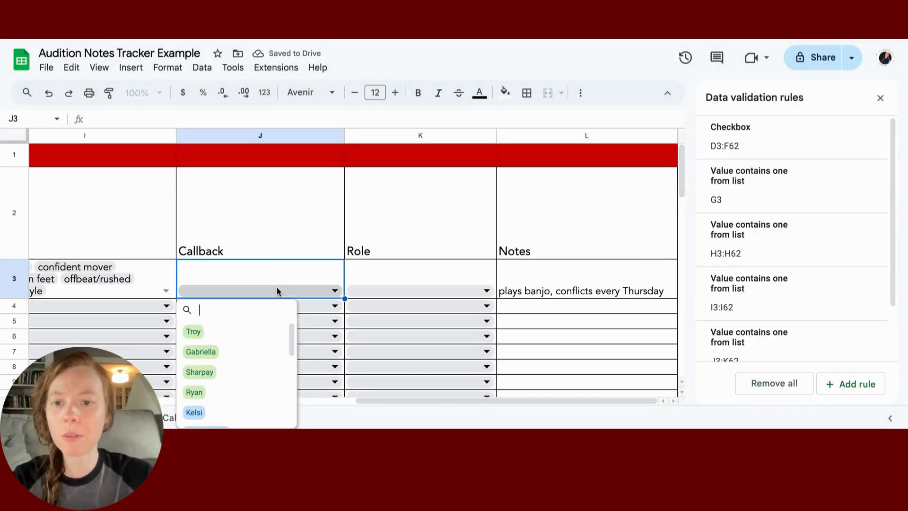
click(256, 339)
click(251, 398)
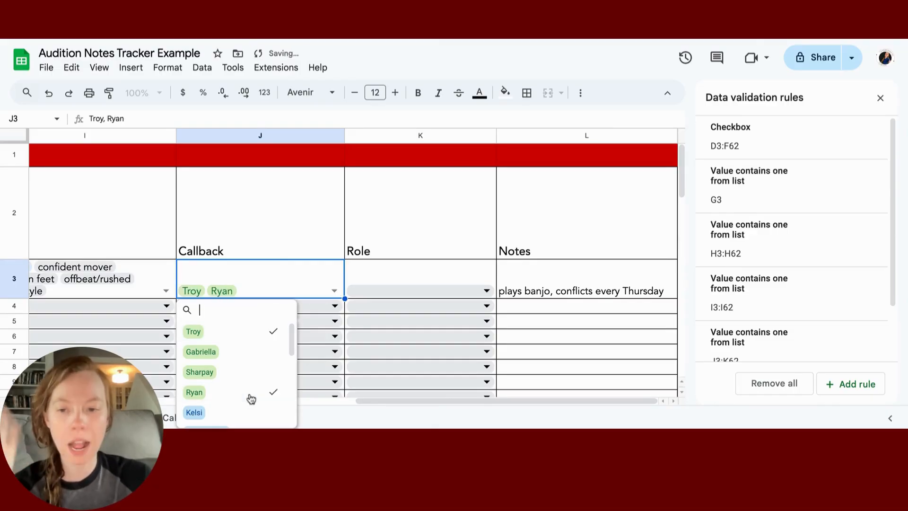
scroll(251, 398, down, 3)
scroll(252, 395, down, 2)
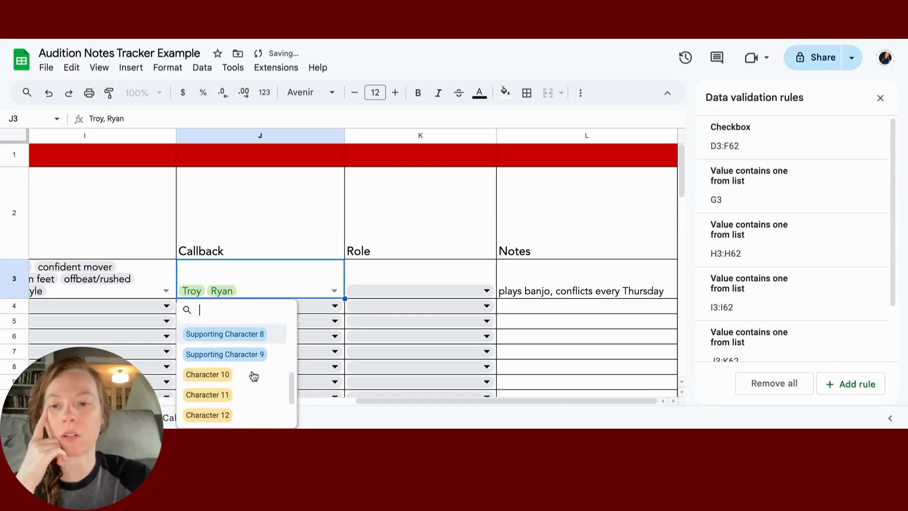
scroll(253, 376, down, 2)
click(248, 376)
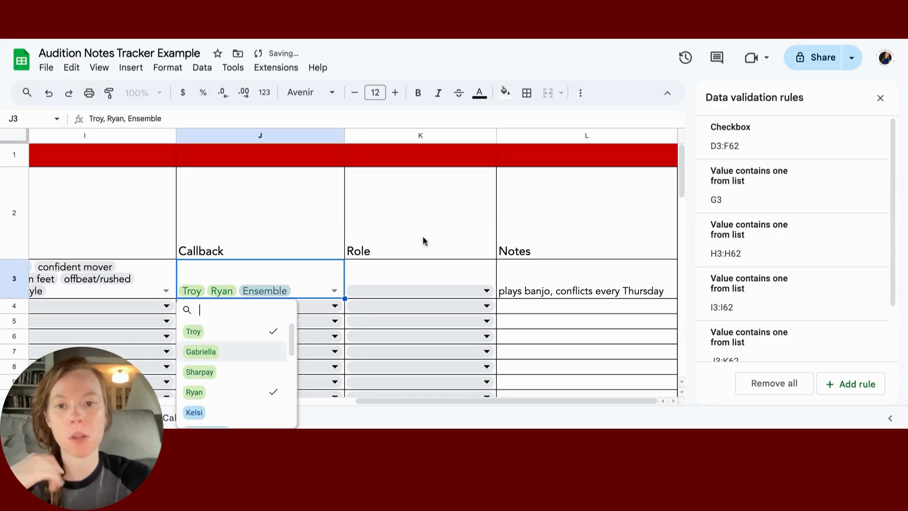
click(414, 263)
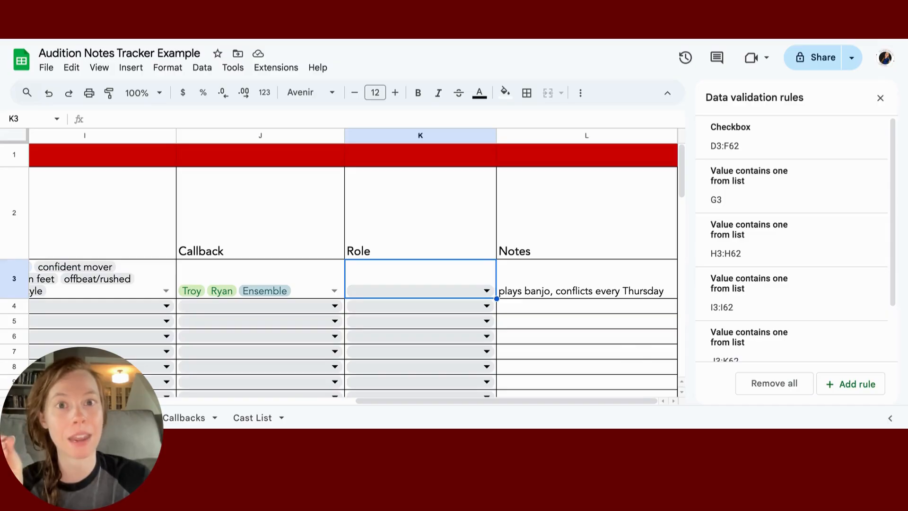
click(276, 293)
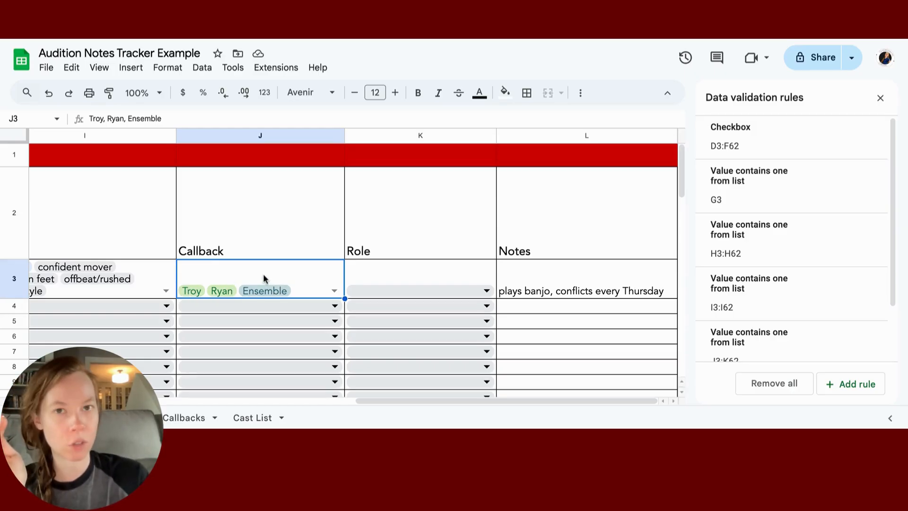
click(184, 417)
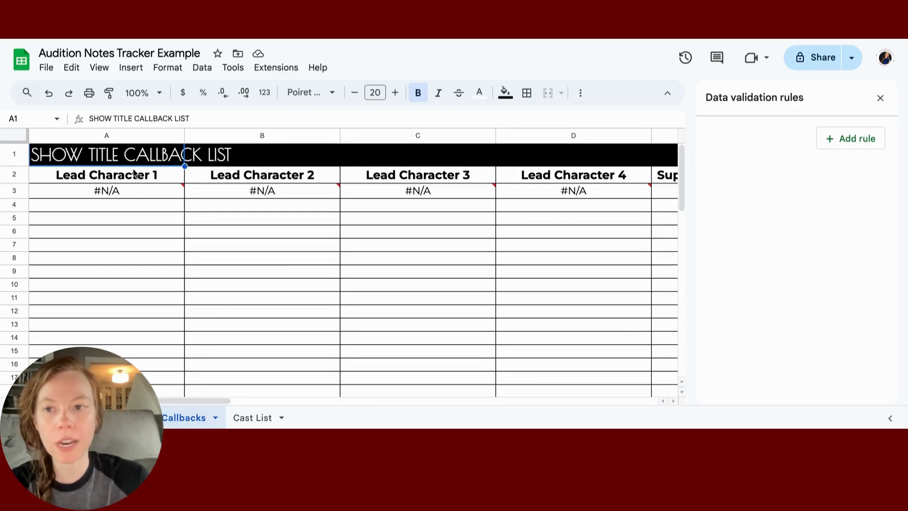
Step: Select the title and role heading rows, leave the fill unchanged, and close the validation pane
click(16, 153)
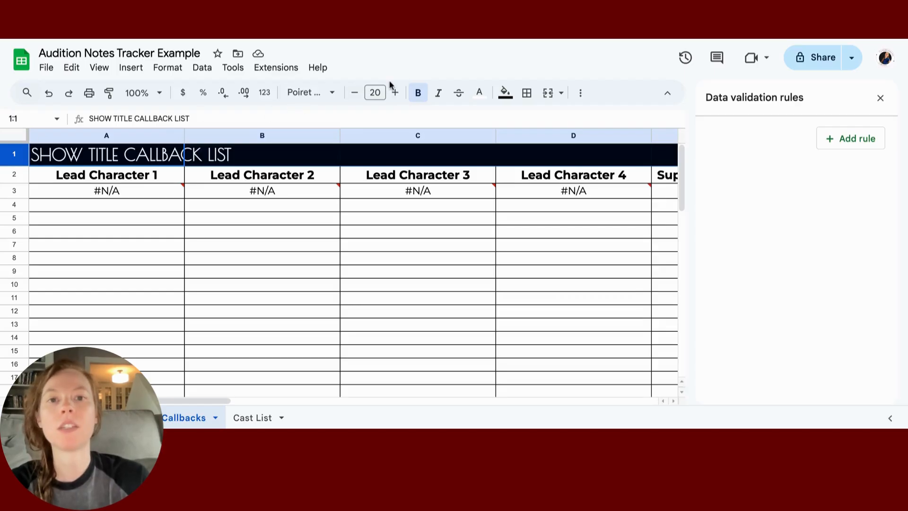
click(505, 93)
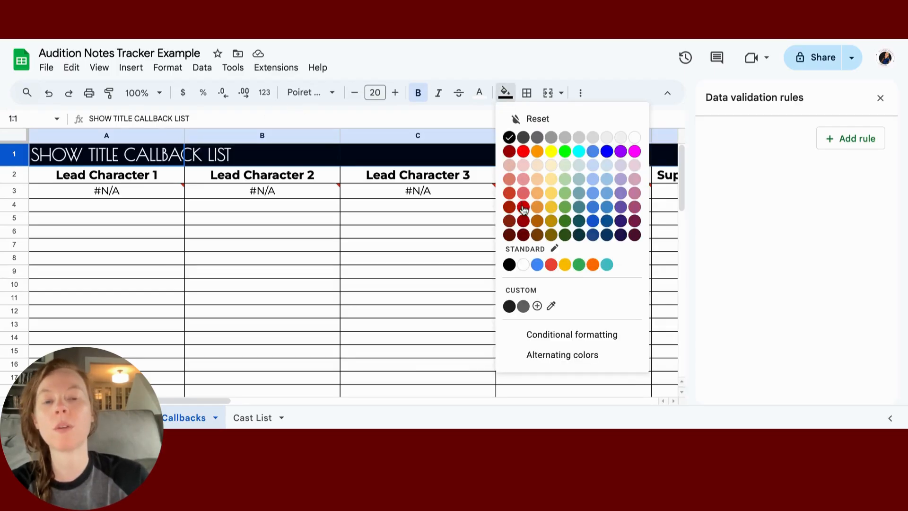
click(336, 232)
click(13, 176)
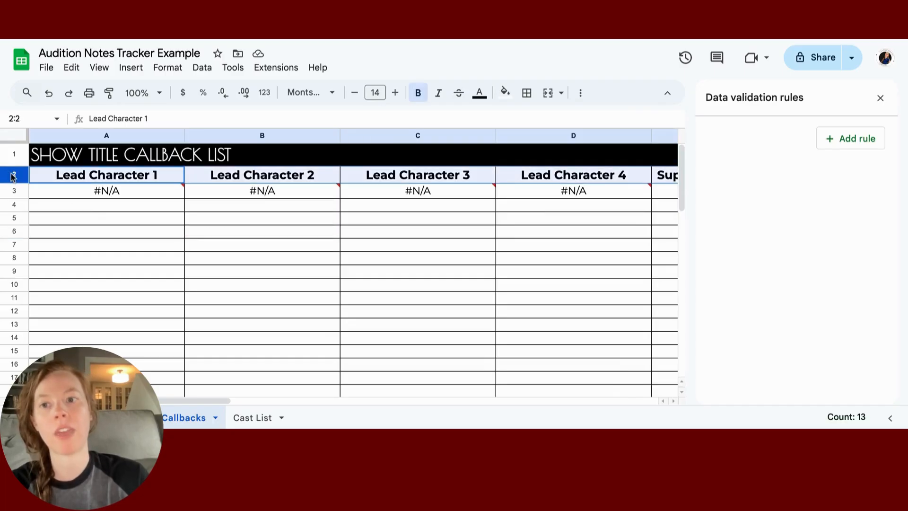
click(87, 176)
key(Right)
key(Right)
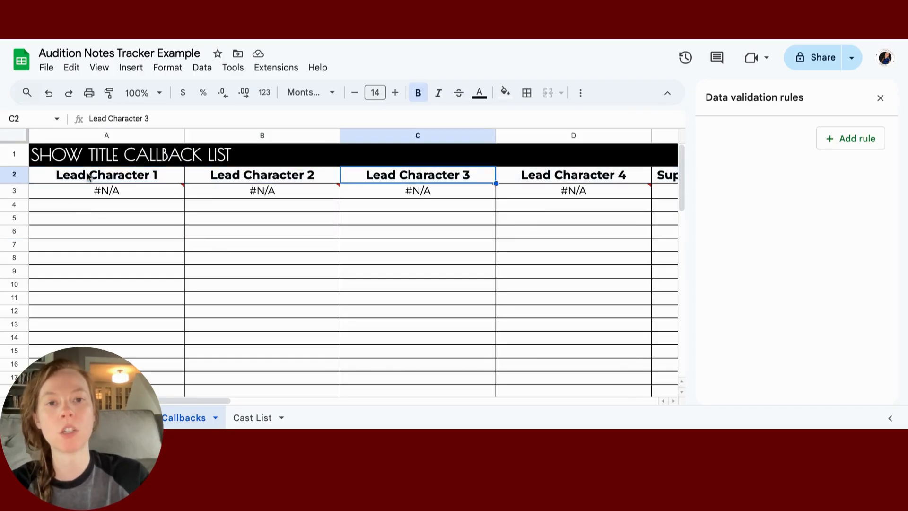
key(Right)
key(Right)
click(881, 99)
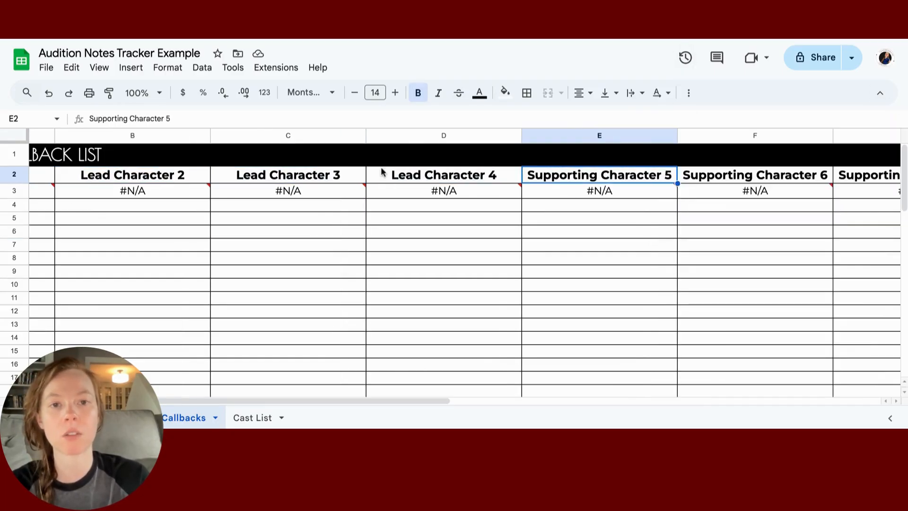
key(Left)
key(Left)
key(Left)
key(Left)
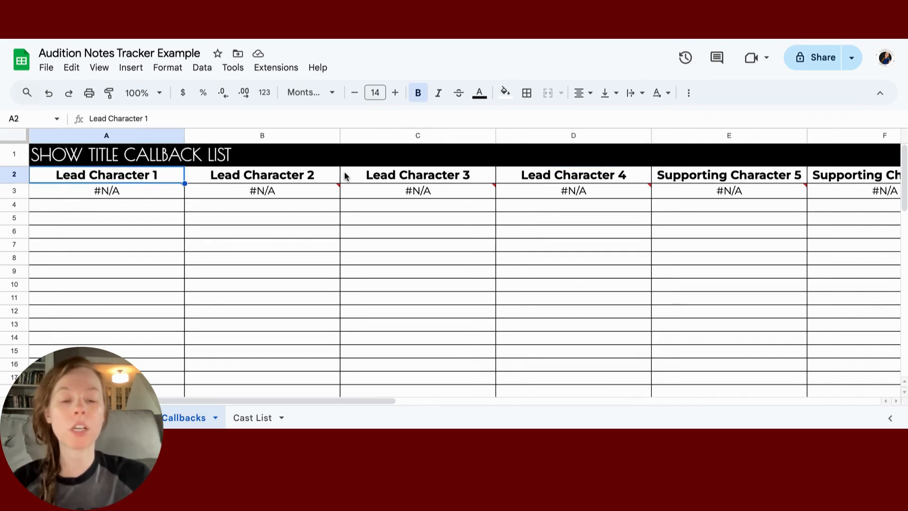
Step: Type Troy, Gabriella, Sharpay, Ryan, Kelsei and Mrs. Darbus into heading cells A2:F2
text(Troy)
key(Tab)
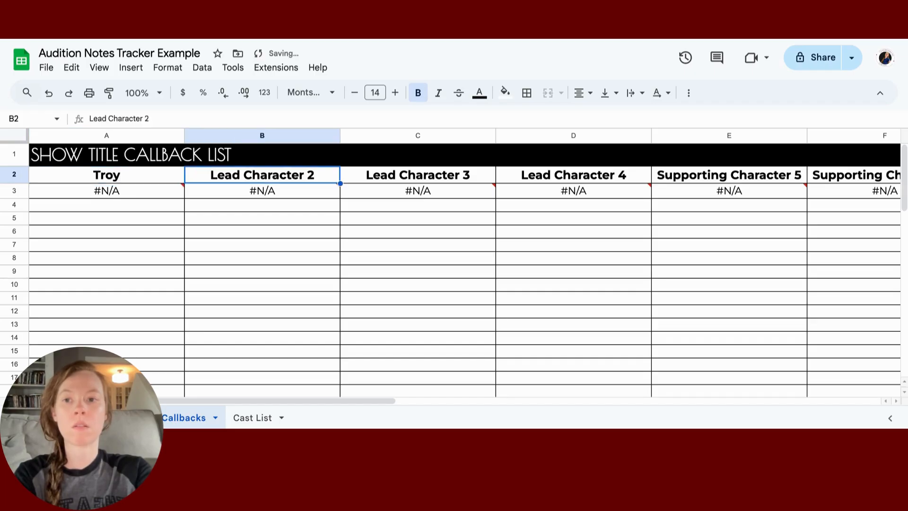
text(Gabriella)
key(Tab)
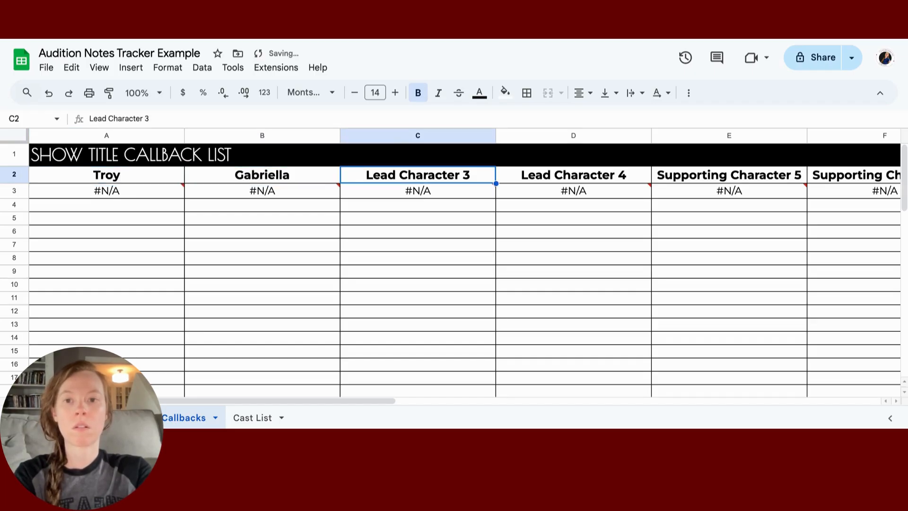
text(Sharpay)
key(Tab)
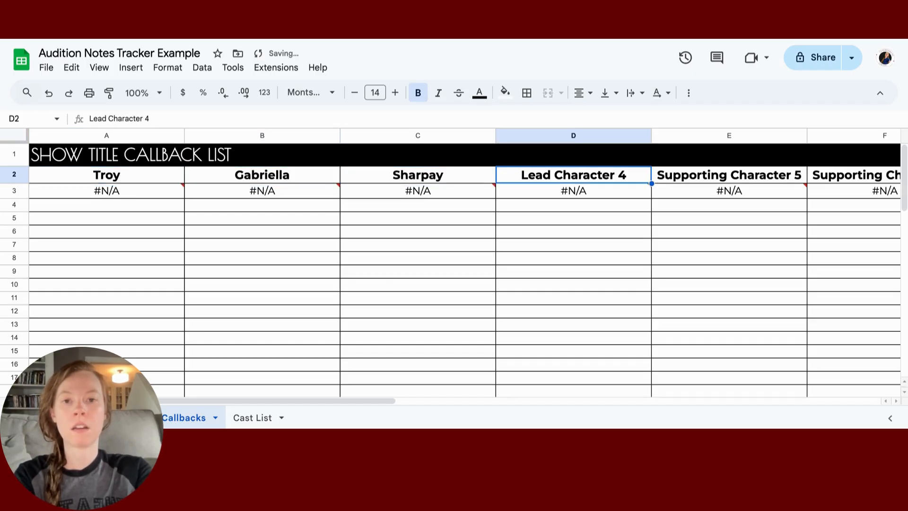
text(Ryan)
key(Tab)
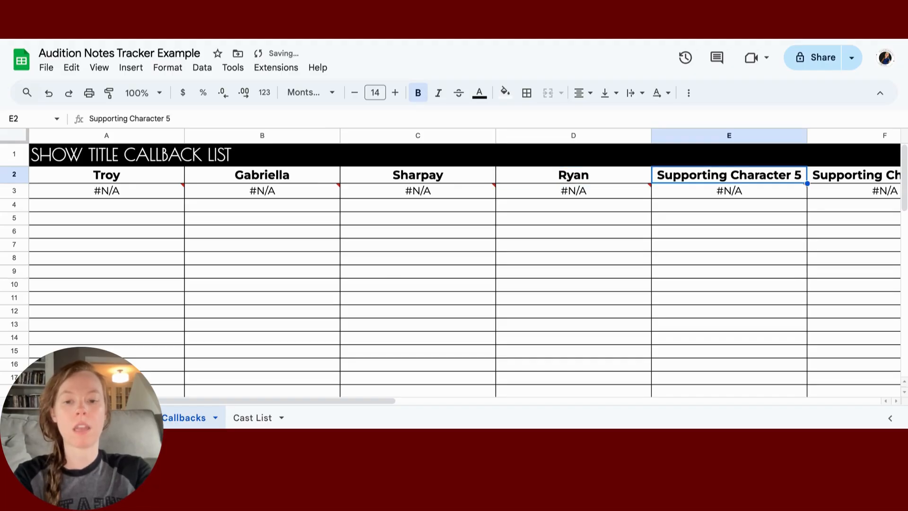
text(Kelsei)
key(Tab)
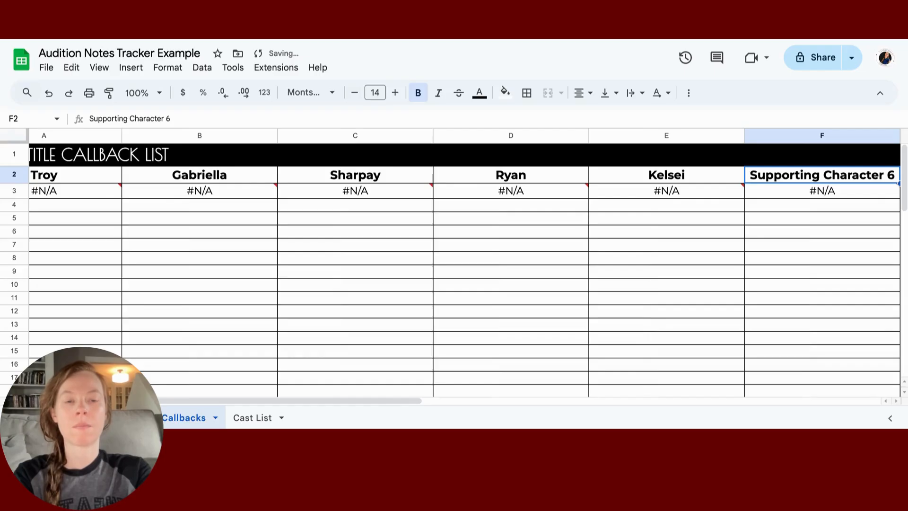
text(Mrs. Darbus)
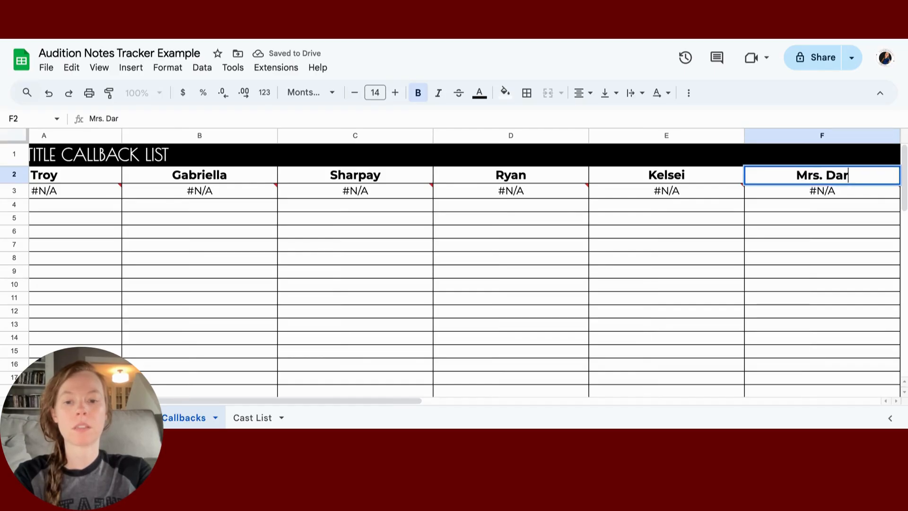
key(Left)
key(Left)
key(Left)
key(Left)
key(Left)
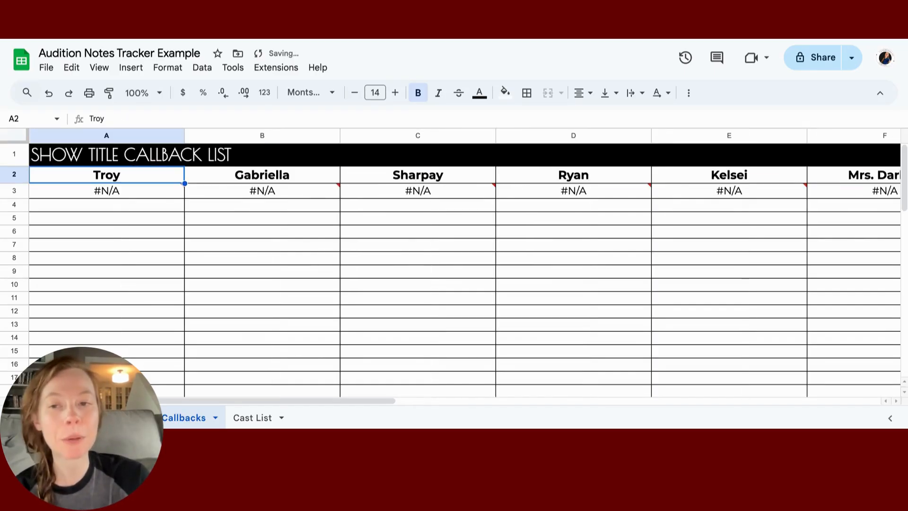
key(Down)
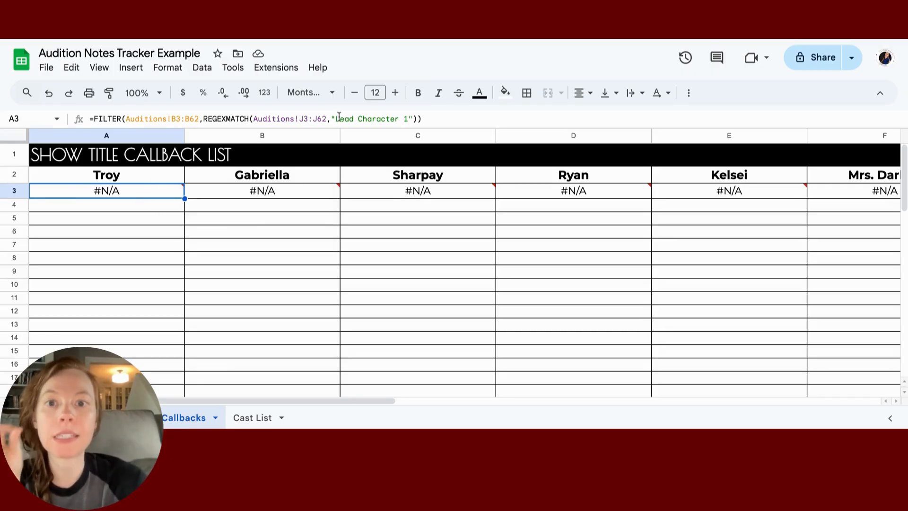
mouse_move(141, 196)
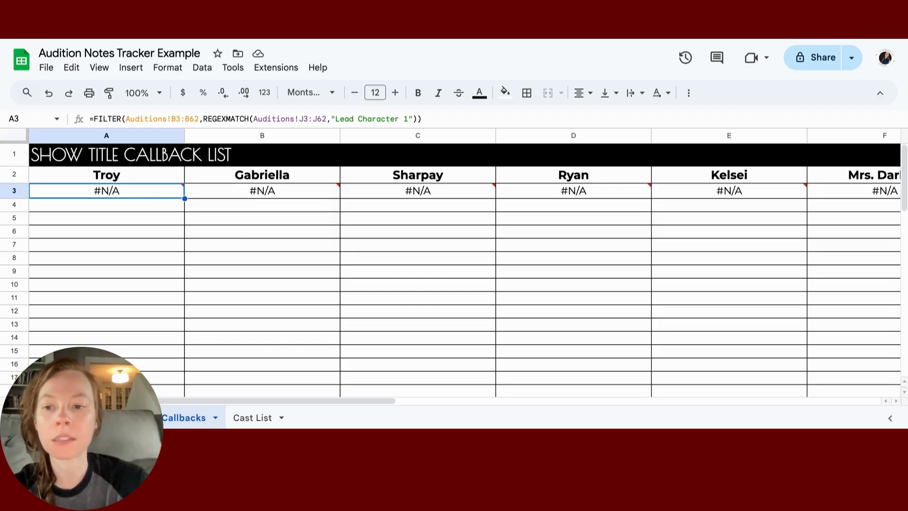
click(119, 418)
Step: Review the options in J4's Callback dropdown on the Auditions sheet, then return to Callbacks
scroll(338, 351, down, 1)
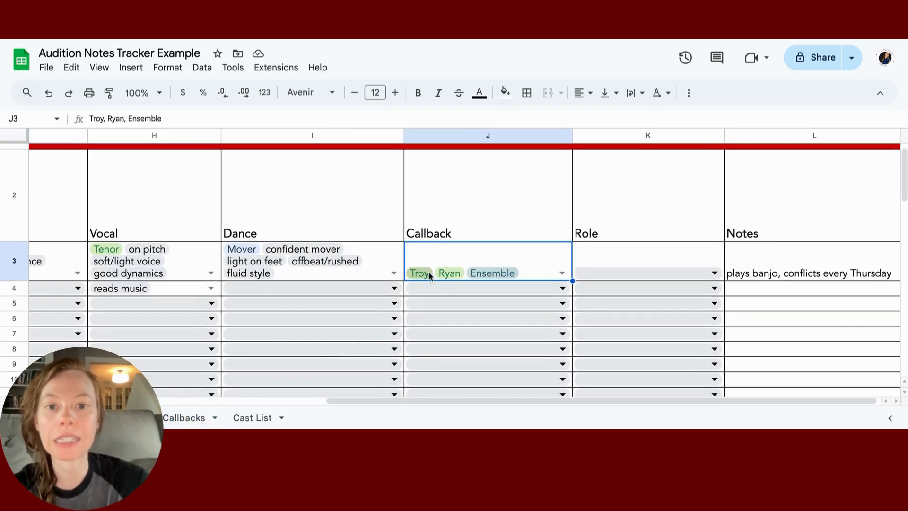
click(433, 285)
scroll(453, 383, down, 10)
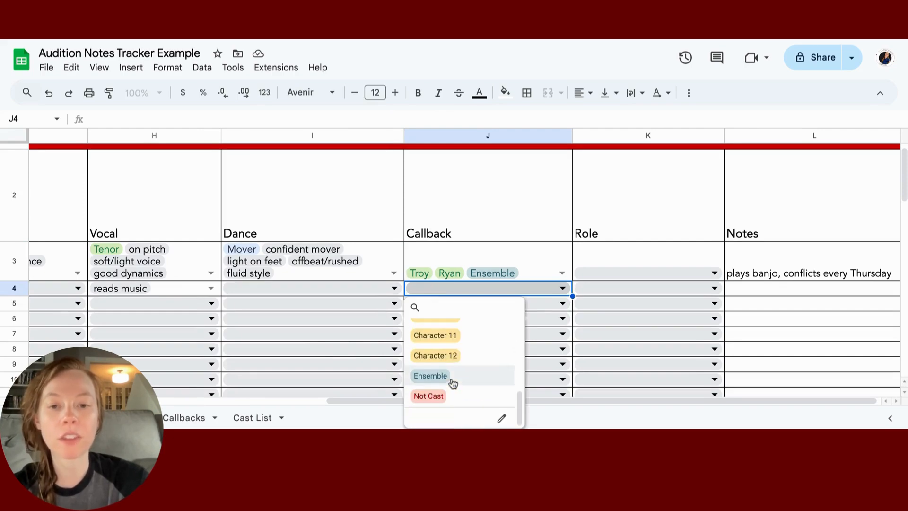
scroll(453, 384, up, 10)
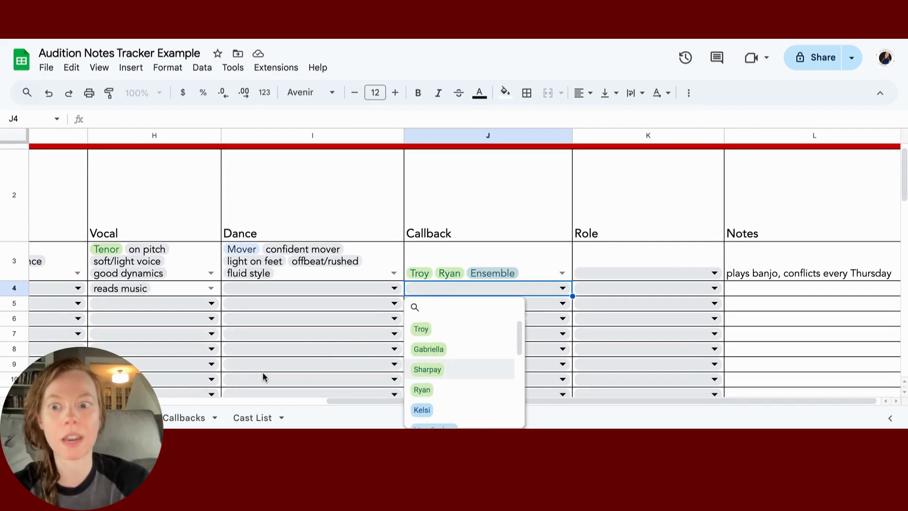
click(191, 419)
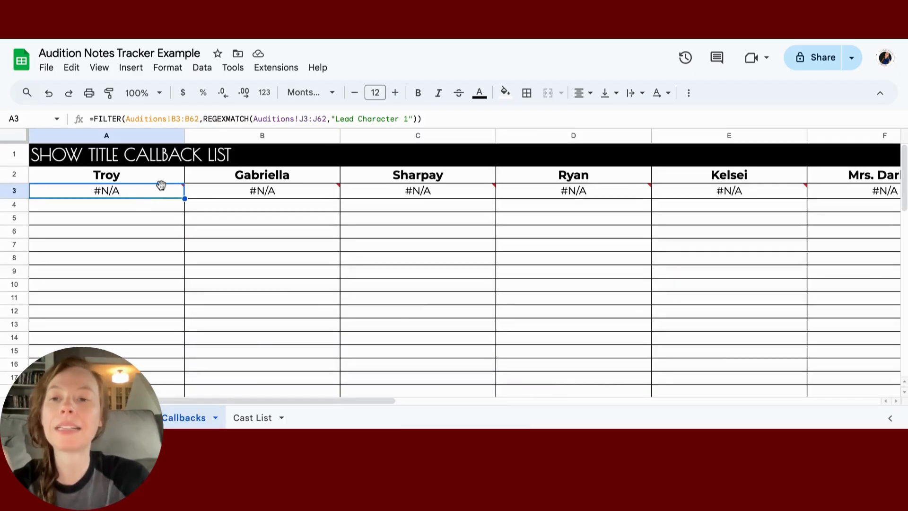
Step: Replace "Lead Character 1" with "Troy" in A3's FILTER formula
mouse_move(160, 193)
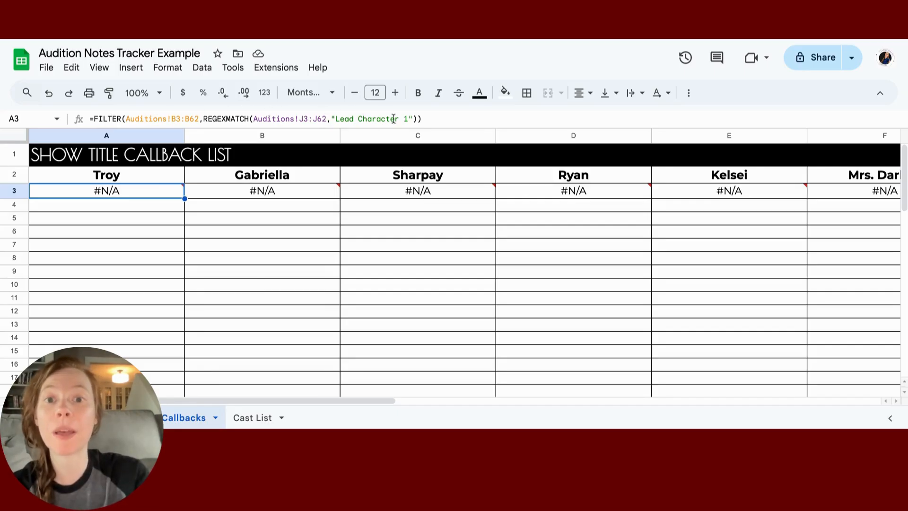
drag(409, 121, 340, 122)
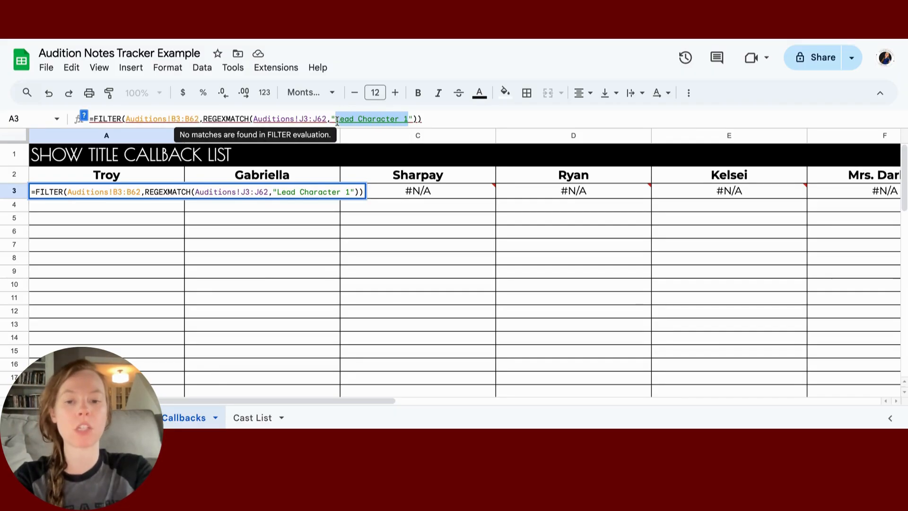
text(Troy)
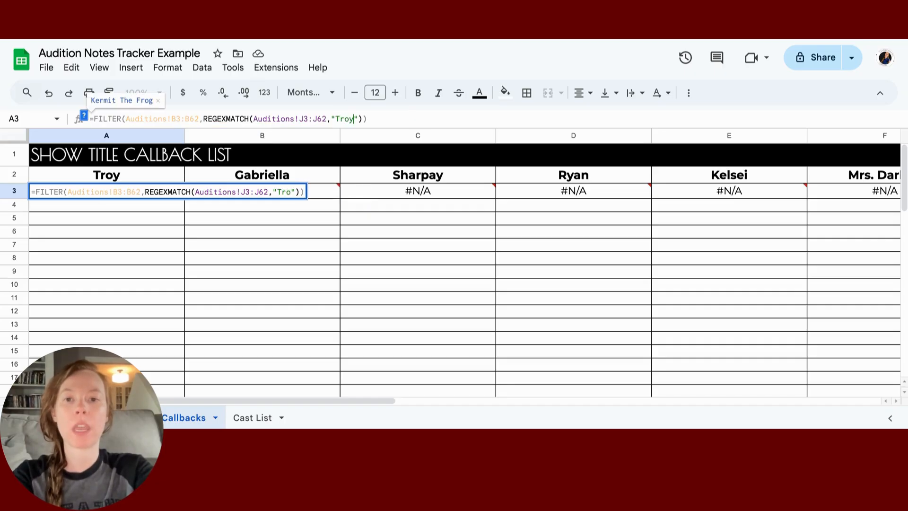
key(Return)
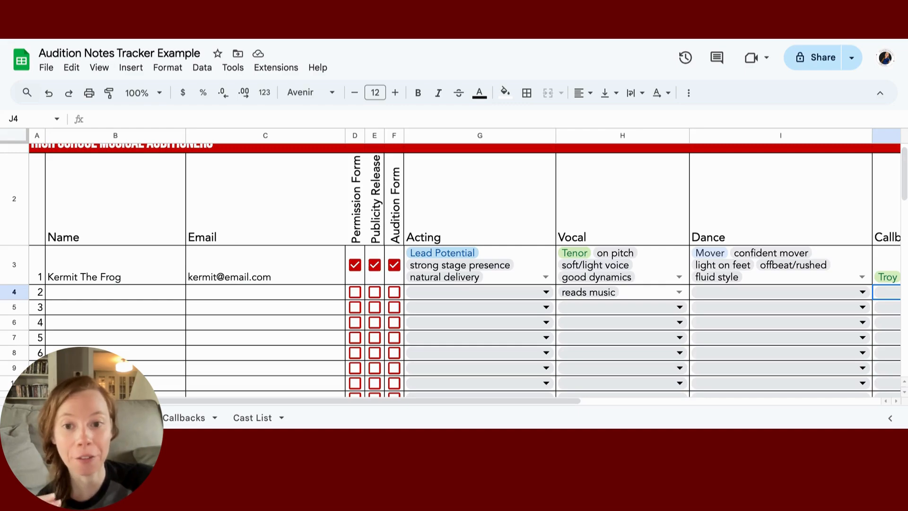
Step: Enter 'Miss Piggy' as the second auditioner's name
click(116, 291)
text(Miss P)
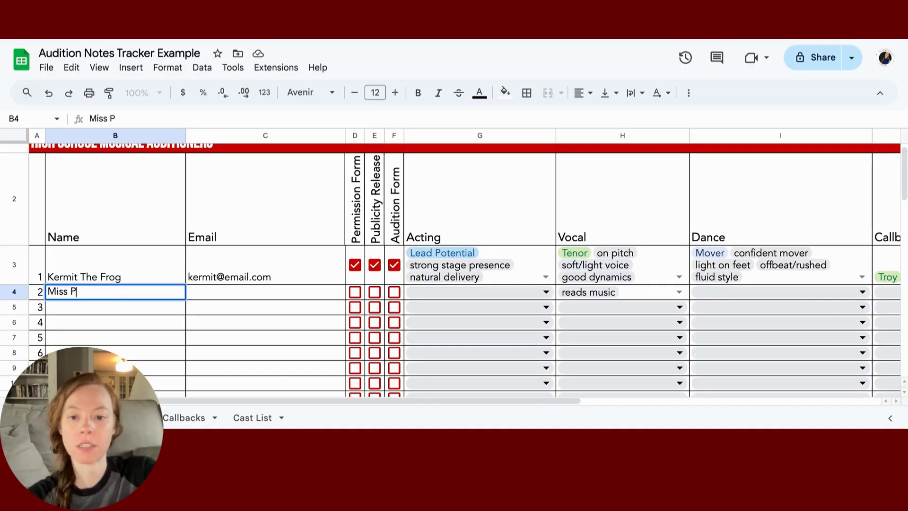
text(iggy)
click(217, 295)
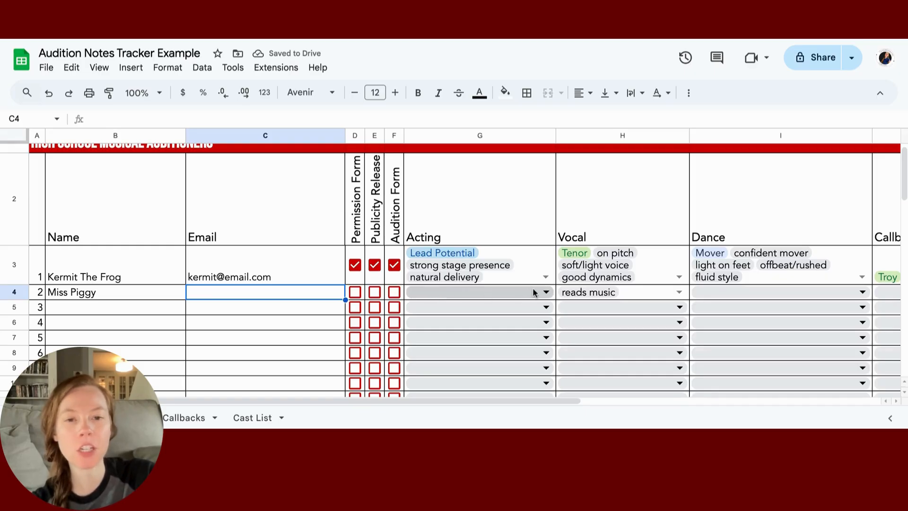
Step: Check Gabriella, Sharpay and Ensemble in J4's callback dropdown, then return to Callbacks
scroll(533, 292, right, 6)
scroll(533, 289, right, 1)
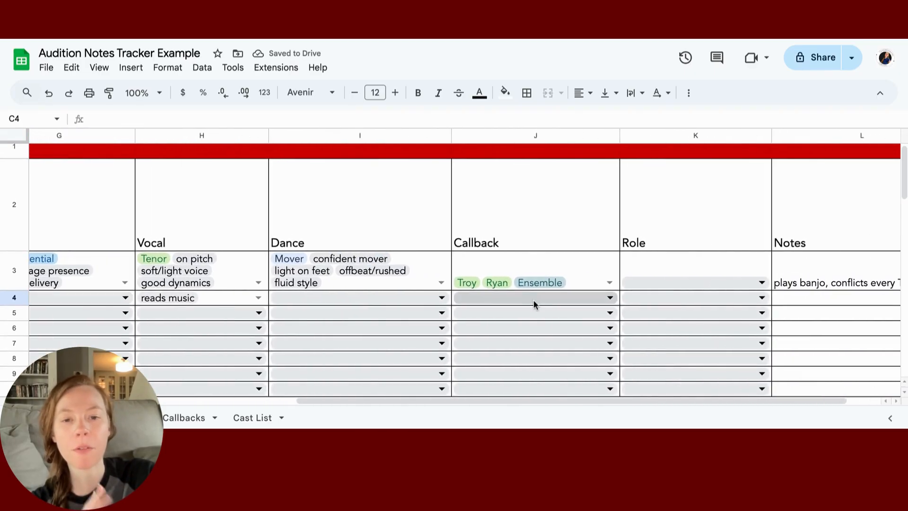
click(534, 300)
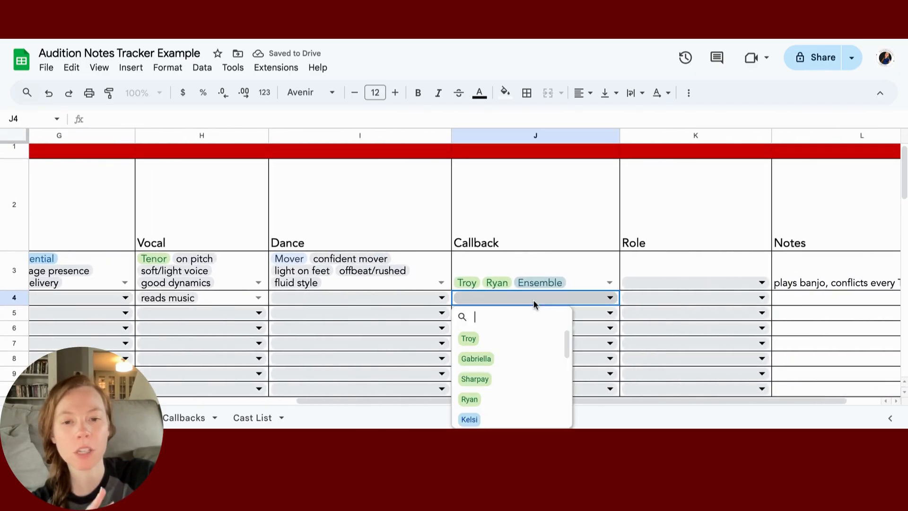
click(529, 357)
click(527, 378)
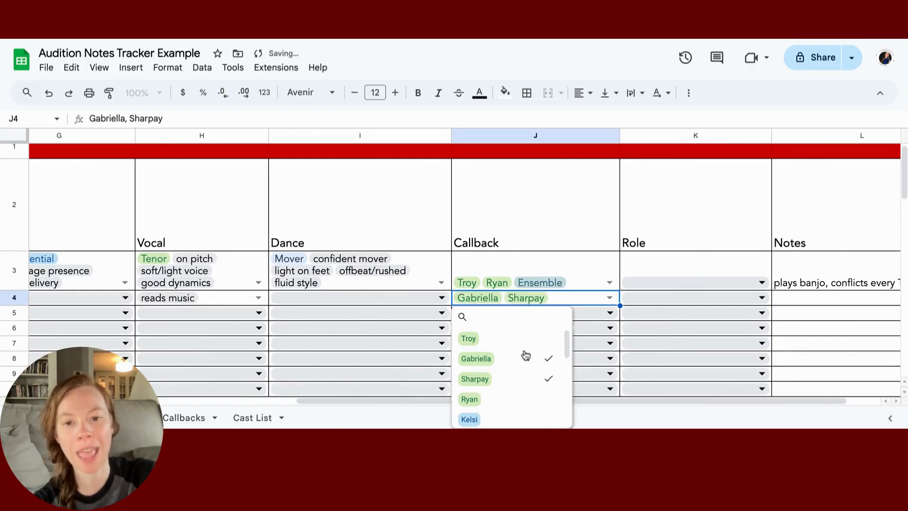
scroll(521, 350, down, 5)
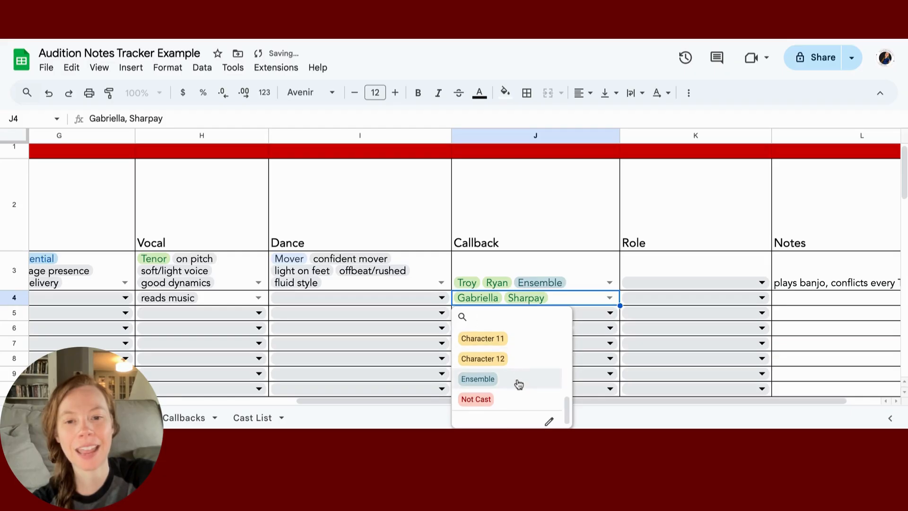
click(518, 379)
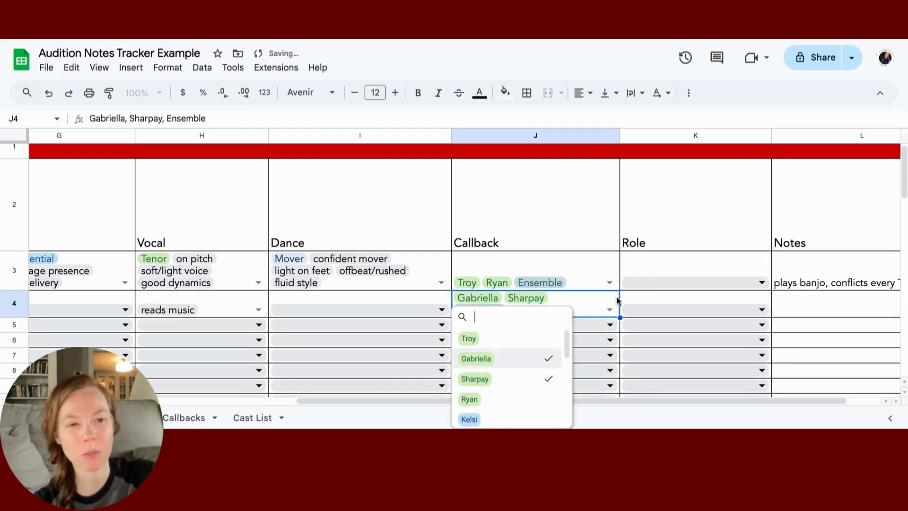
click(184, 417)
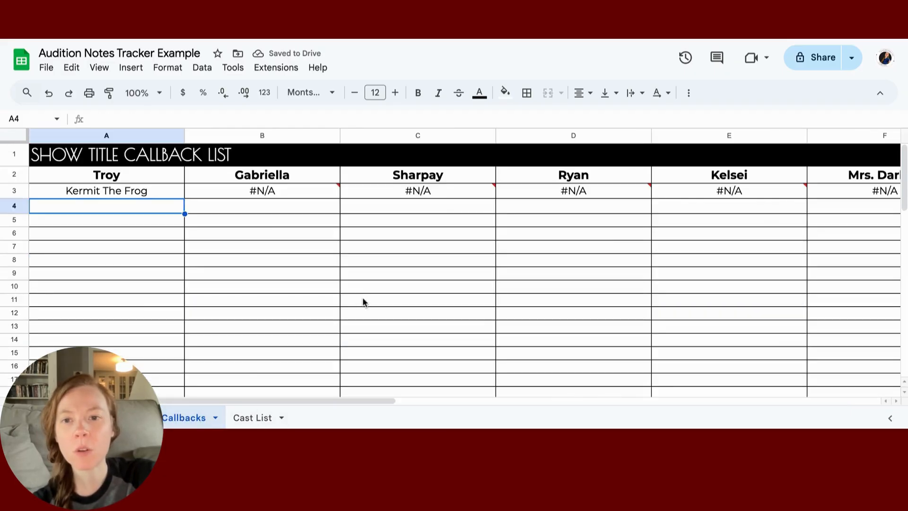
Step: Change B3's FILTER formula to match 'Gabriella' instead of 'Lead Character 2'
click(294, 190)
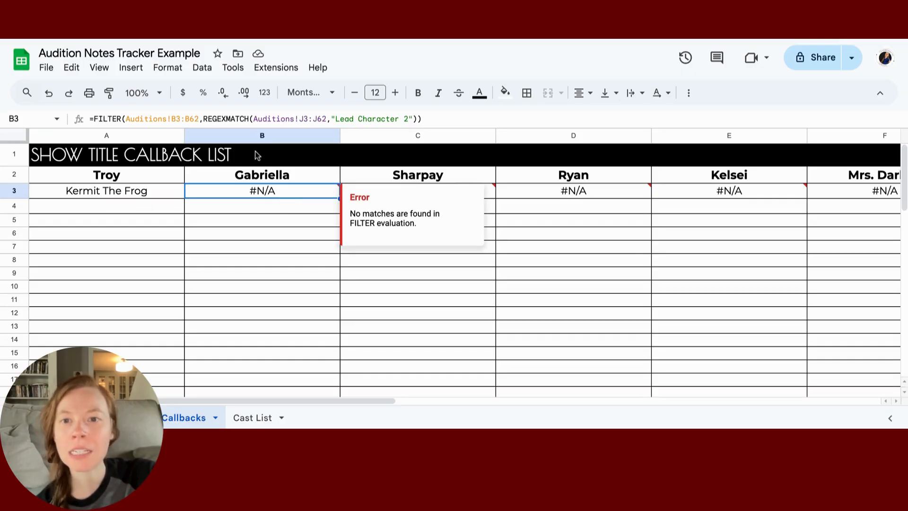
click(407, 118)
drag(408, 119, 335, 121)
text(Gabriella)
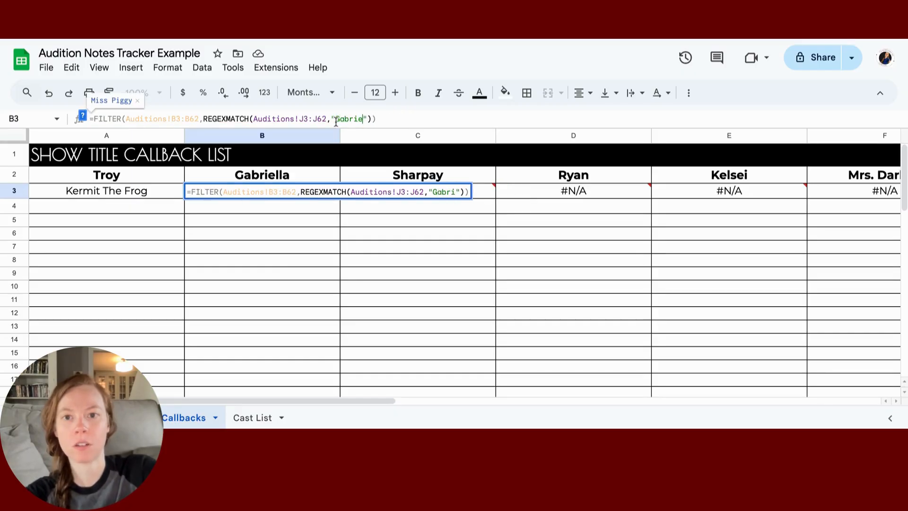
key(Return)
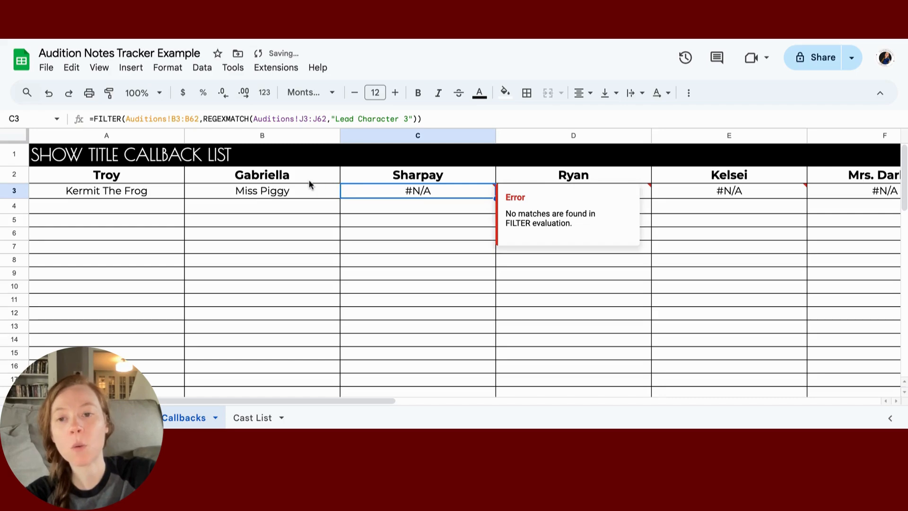
Step: Add Troy to the second auditioner's callbacks in J4
click(311, 181)
click(164, 176)
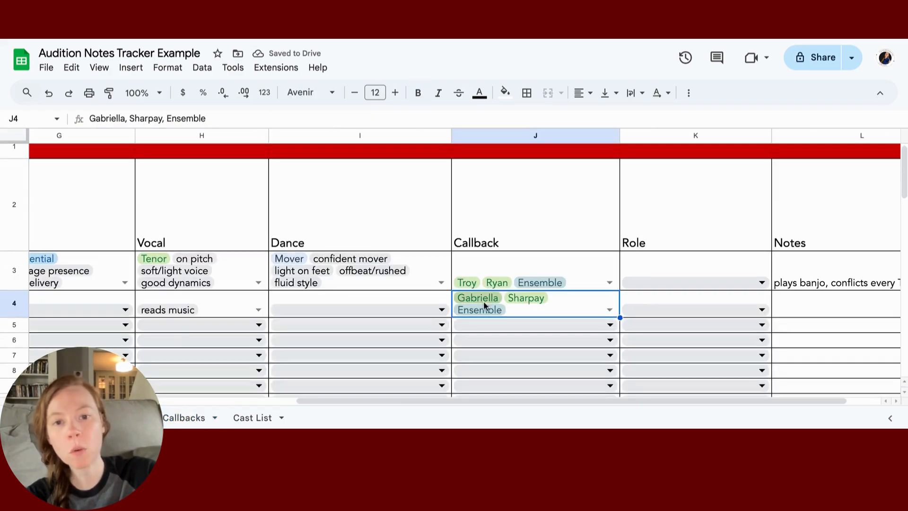
click(610, 309)
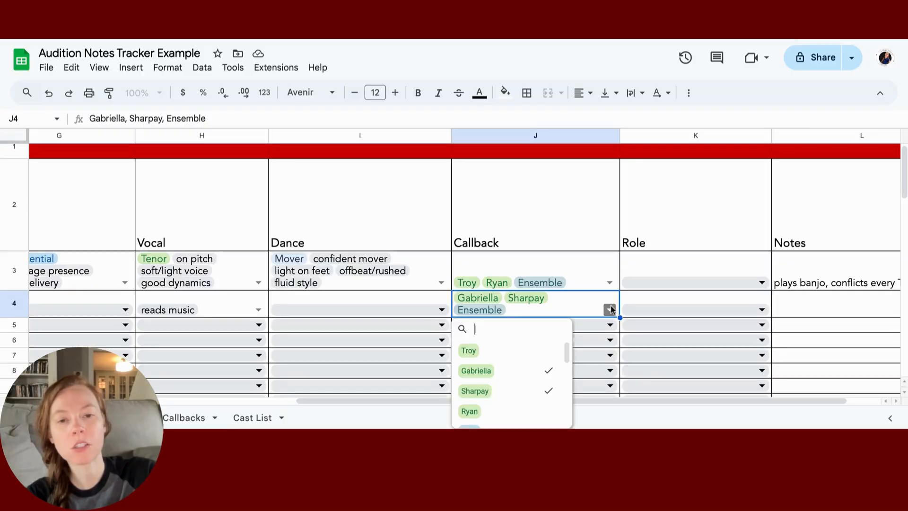
click(519, 355)
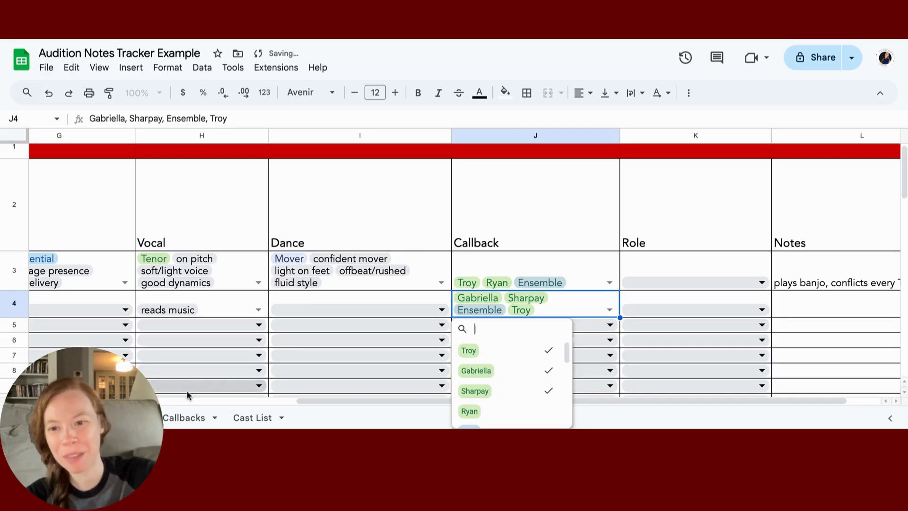
click(183, 417)
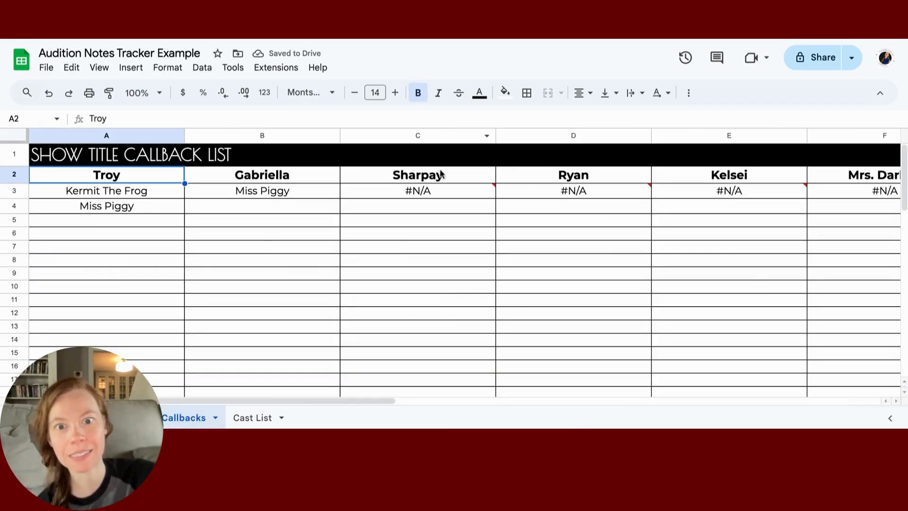
Step: Change C3's FILTER formula to match 'Sharpay' instead of 'Lead Character 3'
click(432, 192)
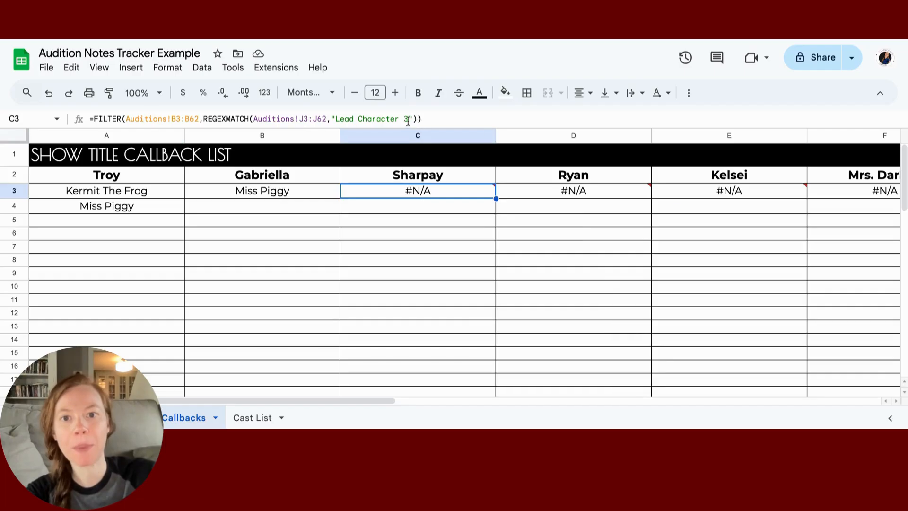
drag(407, 121, 336, 121)
key(BackSpace)
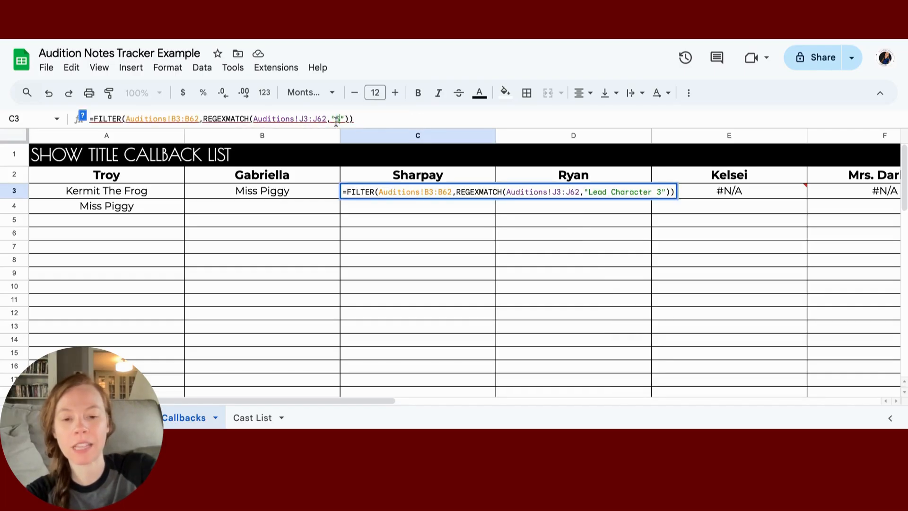
text(Sharpay)
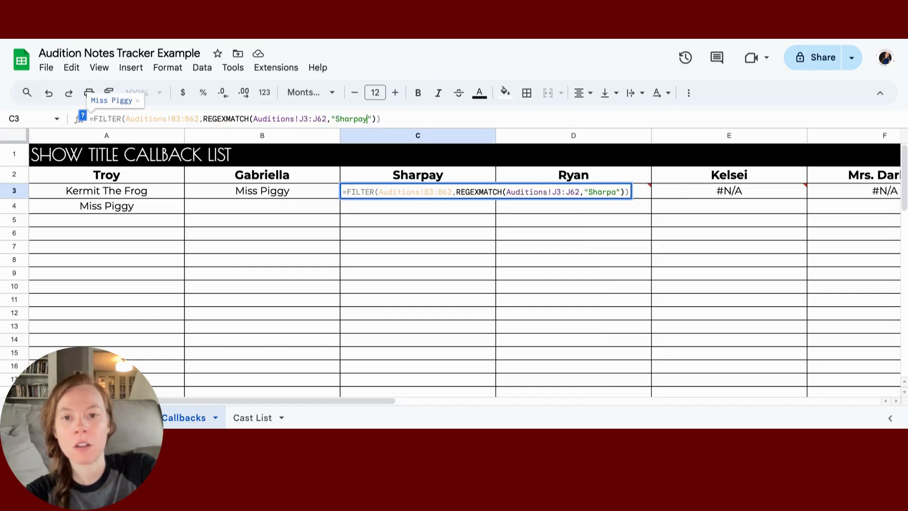
key(Tab)
scroll(562, 259, right, 10)
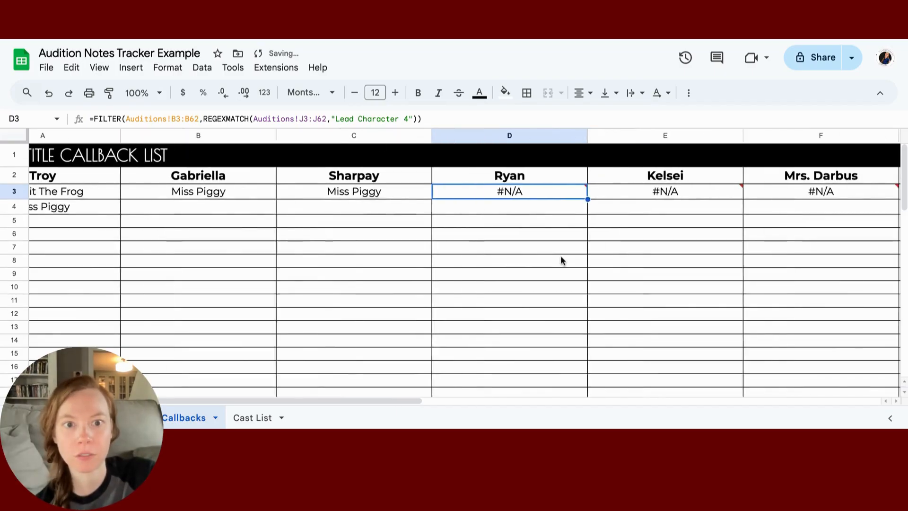
scroll(562, 260, right, 10)
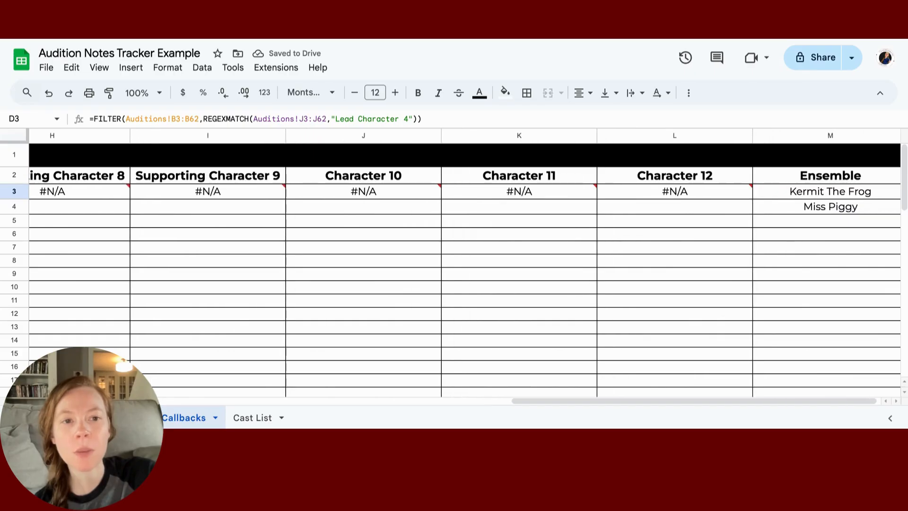
Step: Check the Ensemble column's formula and entries, then select the whole column M
click(803, 191)
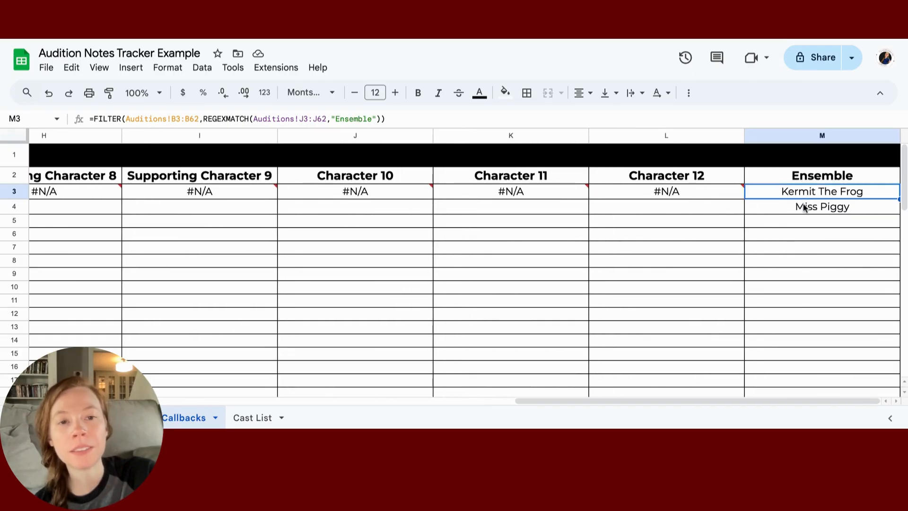
click(805, 208)
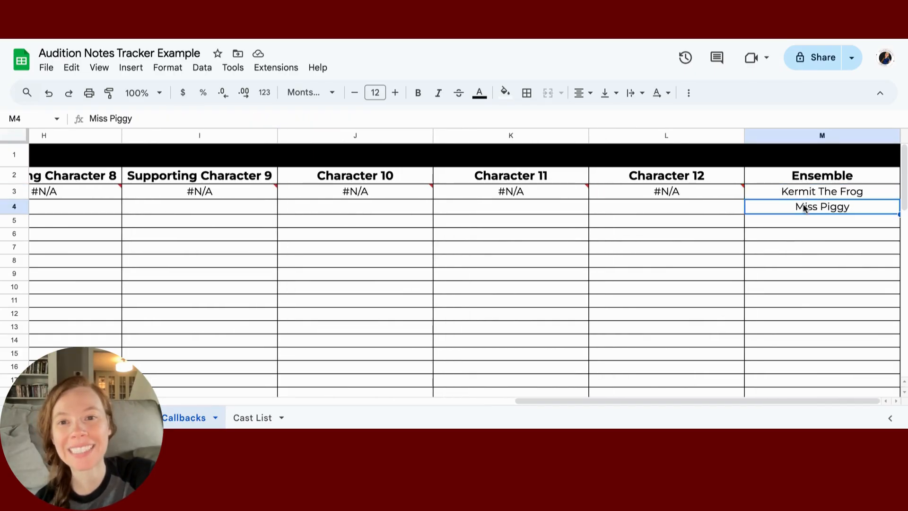
click(802, 192)
click(802, 176)
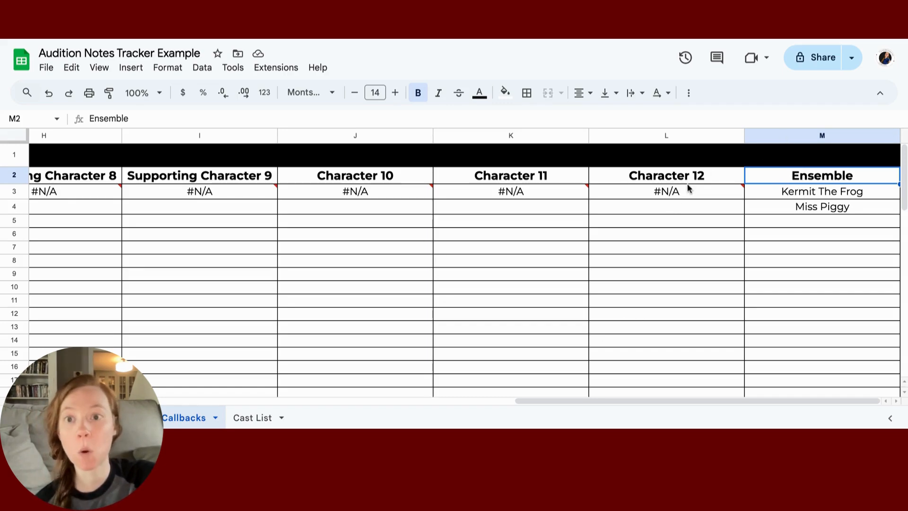
click(796, 132)
Step: Insert one blank column to the left of the Ensemble column
right_click(798, 136)
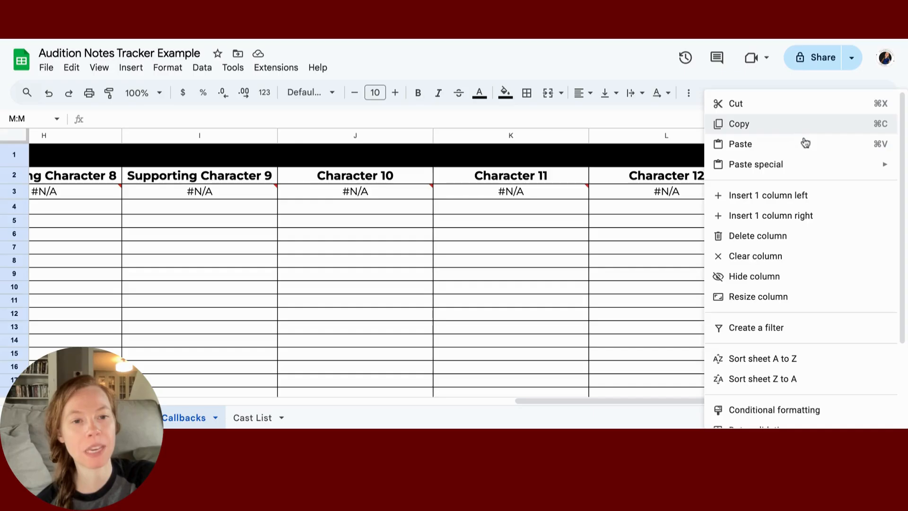
click(789, 205)
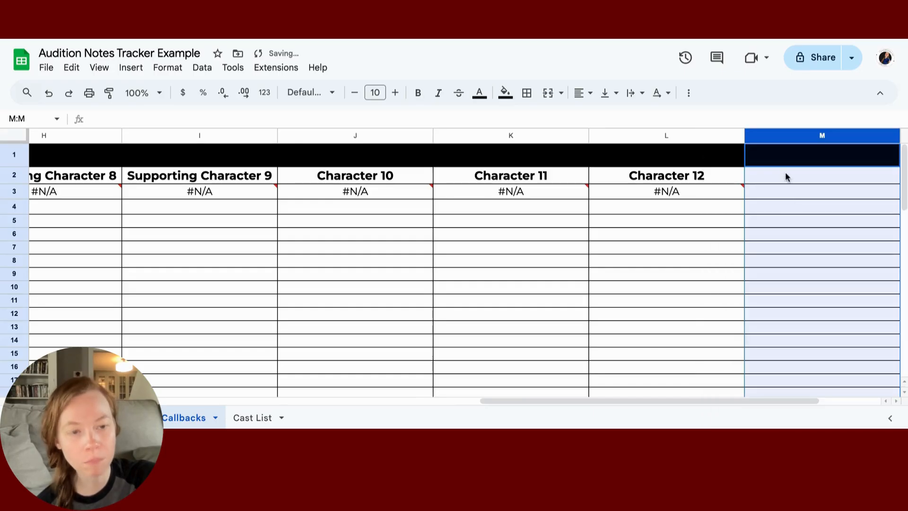
scroll(785, 172, right, 3)
click(639, 175)
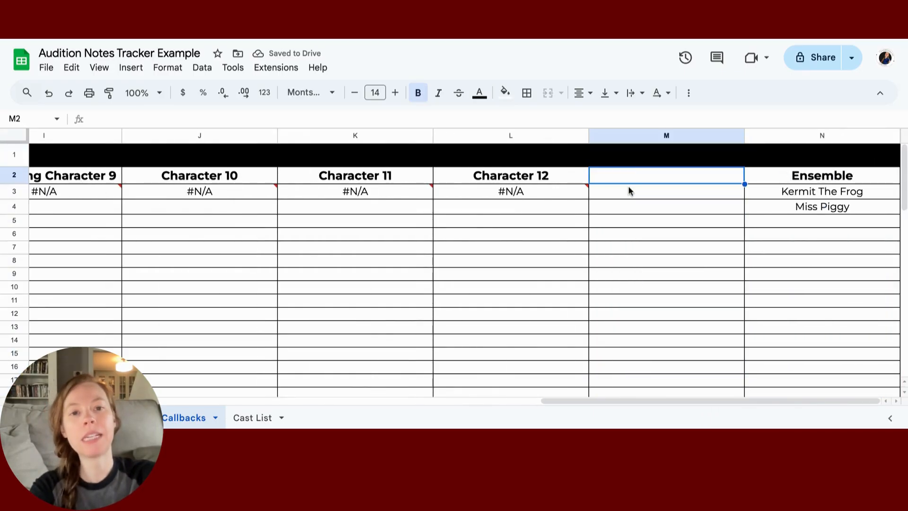
Step: Copy the Character 12 FILTER formula from L3 into the new M3
click(548, 191)
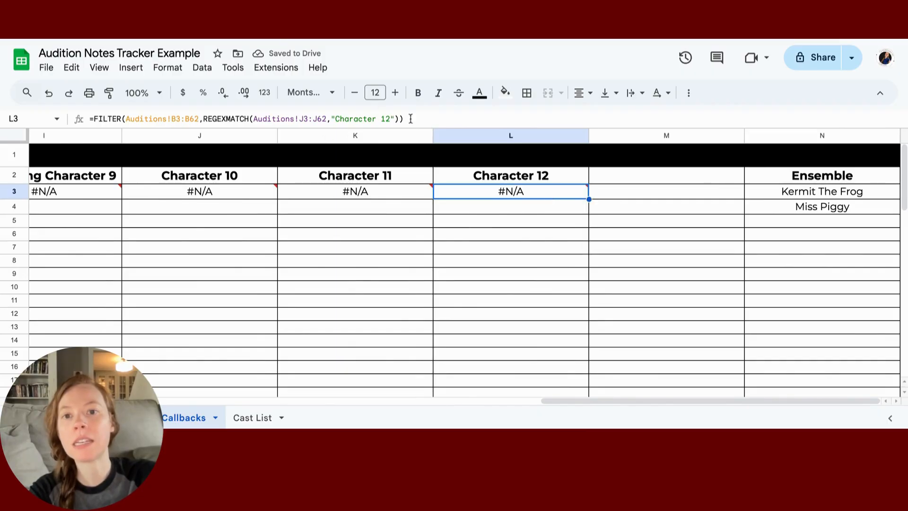
drag(411, 119, 87, 118)
key(ctrl+c)
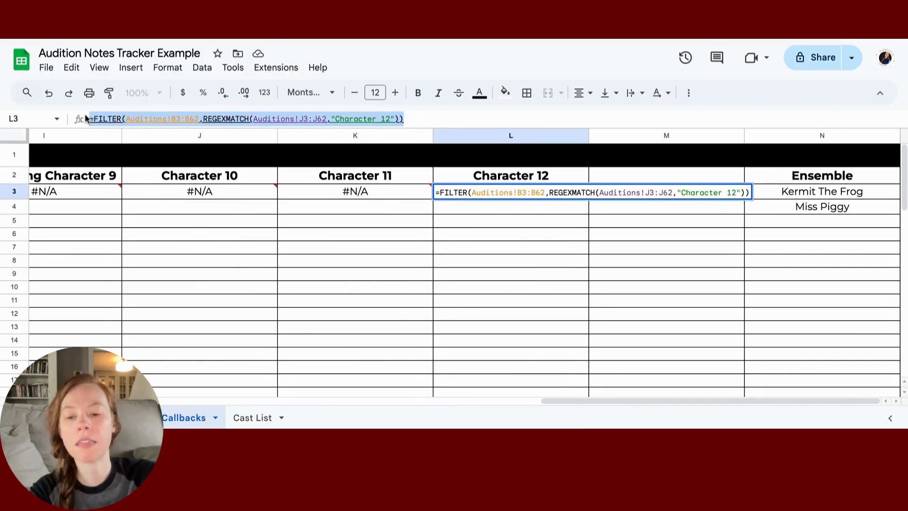
click(640, 194)
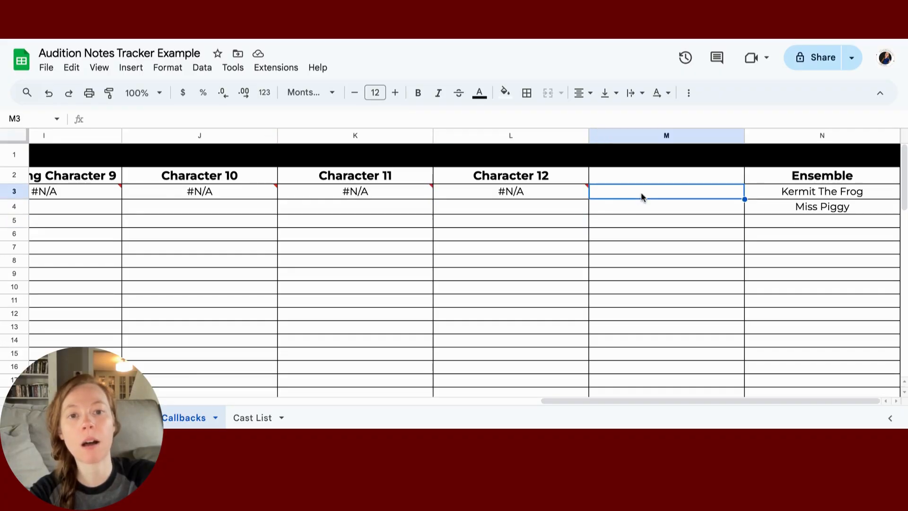
key(ctrl+v)
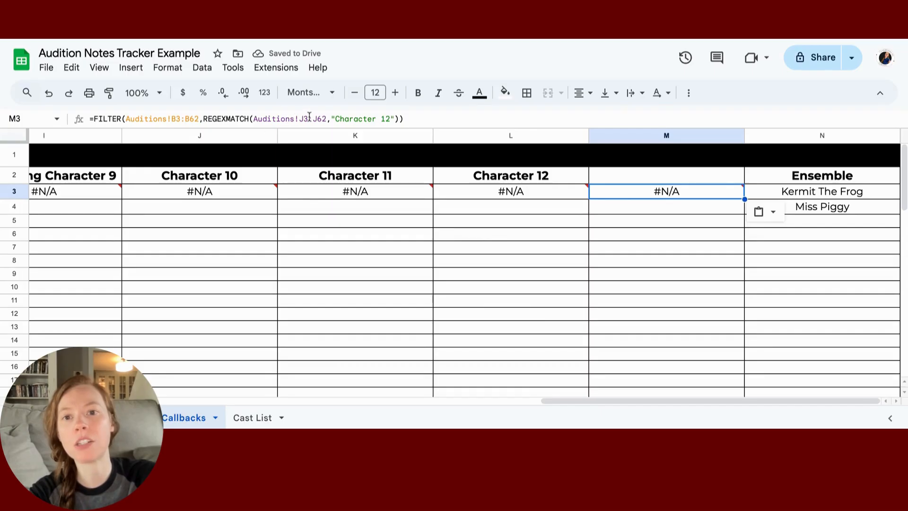
click(468, 193)
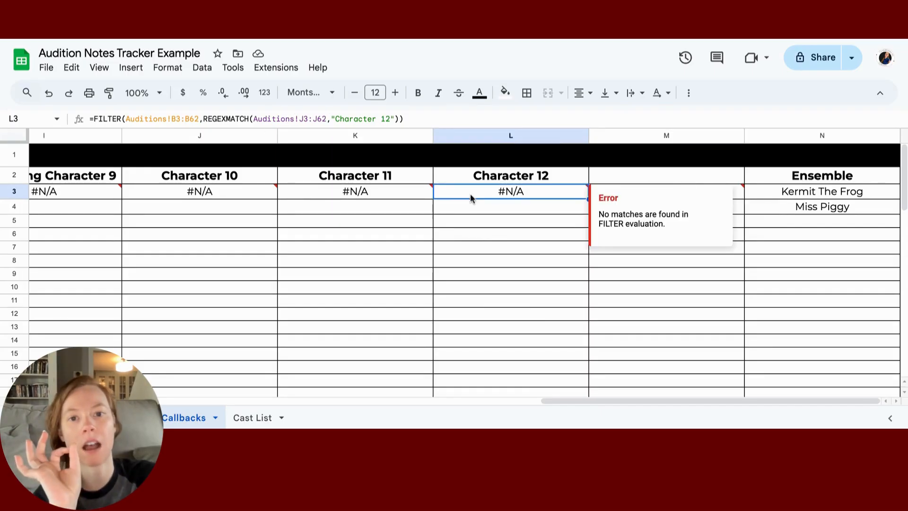
click(636, 194)
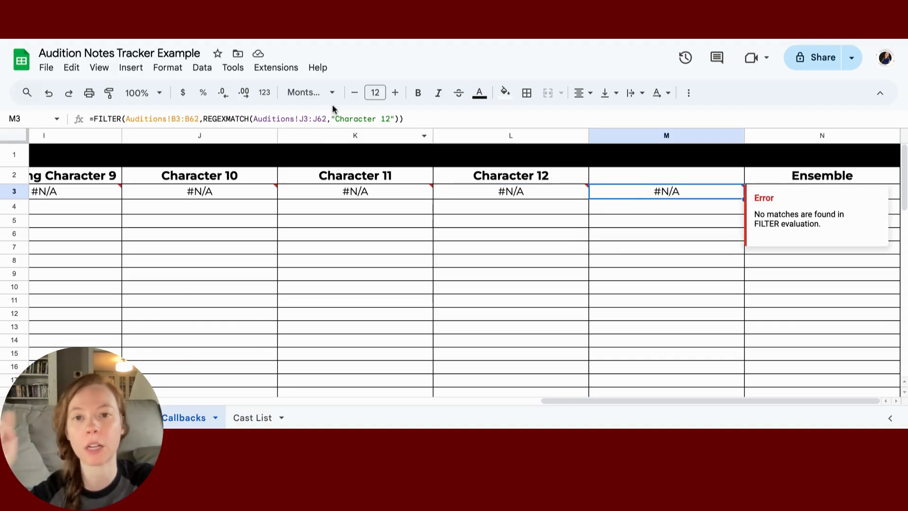
drag(391, 118, 337, 120)
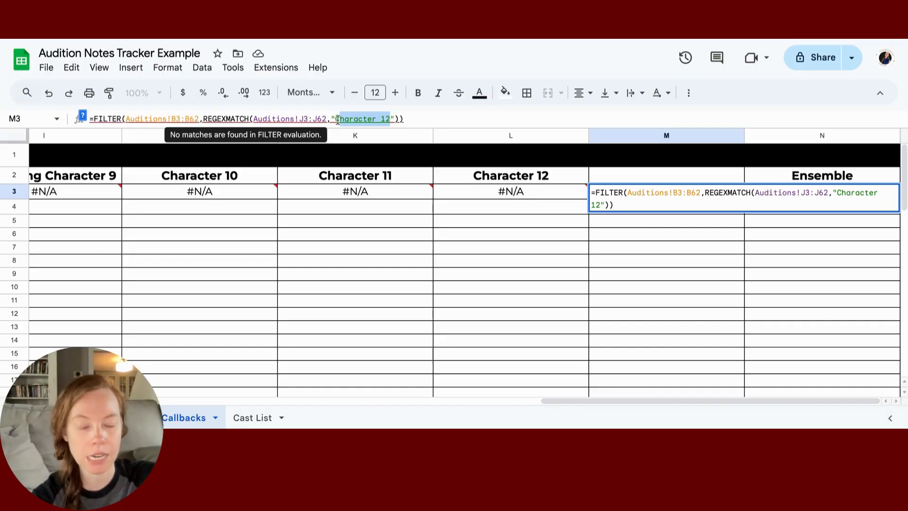
click(487, 243)
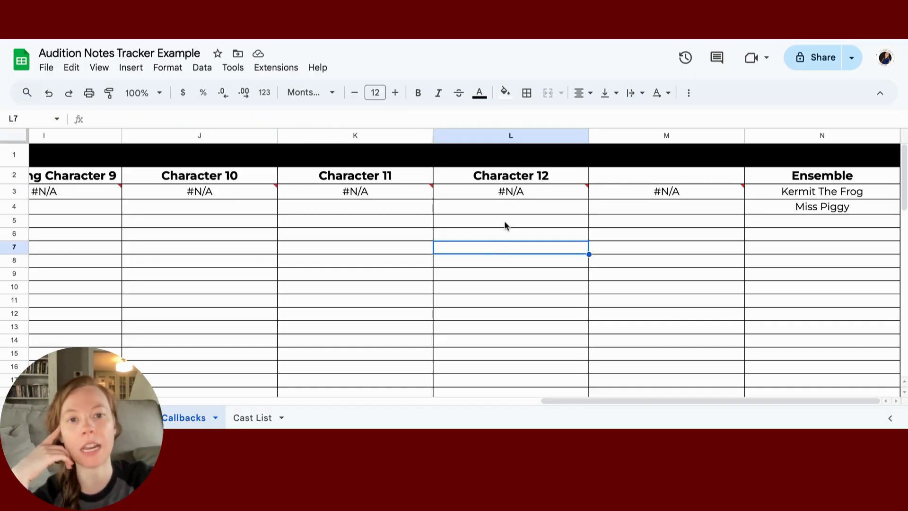
Step: Delete the added column M so Ensemble follows Character 12, and scroll back left
right_click(623, 137)
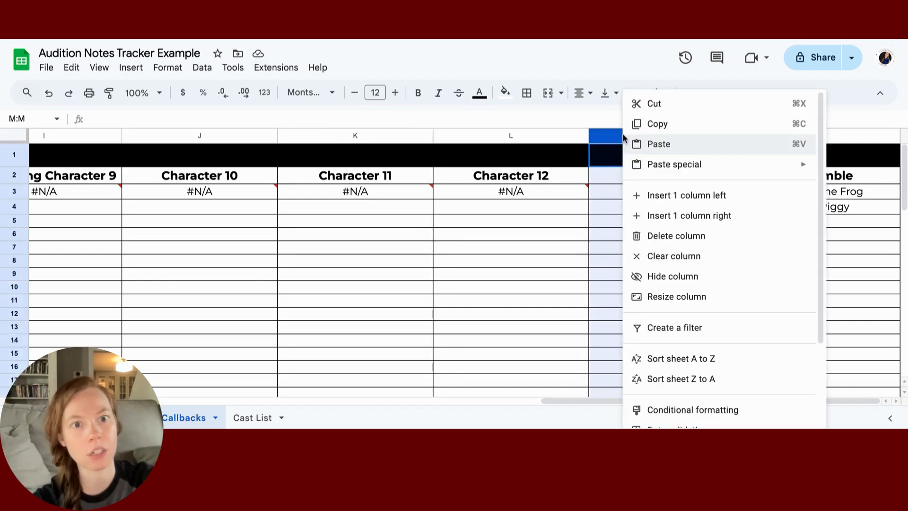
click(674, 238)
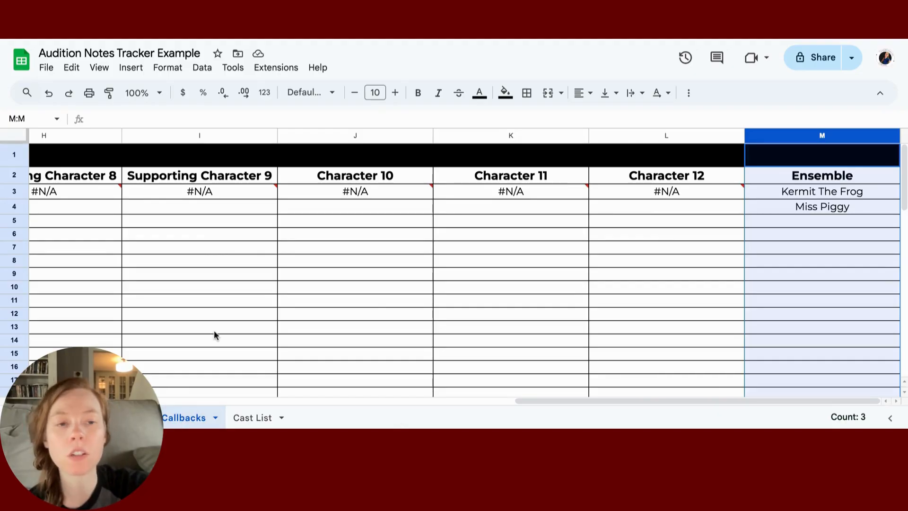
scroll(215, 333, left, 15)
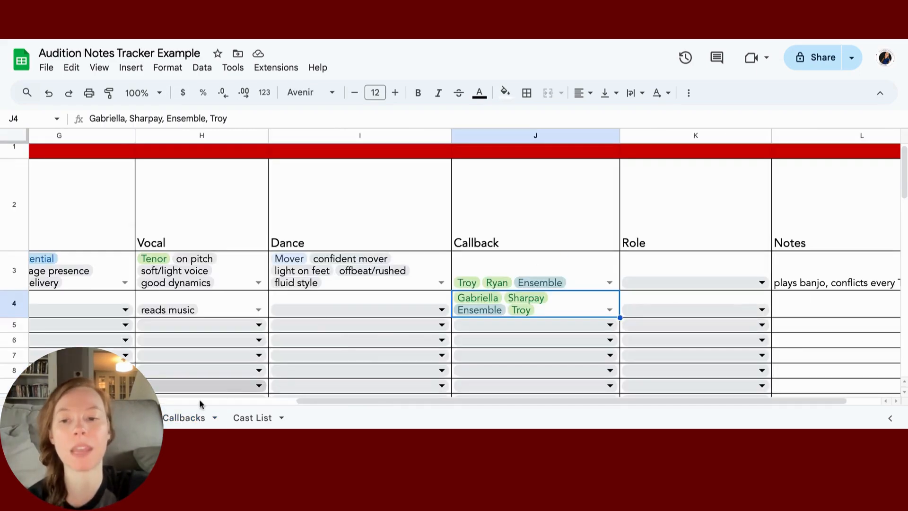
click(173, 420)
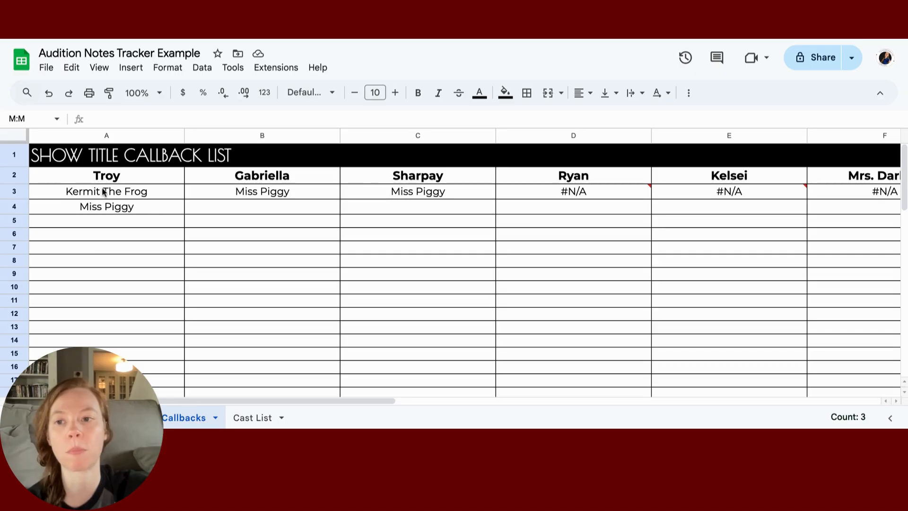
scroll(103, 191, right, 10)
scroll(102, 191, left, 10)
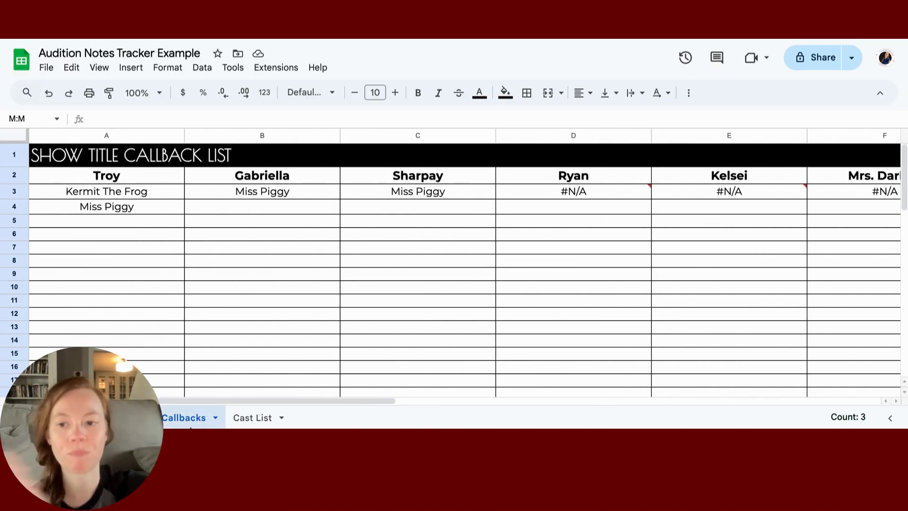
click(111, 417)
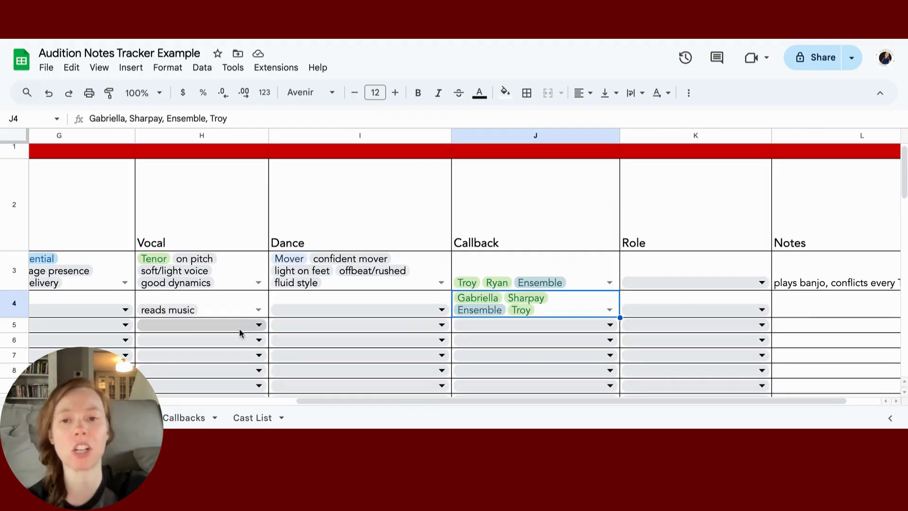
scroll(240, 333, left, 9)
scroll(241, 333, down, 15)
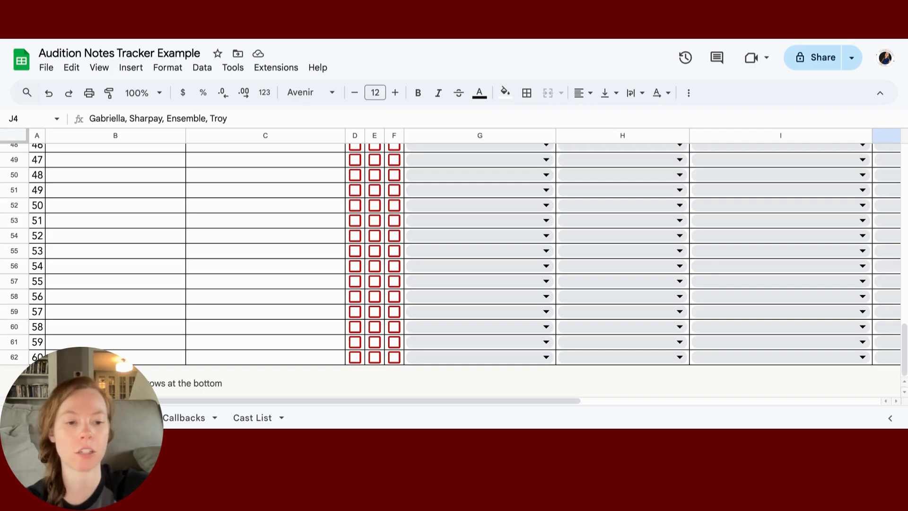
Step: Add 10 rows to the Auditions list and give rows 63–72 all borders
click(38, 383)
click(20, 231)
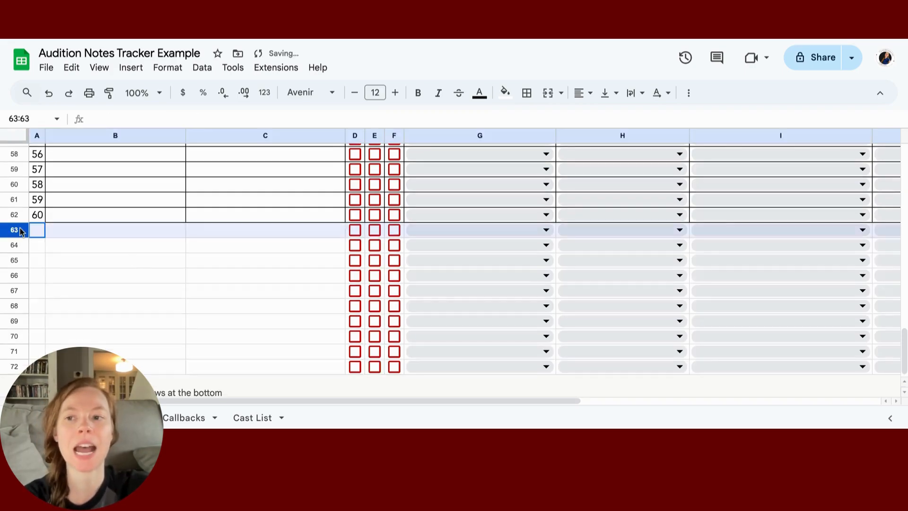
shift+click(20, 369)
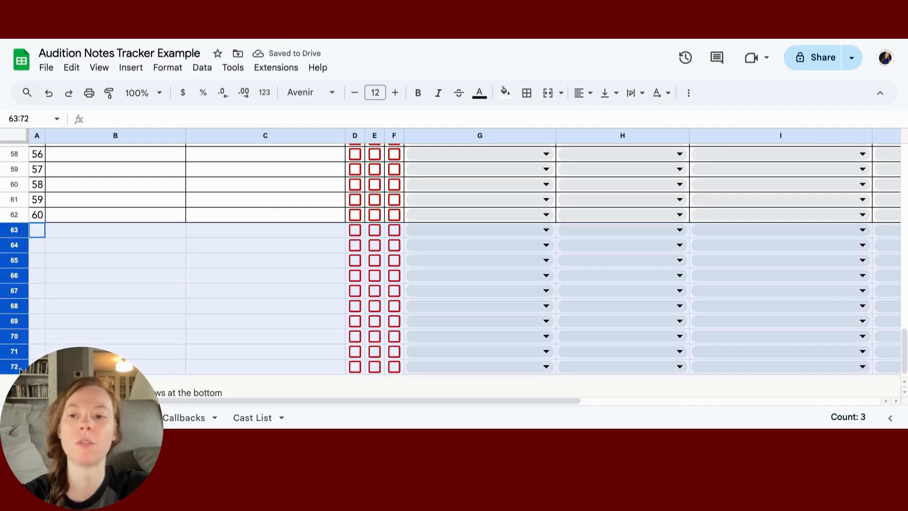
click(527, 93)
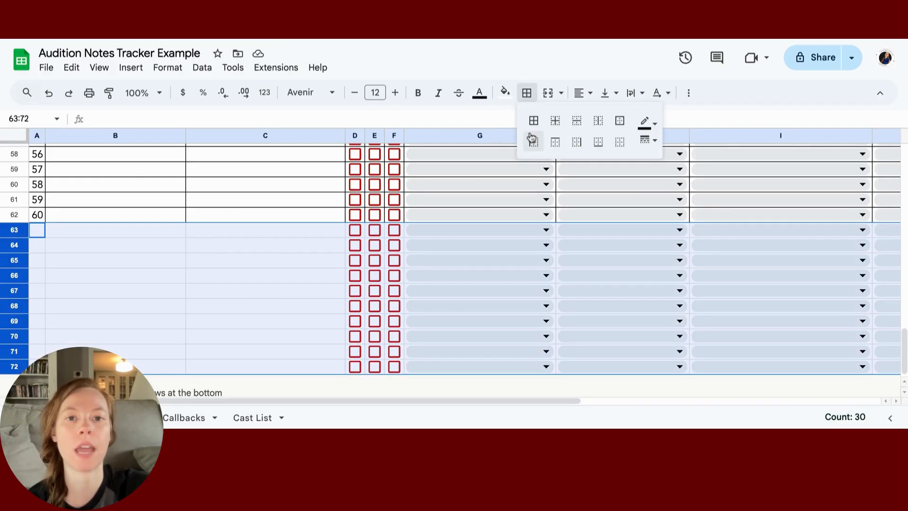
click(534, 121)
click(172, 287)
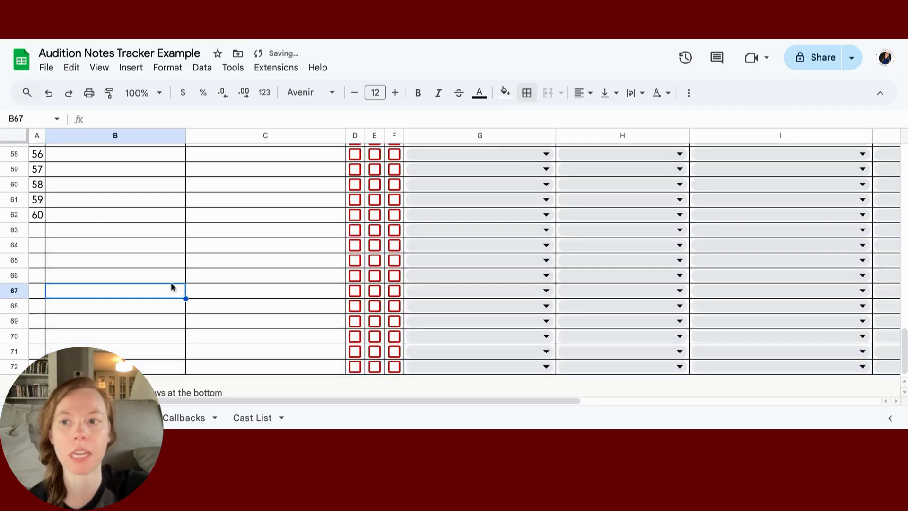
Step: Fill the auditioner numbering down through row 72
click(39, 184)
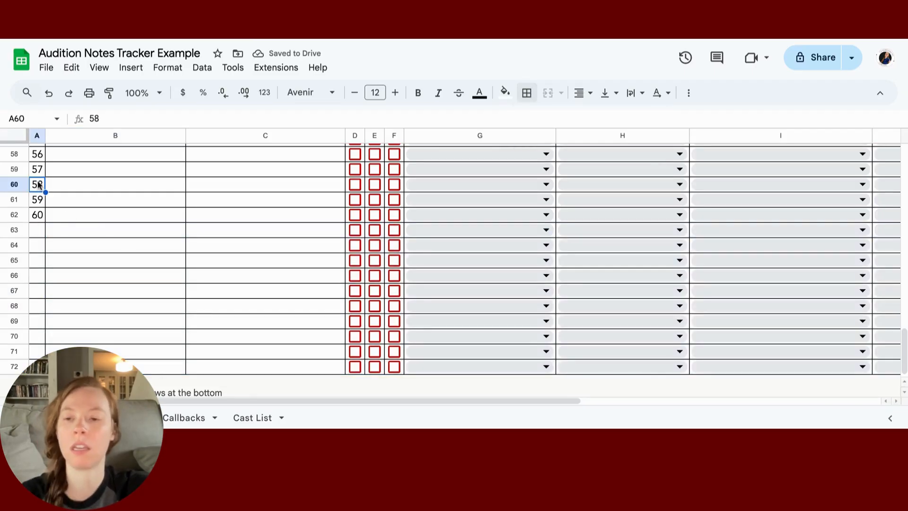
drag(38, 185, 57, 367)
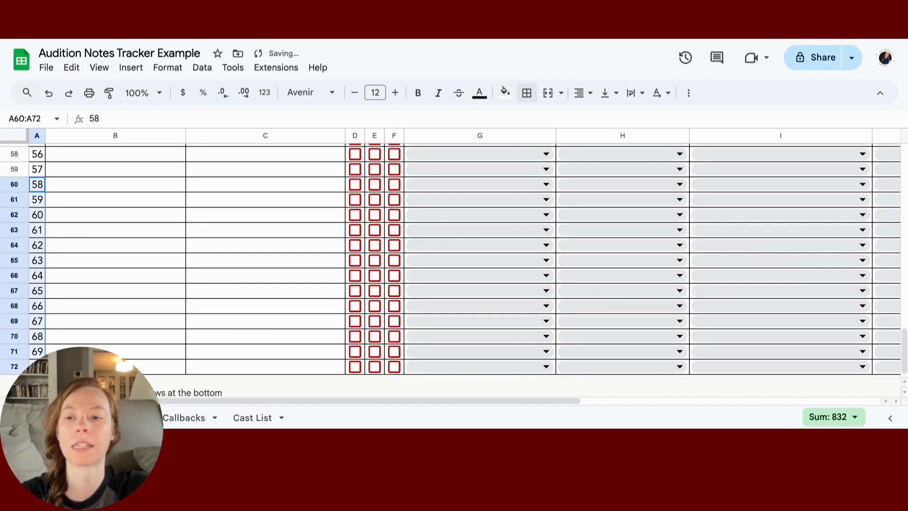
click(68, 247)
click(171, 418)
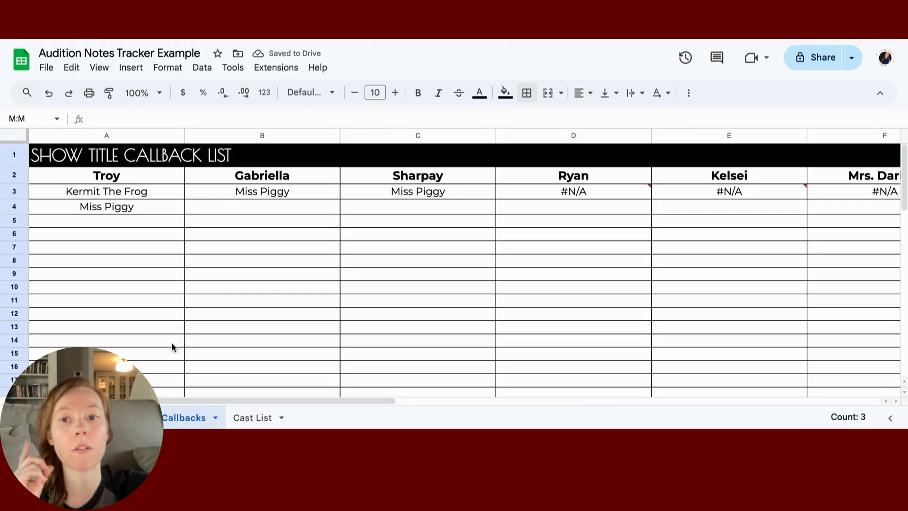
click(147, 188)
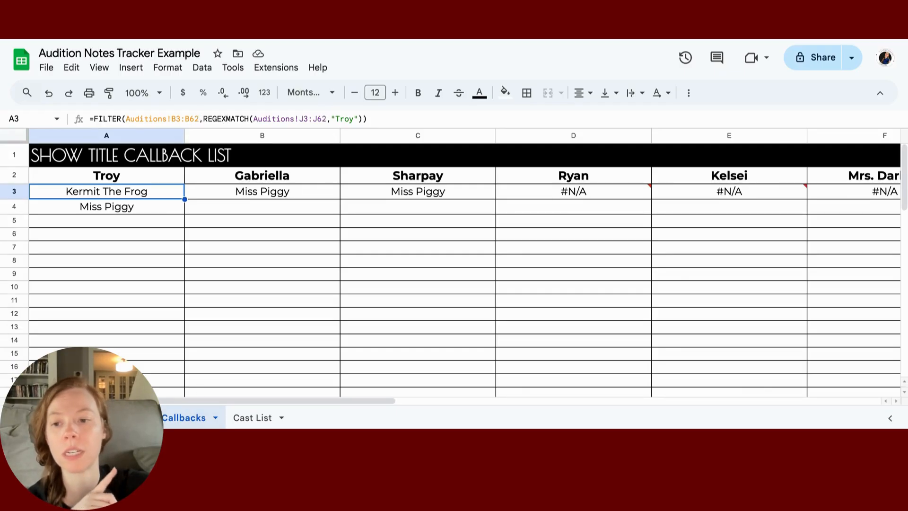
click(120, 418)
click(179, 418)
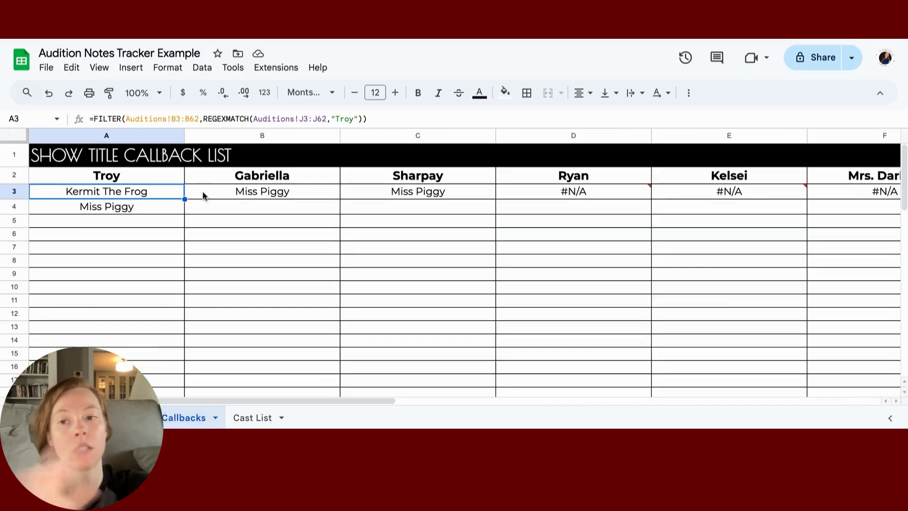
click(195, 120)
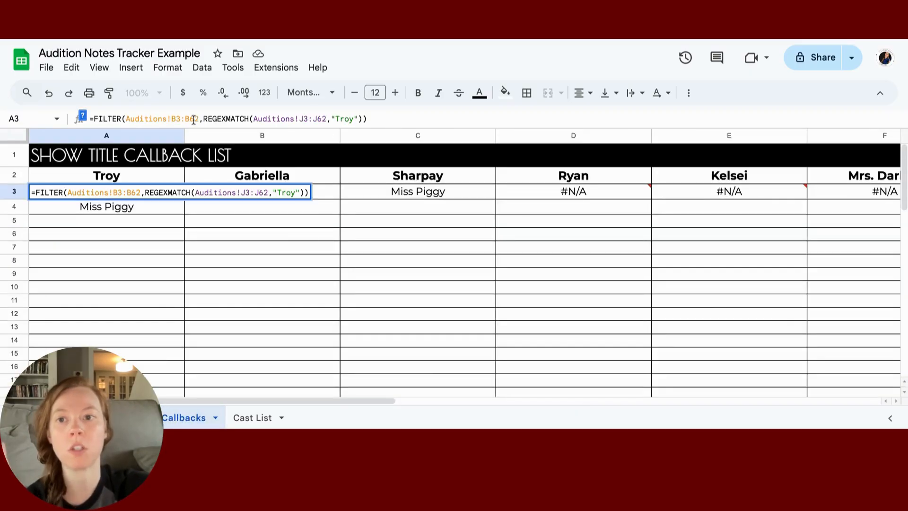
key(BackSpace)
text(7)
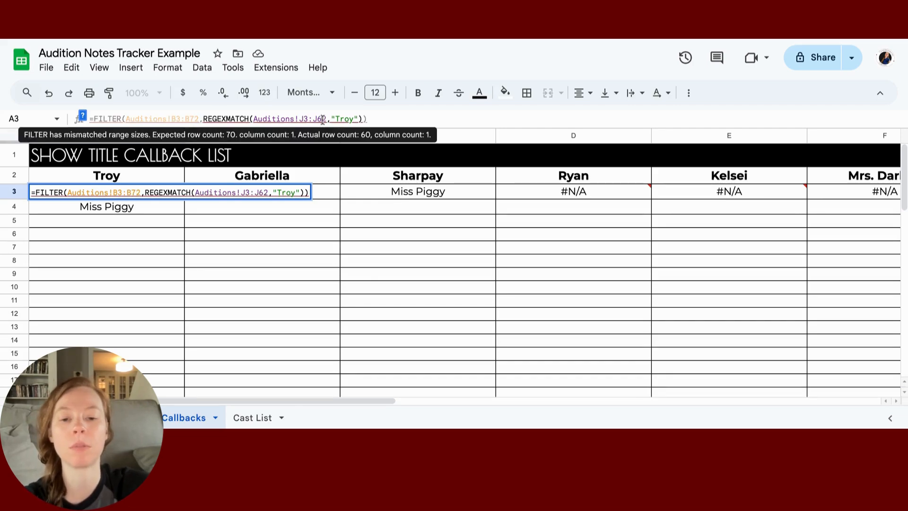
key(BackSpace)
text(6)
click(348, 198)
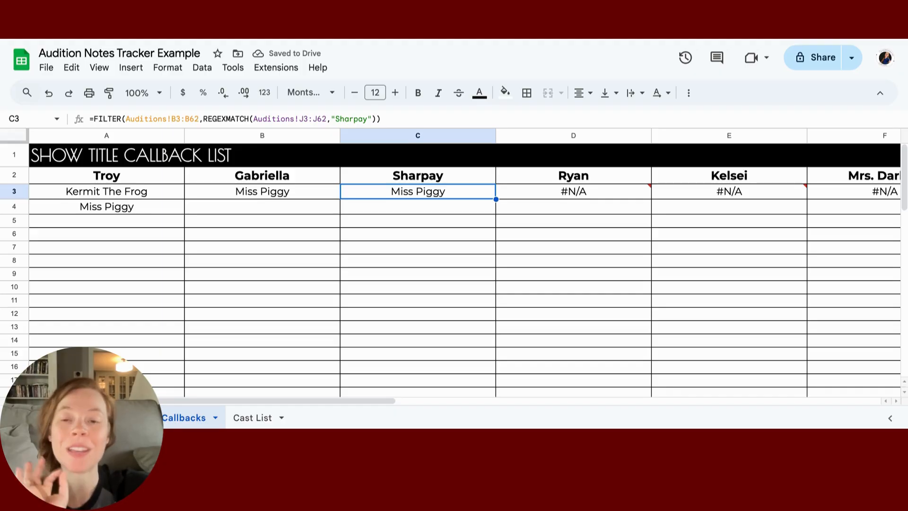
scroll(219, 240, right, 10)
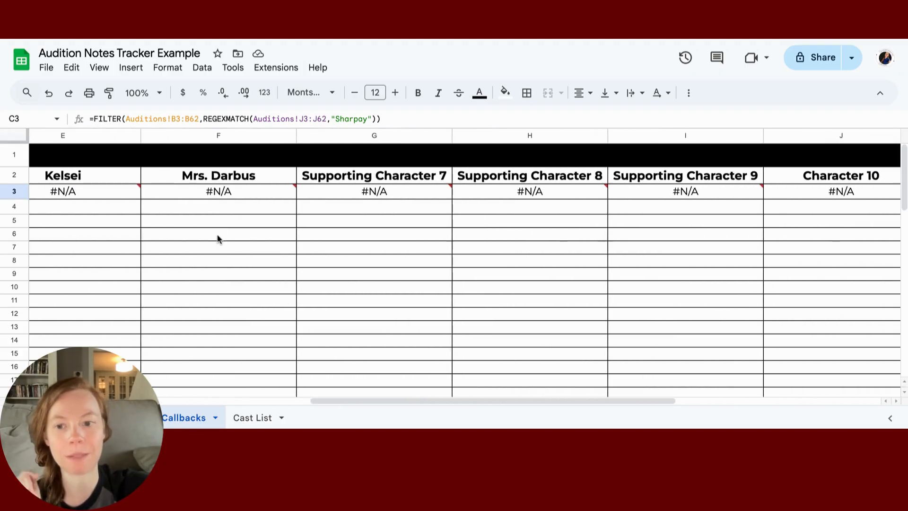
Step: Review the Cast List FILTER formulas from Lead Character 1 to Ensemble, all #N/A
click(250, 418)
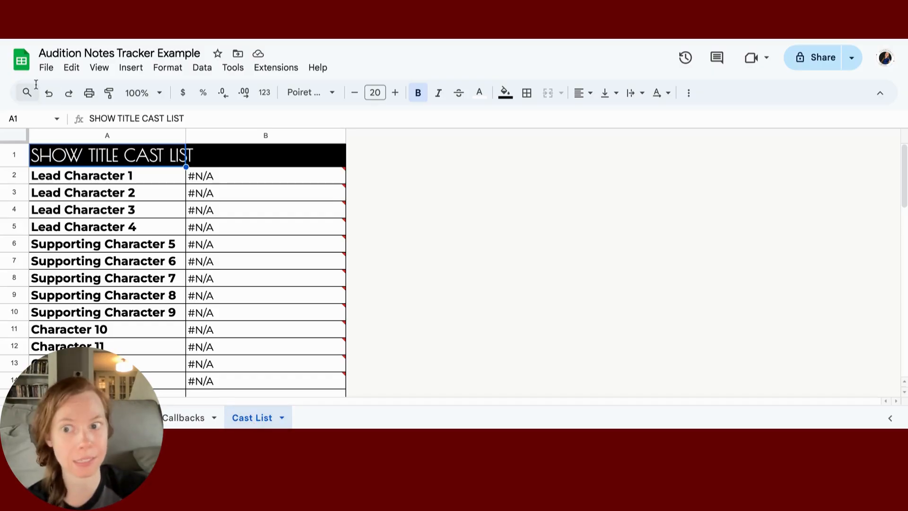
scroll(55, 215, down, 10)
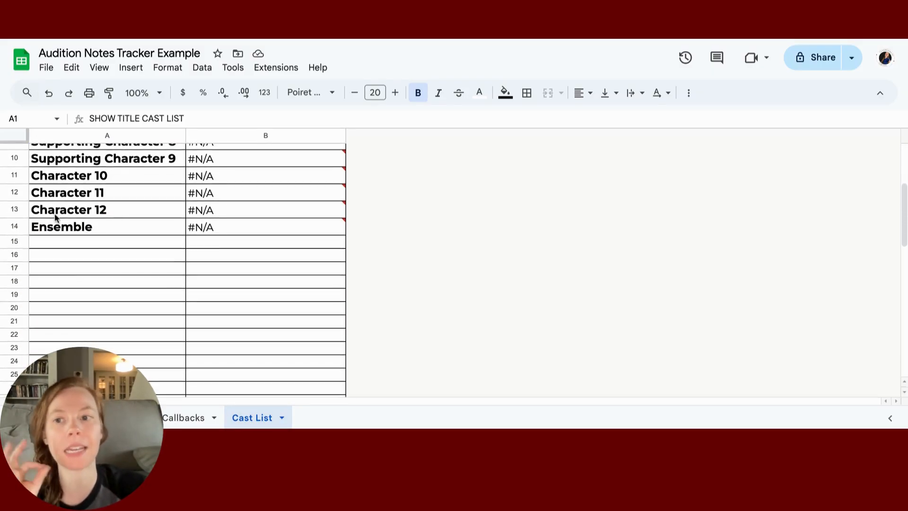
scroll(55, 215, down, 8)
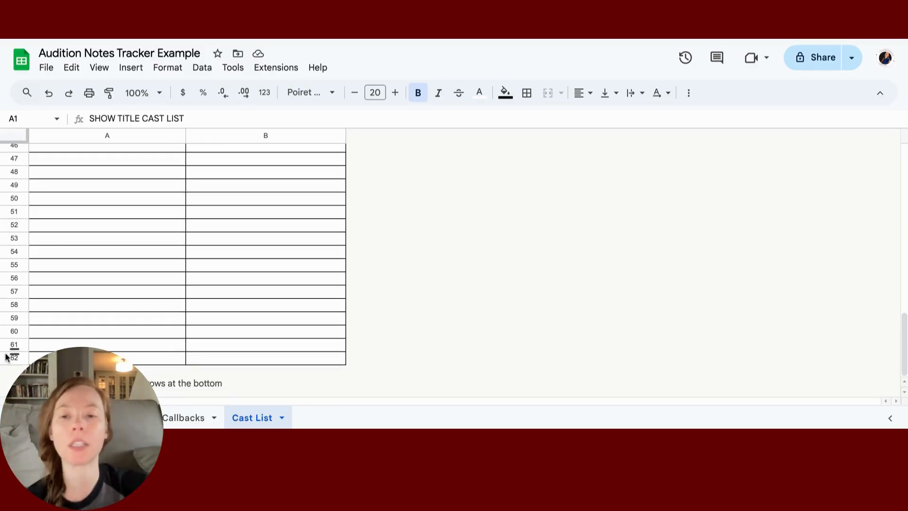
scroll(80, 227, up, 15)
scroll(81, 228, up, 2)
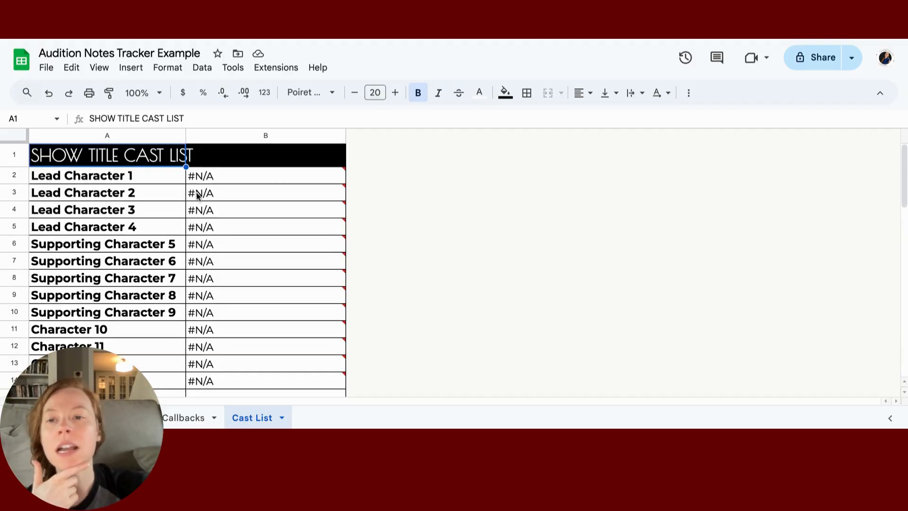
click(211, 178)
key(Down)
key(Down)
key(Down)
key(Down)
key(Down)
key(Down)
key(Down)
key(Down)
key(Down)
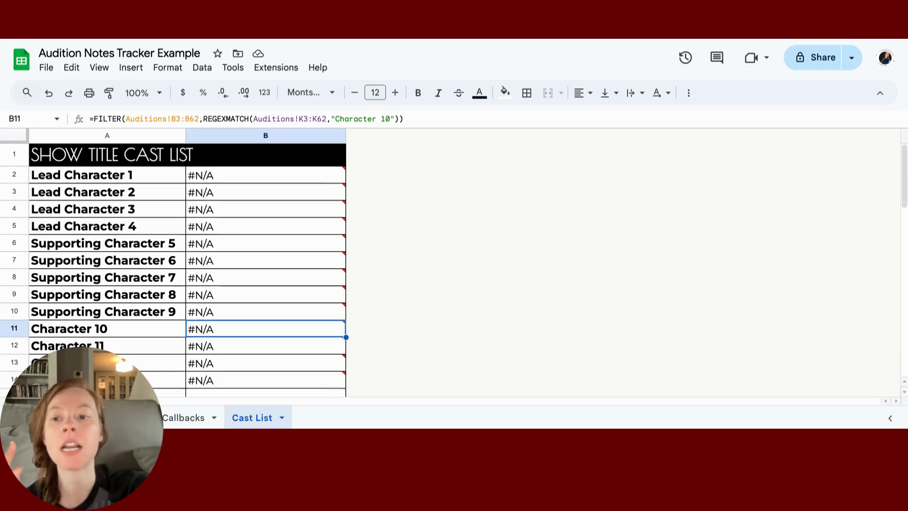
scroll(195, 241, down, 1)
click(215, 326)
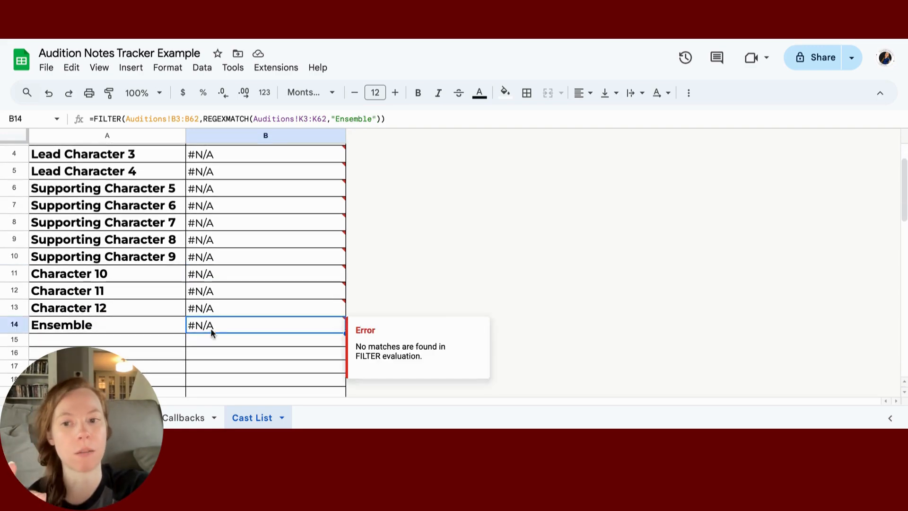
Step: On the Auditions sheet, open the first auditioner's Role dropdown in K3
click(119, 418)
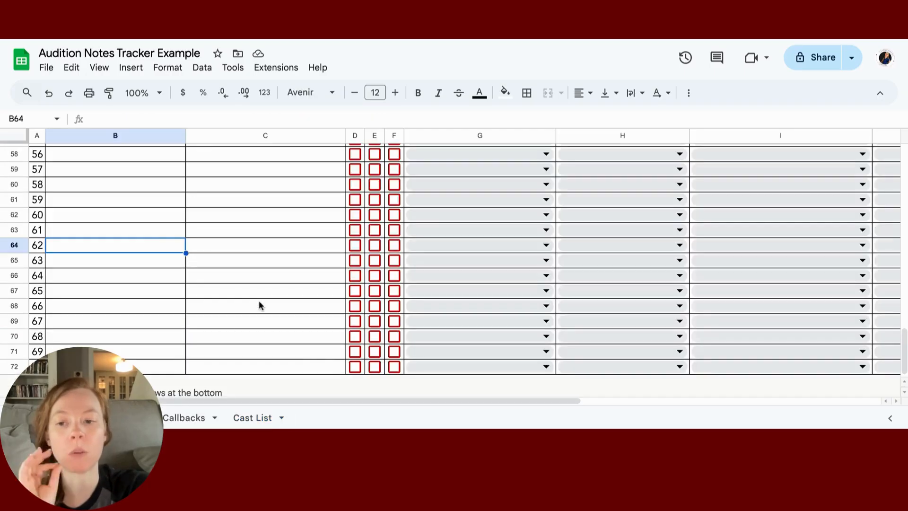
scroll(258, 303, right, 5)
scroll(258, 307, up, 15)
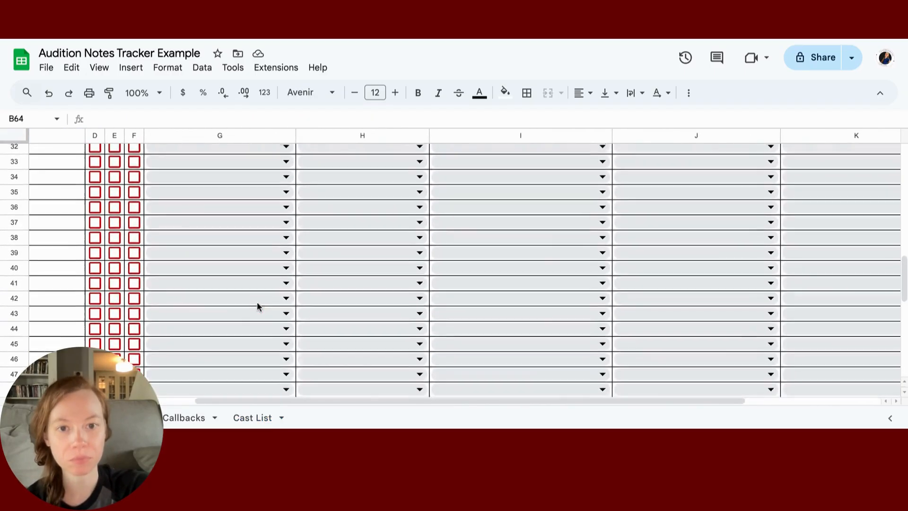
scroll(464, 293, up, 3)
scroll(464, 293, right, 4)
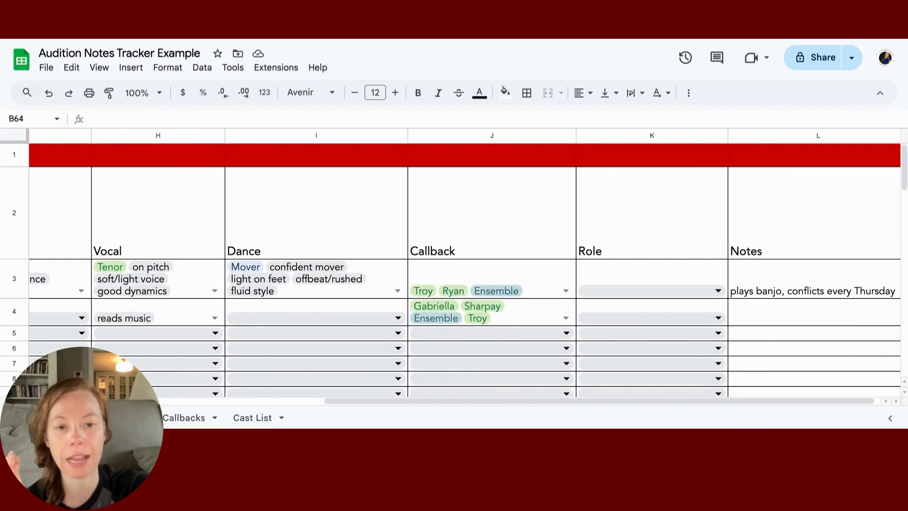
click(589, 290)
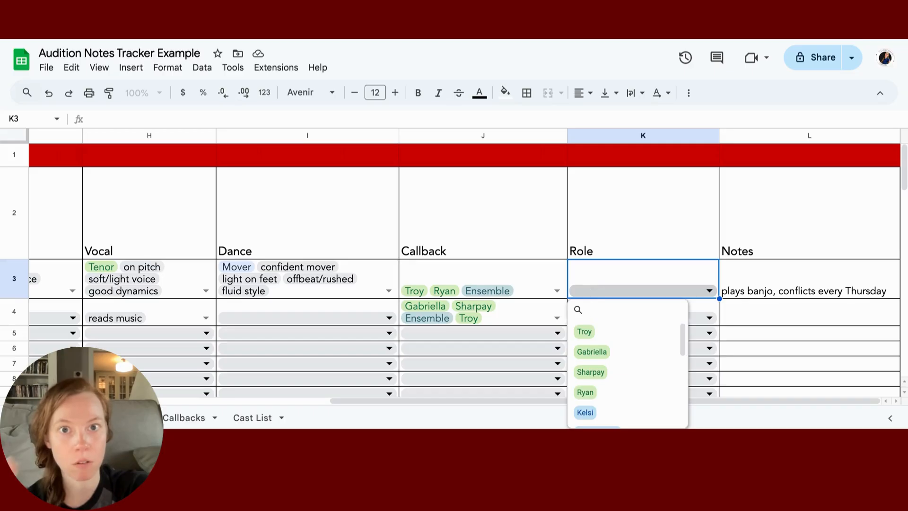
click(592, 333)
click(709, 317)
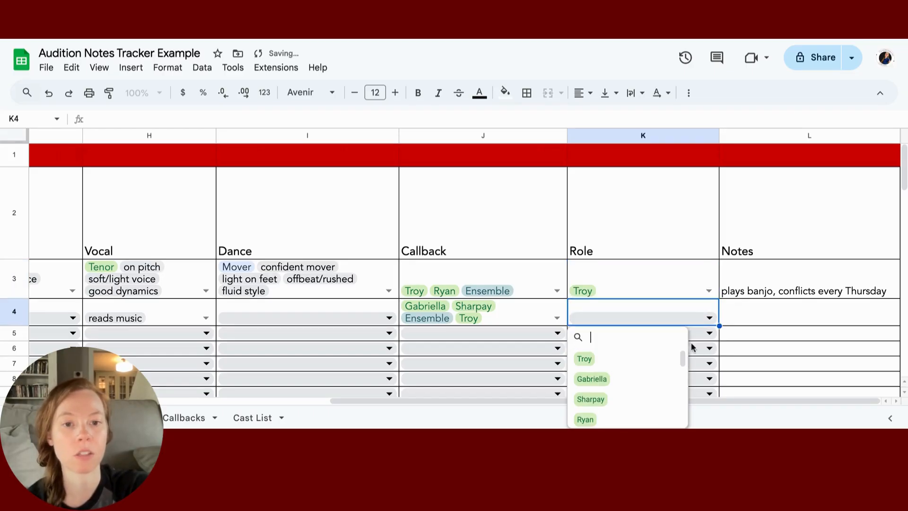
click(638, 378)
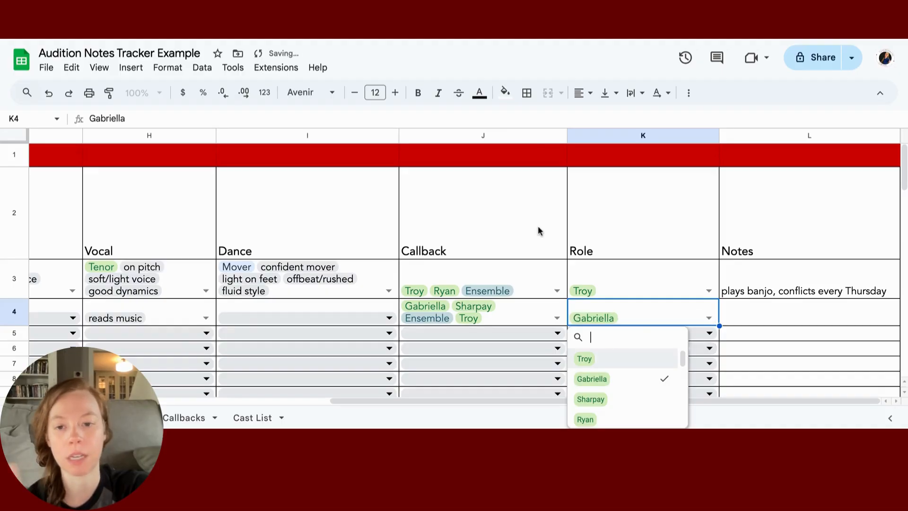
click(252, 417)
scroll(118, 170, up, 3)
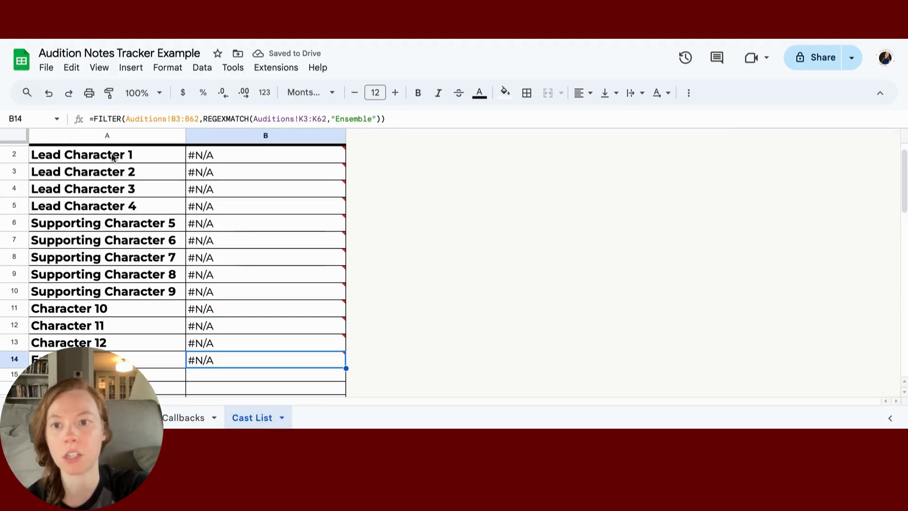
click(110, 177)
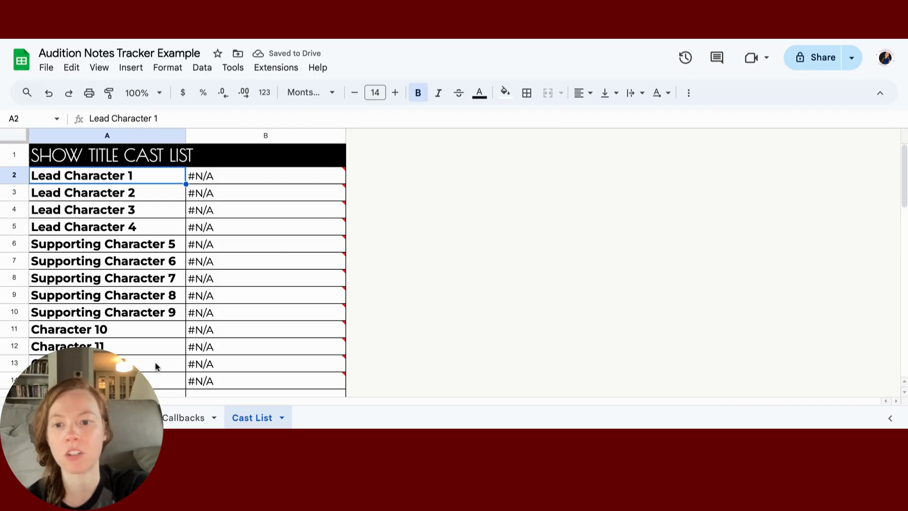
click(173, 420)
click(128, 418)
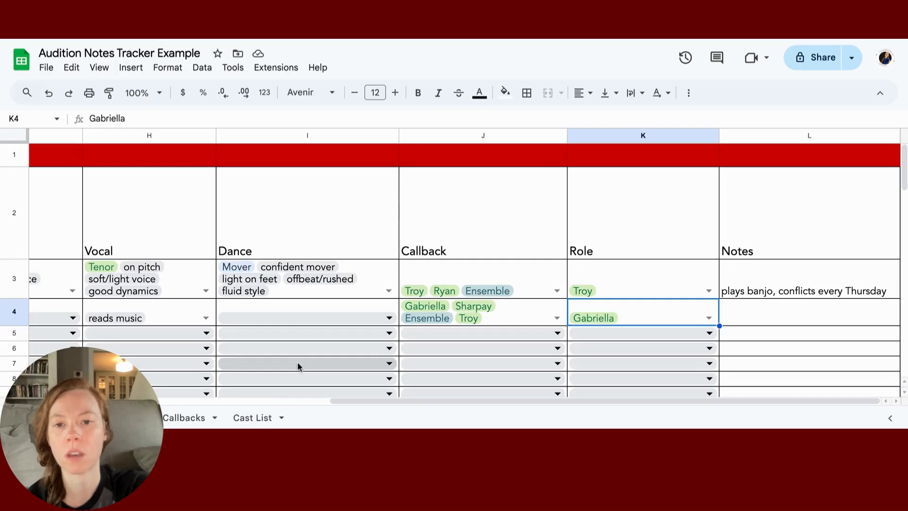
click(339, 292)
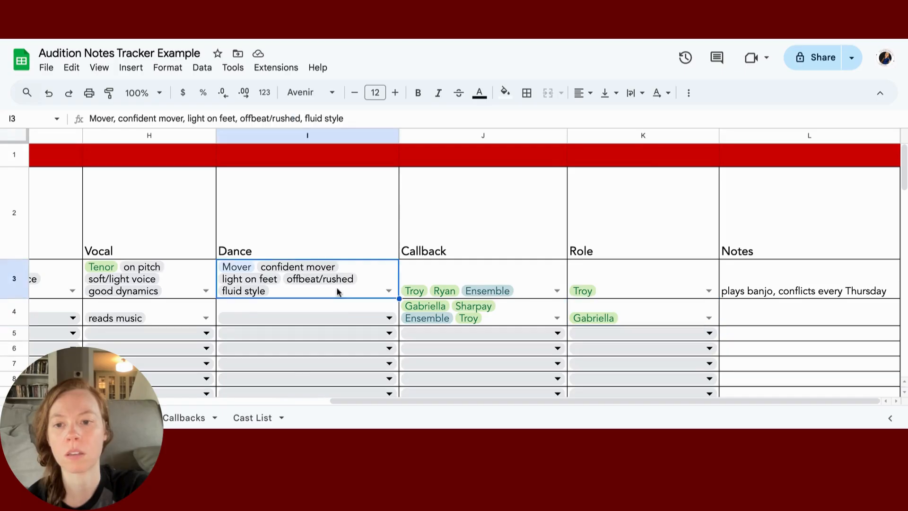
click(677, 294)
click(253, 417)
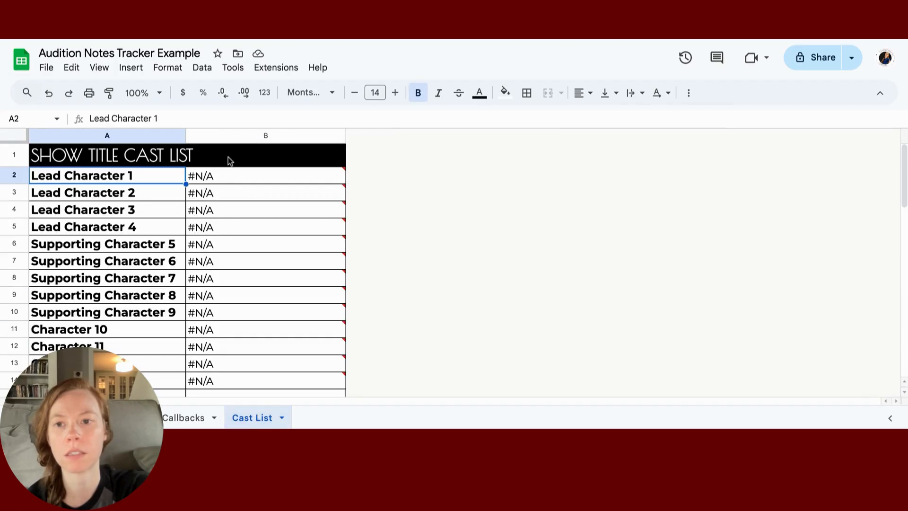
Step: Replace 'Lead Character 1' with Troy in Cast List B2's FILTER formula
click(224, 180)
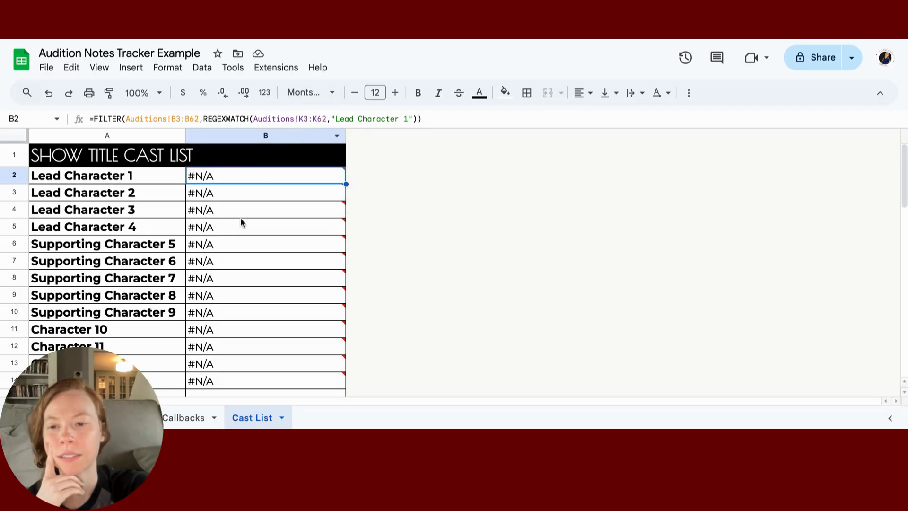
click(185, 418)
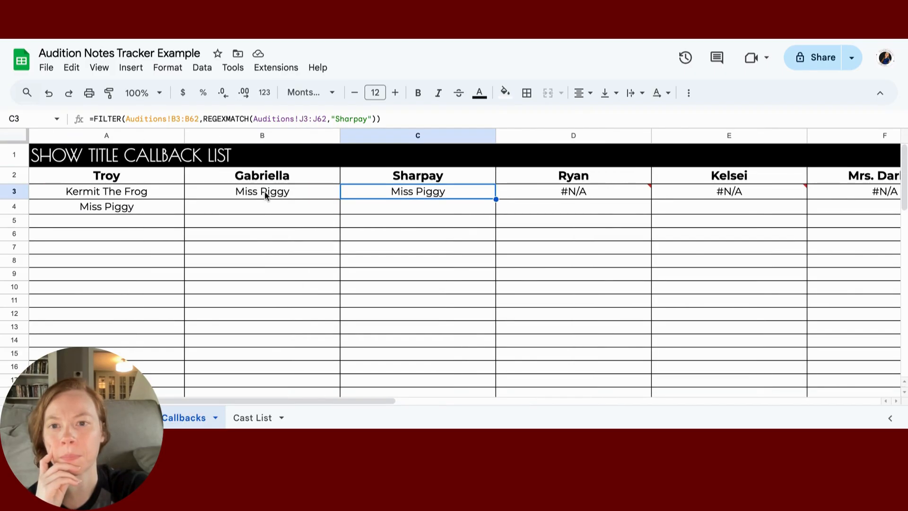
click(118, 418)
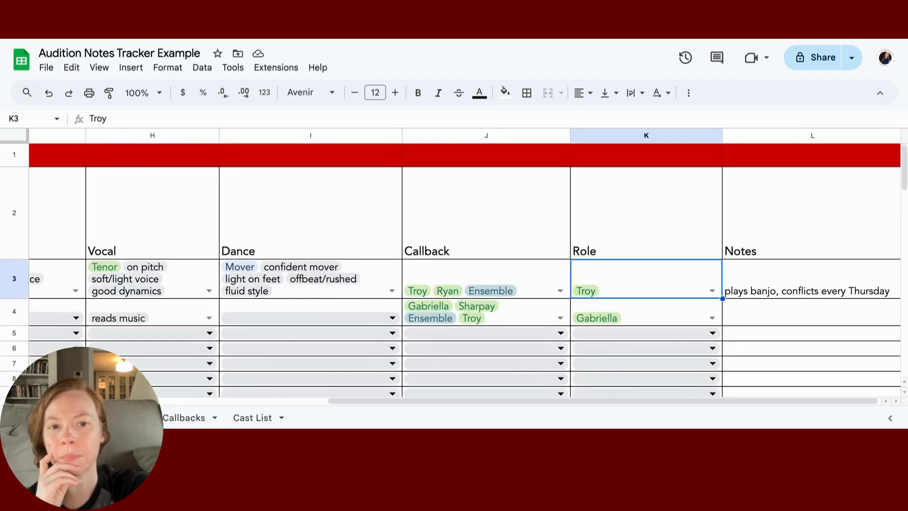
click(253, 418)
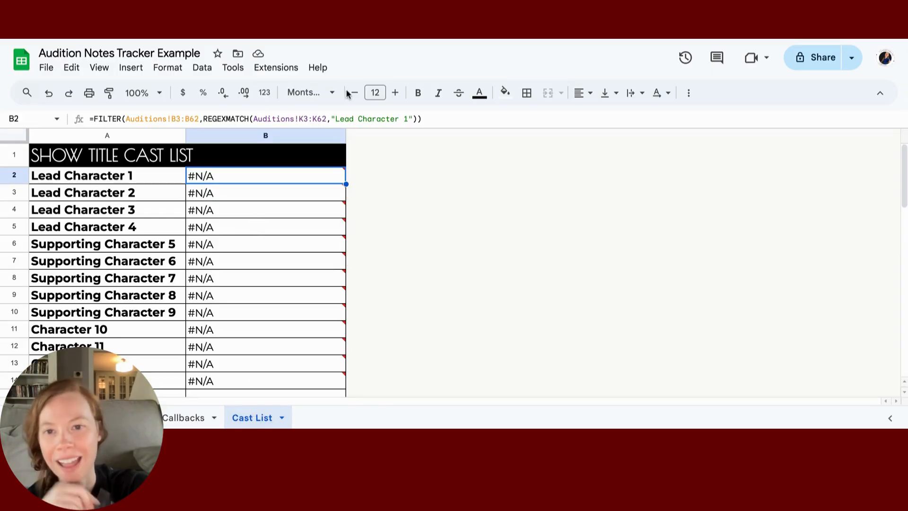
drag(408, 119, 337, 122)
text(TREE)
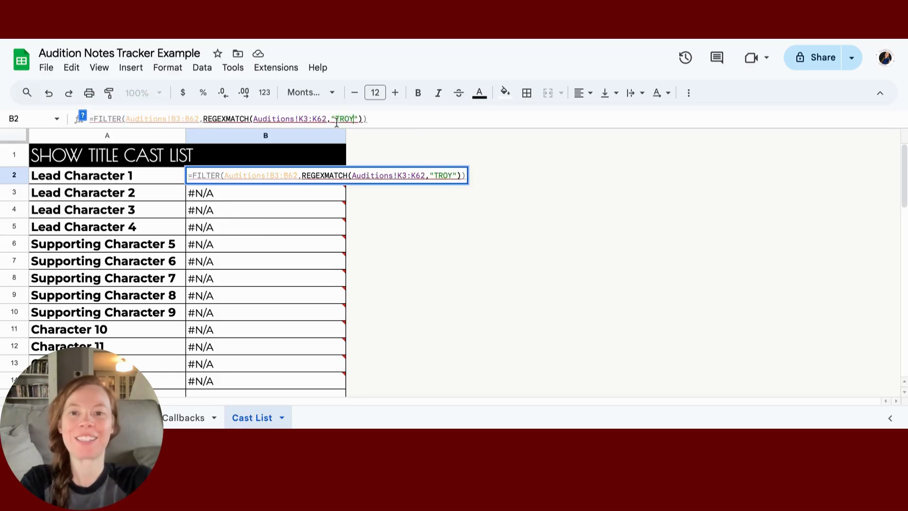
key(BackSpace)
key(BackSpace)
key(BackSpace)
key(BackSpace)
text(Tree)
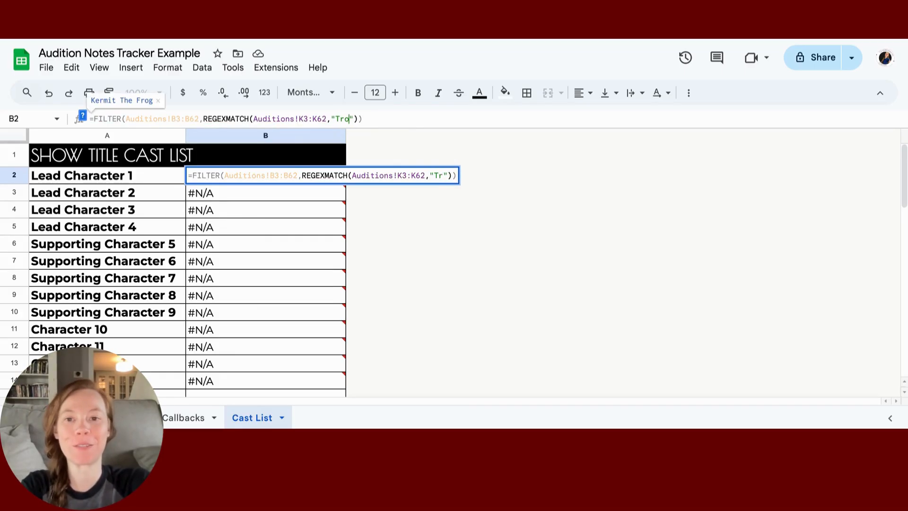
key(Return)
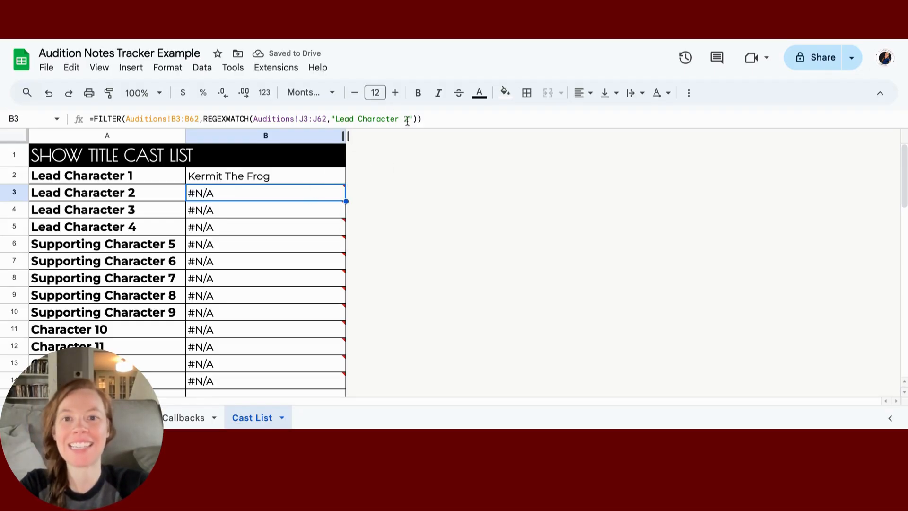
Step: Replace 'Lead Character 2' with Gabriella in B3's FILTER formula
drag(407, 122, 336, 122)
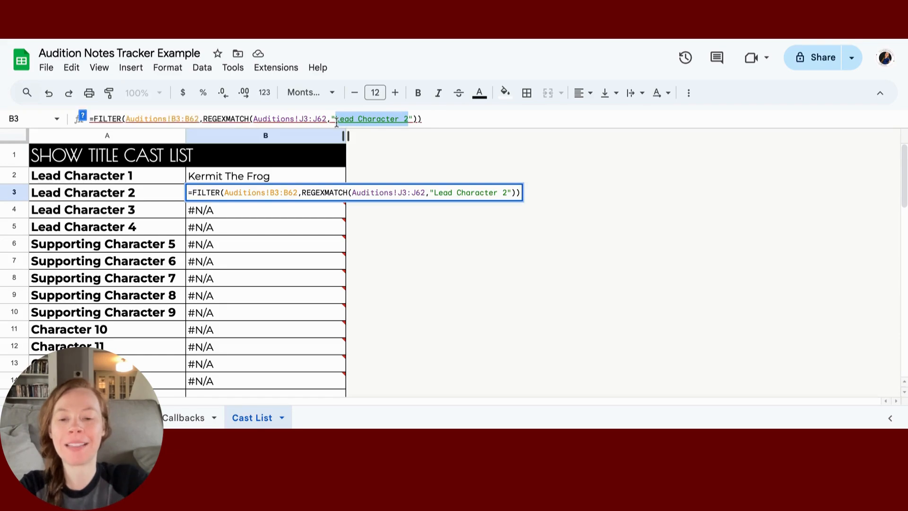
text(Gabriella)
click(527, 224)
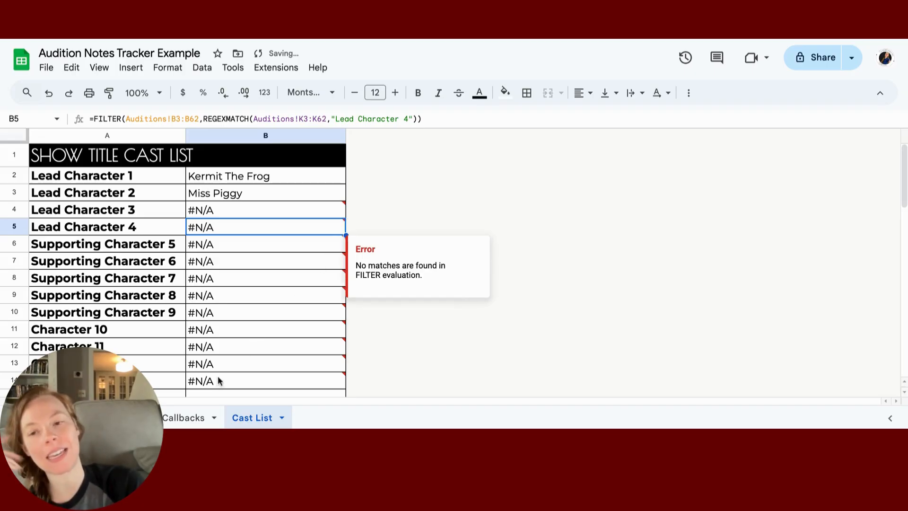
Step: Add Troy to the second auditioner's Role and check Lead Character 1 on the Cast List
click(194, 418)
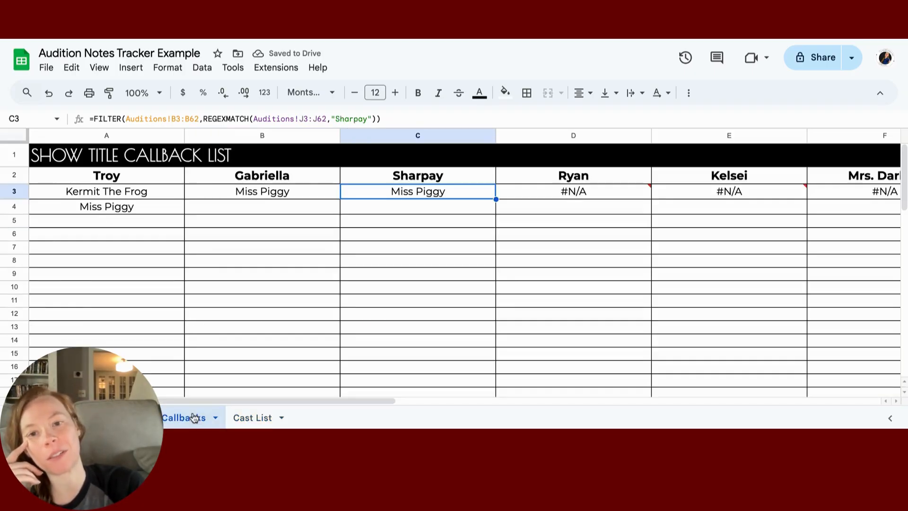
click(116, 418)
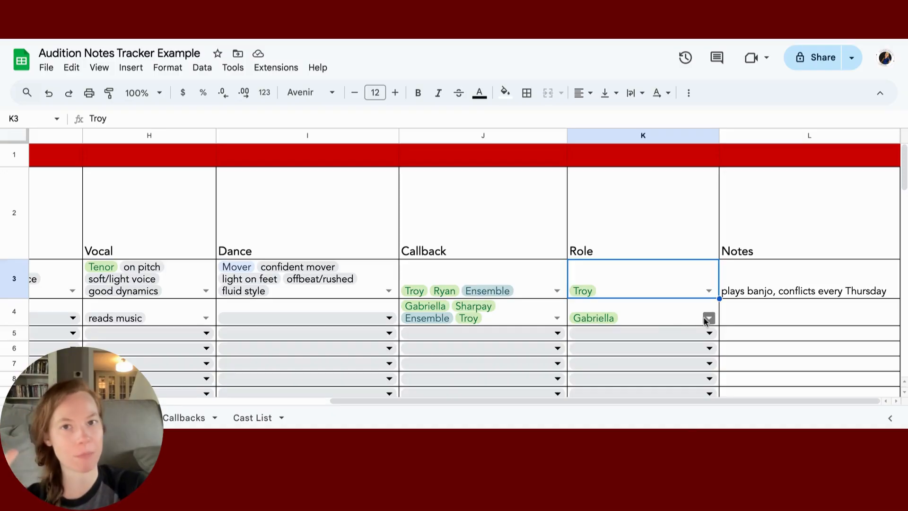
click(708, 318)
click(634, 362)
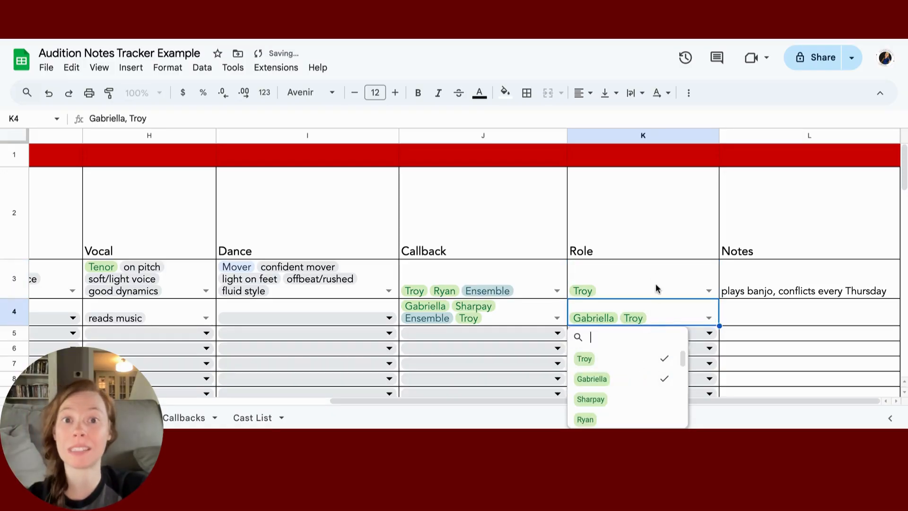
click(249, 419)
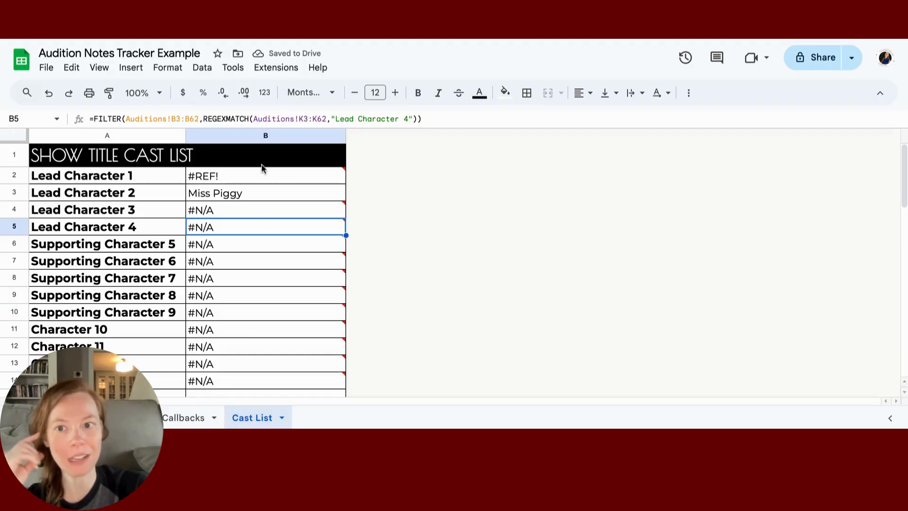
click(239, 177)
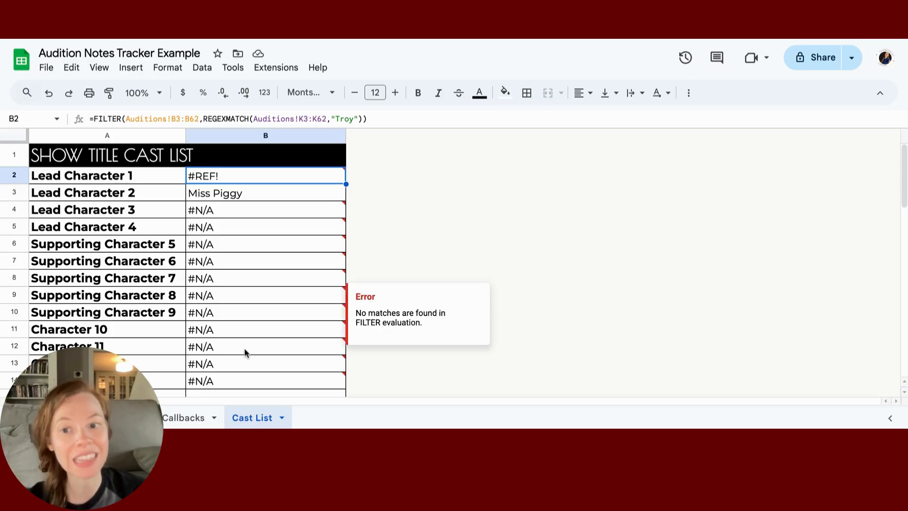
scroll(245, 347, down, 3)
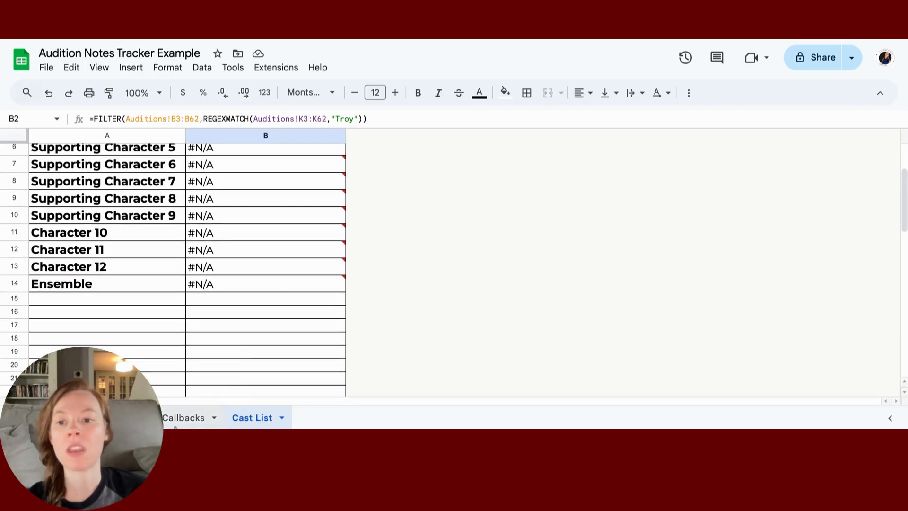
Step: Change the first auditioner's Role in K3 from Troy to Ensemble
click(183, 417)
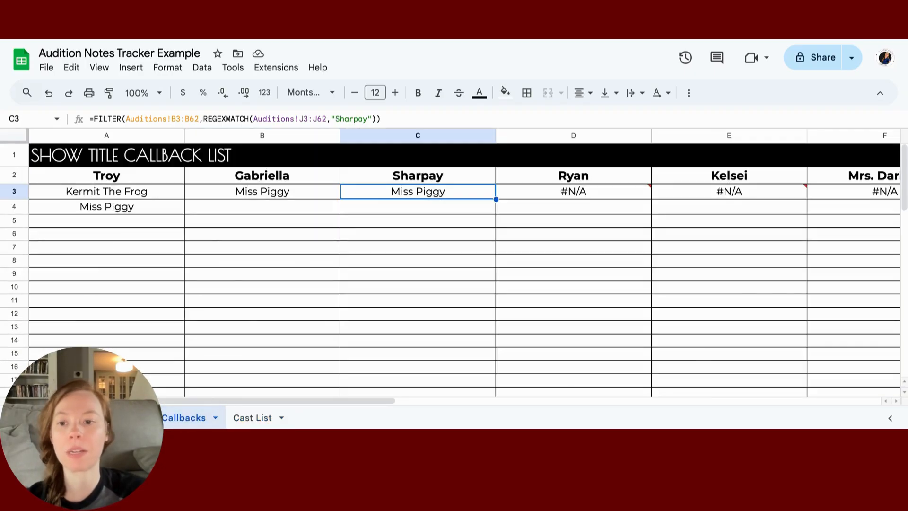
click(121, 417)
click(659, 295)
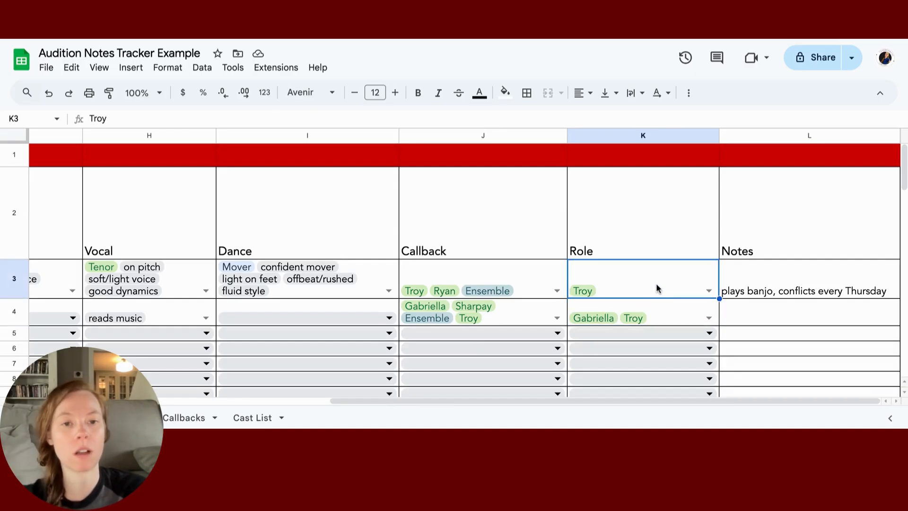
click(709, 290)
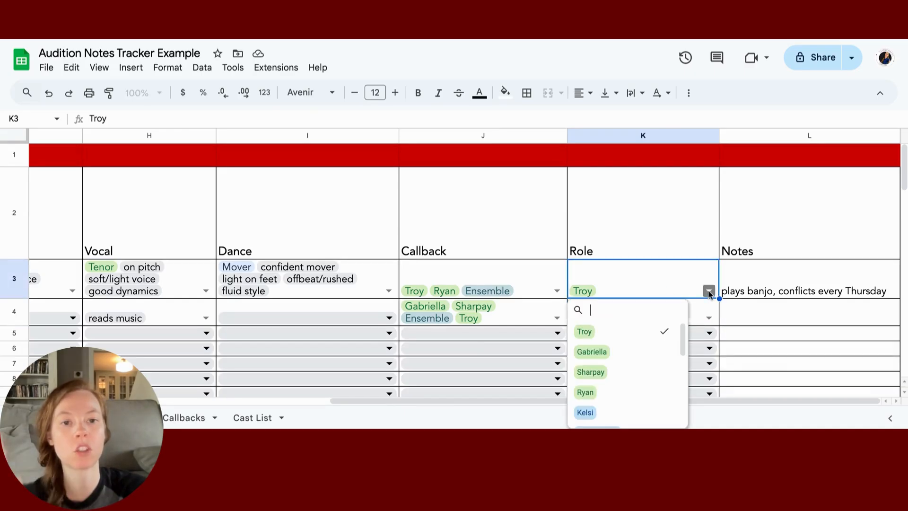
click(642, 334)
scroll(632, 384, down, 5)
click(624, 381)
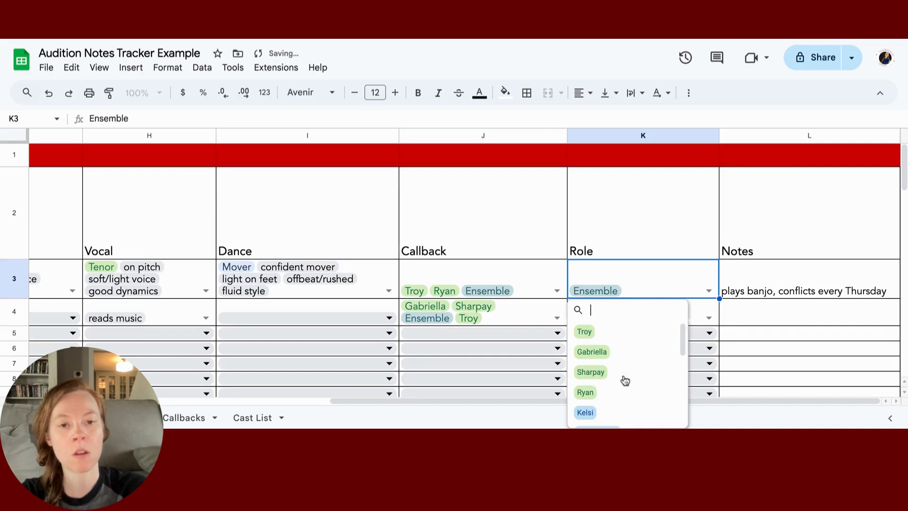
click(736, 319)
Step: Clear the second auditioner's roles in K4 and set it to Ensemble
click(708, 319)
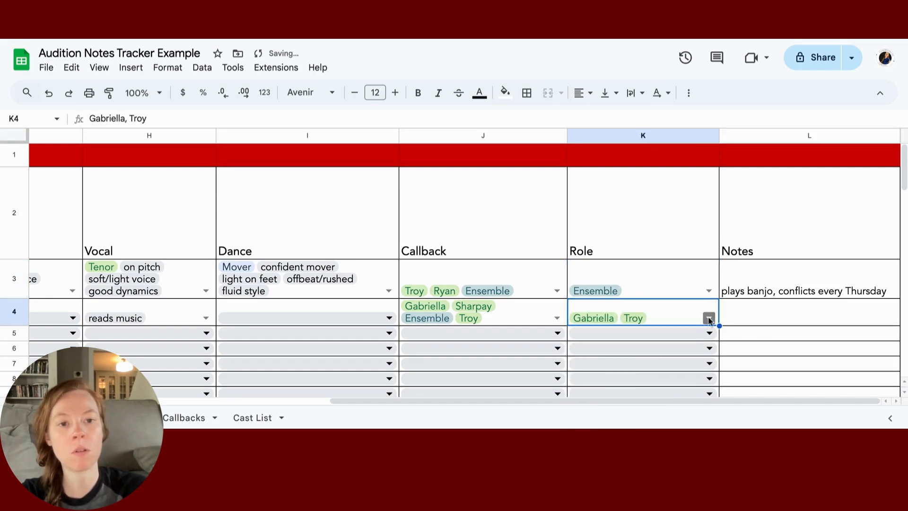
click(708, 319)
click(634, 384)
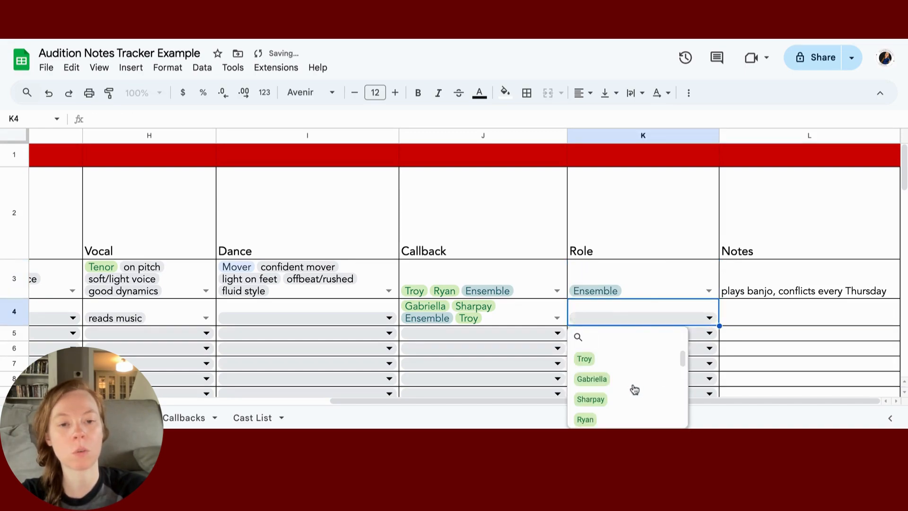
scroll(633, 385, down, 5)
click(634, 387)
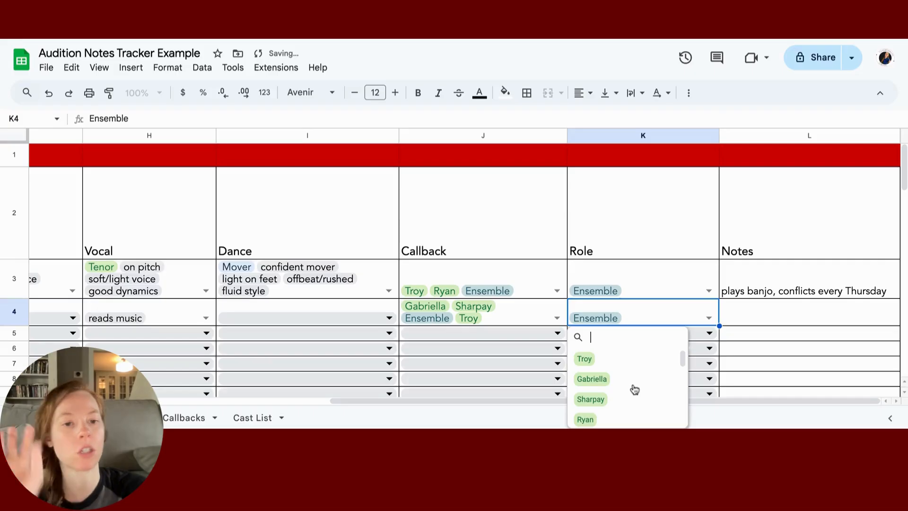
click(758, 367)
click(255, 417)
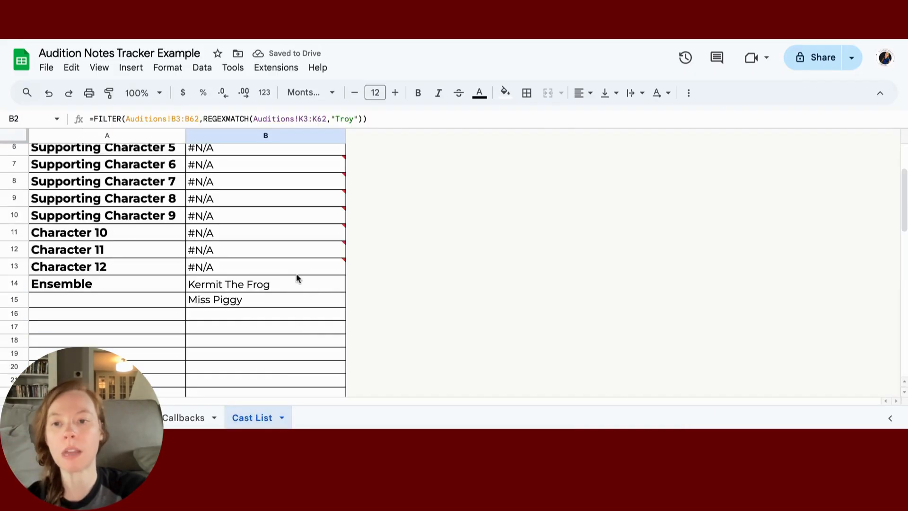
Step: Review the names listed under the Ensemble role on the Cast List
click(296, 282)
key(Down)
key(Down)
key(Down)
key(Down)
key(Down)
key(Down)
key(Down)
key(Down)
key(Down)
key(Down)
key(Down)
key(Down)
key(Down)
key(Down)
key(Down)
key(Down)
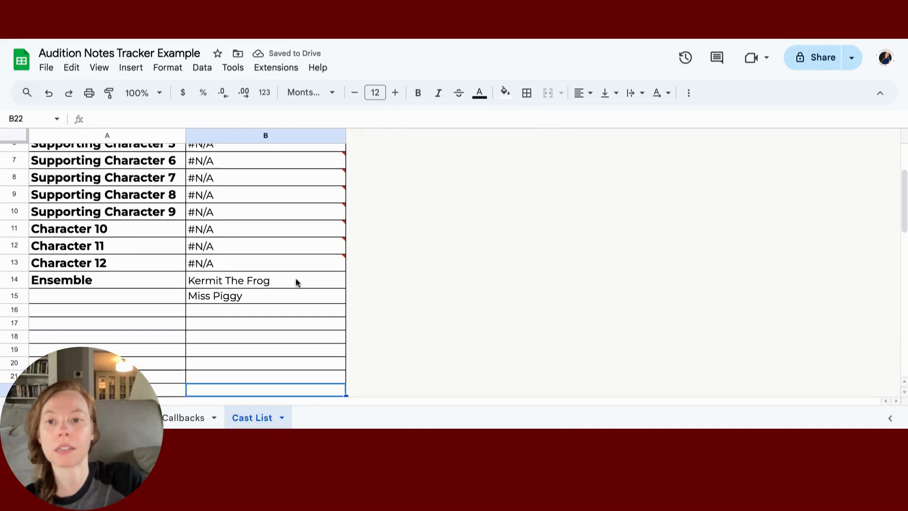
key(Down)
key(Down)
key(Down)
key(Down)
key(Down)
key(Down)
key(Down)
key(Down)
key(Down)
key(Down)
key(Down)
key(Down)
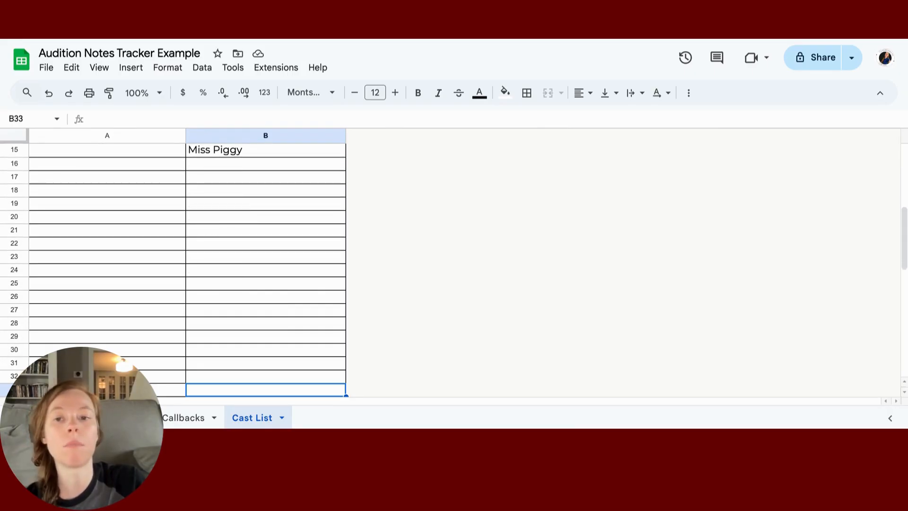
key(Down)
key(Down)
key(Down)
key(Down)
key(Down)
key(Down)
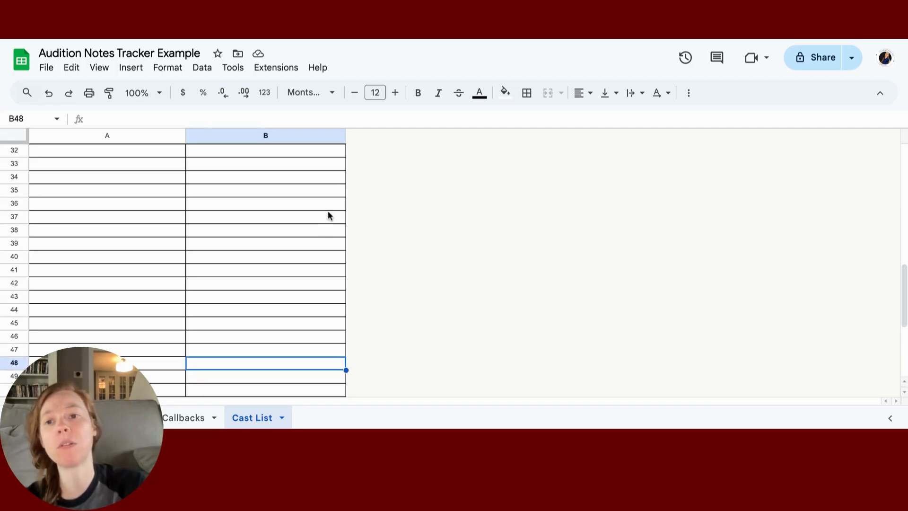
scroll(329, 212, up, 10)
scroll(329, 213, down, 2)
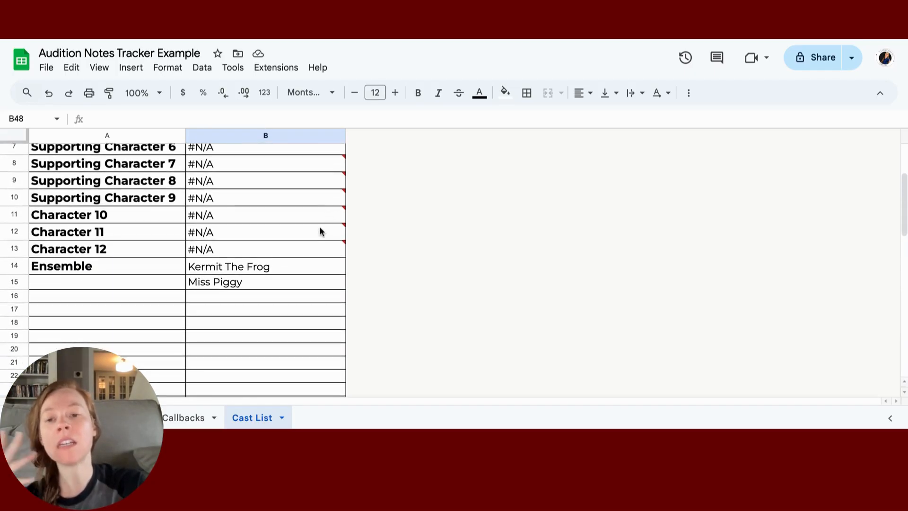
Step: Extend B14's Ensemble FILTER ranges from B62 and K62 to B72 and K72
click(300, 265)
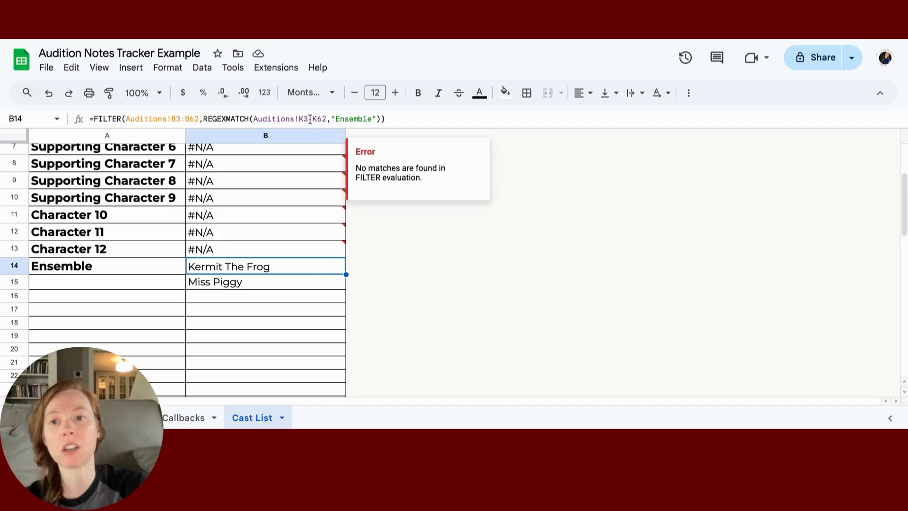
click(195, 119)
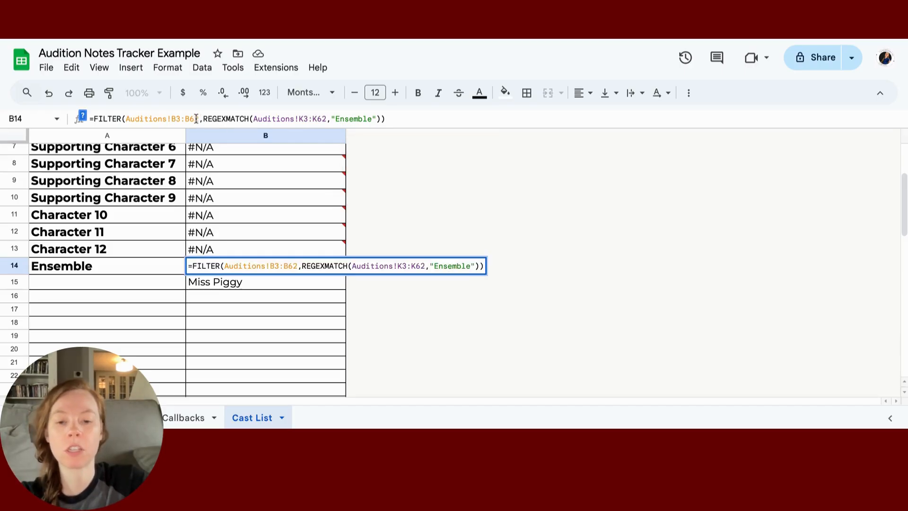
key(BackSpace)
text(7)
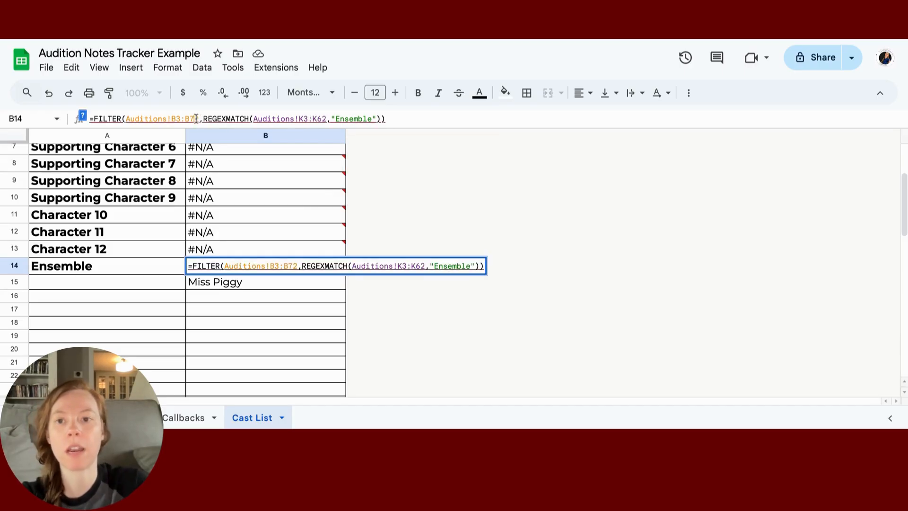
click(320, 120)
key(BackSpace)
text(7)
click(450, 194)
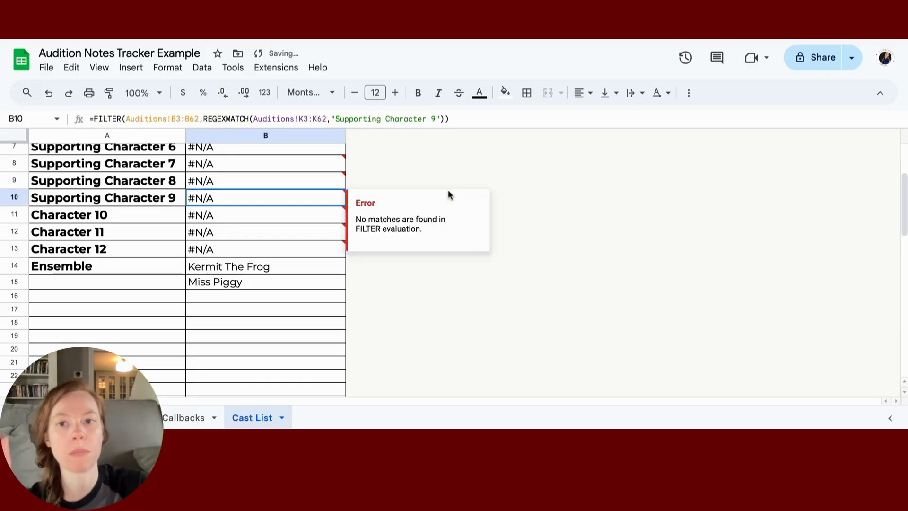
Step: Select the column B results and the Lead Character 3 role name
drag(449, 195, 205, 329)
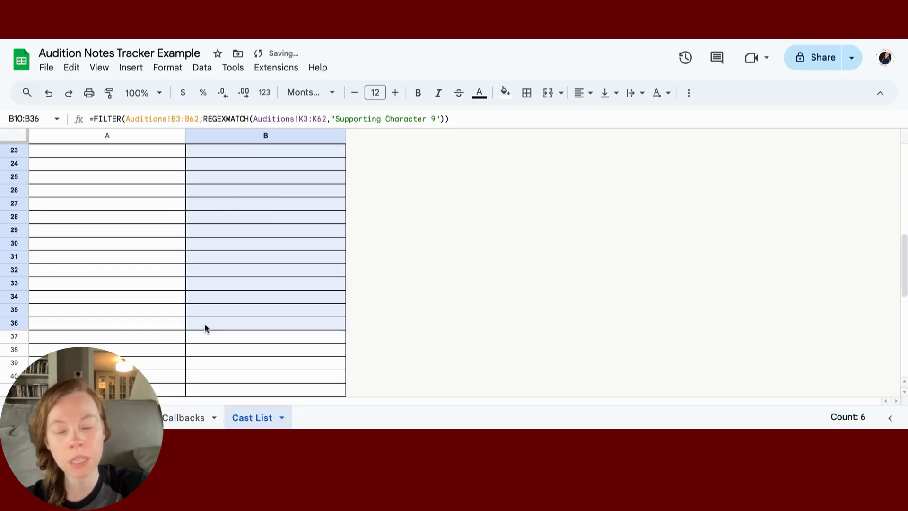
scroll(199, 326, up, 10)
click(123, 211)
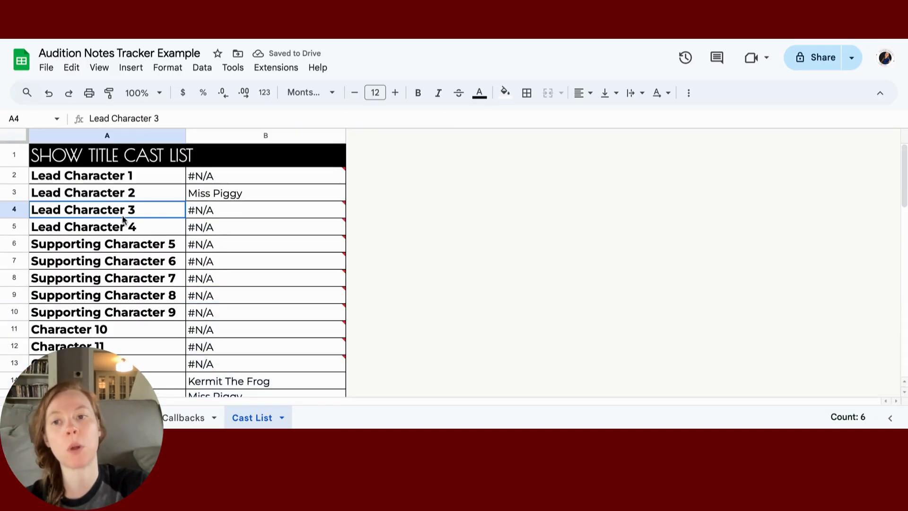
Step: Rename the Lead Character 1 role in A2 to Troy
click(121, 173)
text(Try)
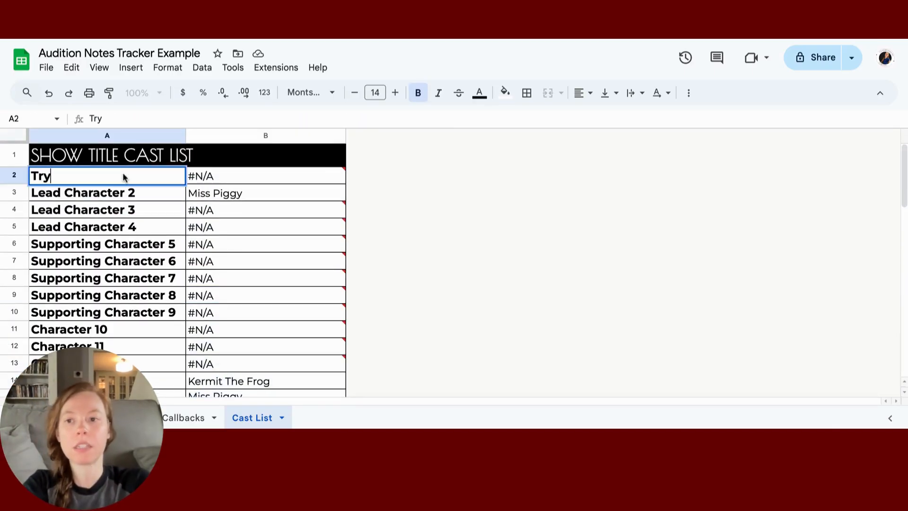
key(BackSpace)
text(po)
key(BackSpace)
key(BackSpace)
text(oy)
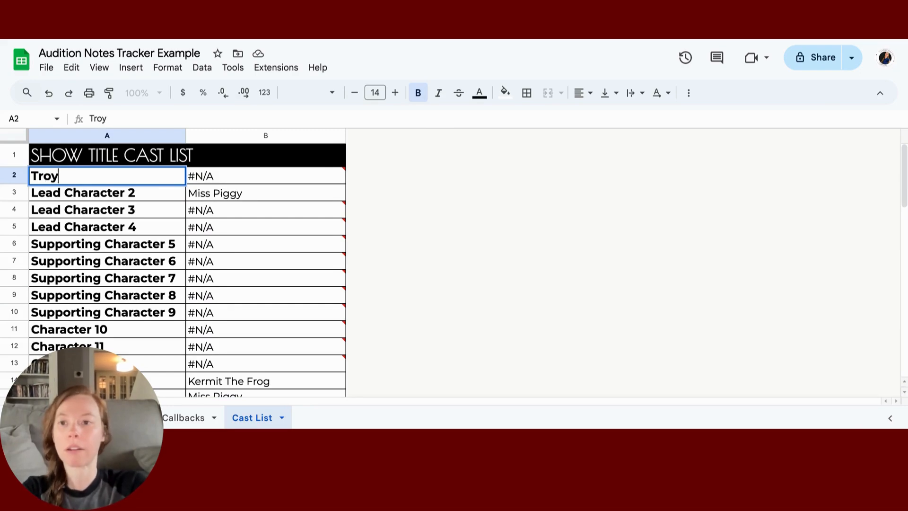
Step: Rename the Lead Character 2 role in A3 to Gabriella, then go to the Auditions sheet
click(134, 197)
text(Gabriel)
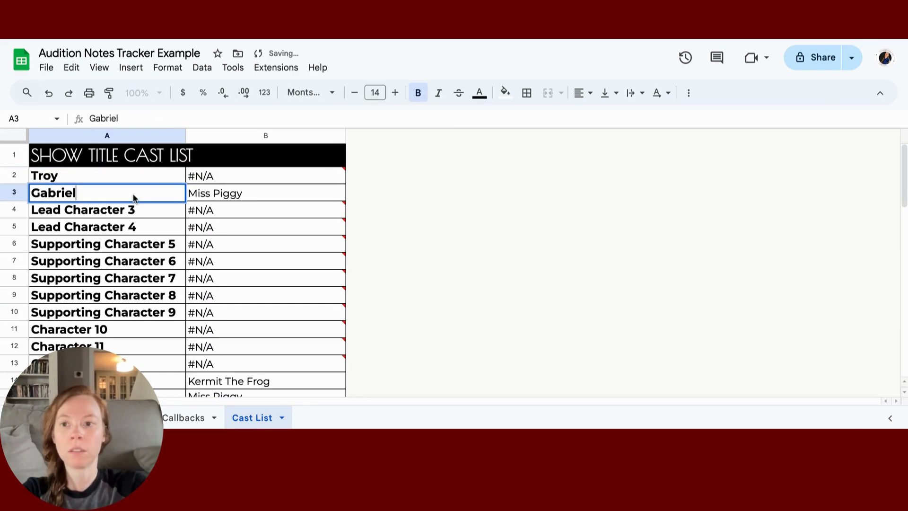
text(la)
mouse_move(411, 249)
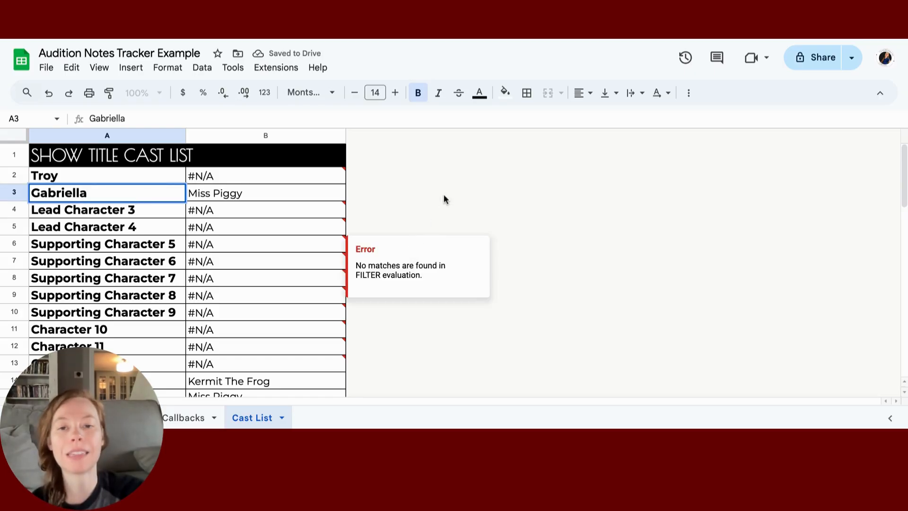
key(Tab)
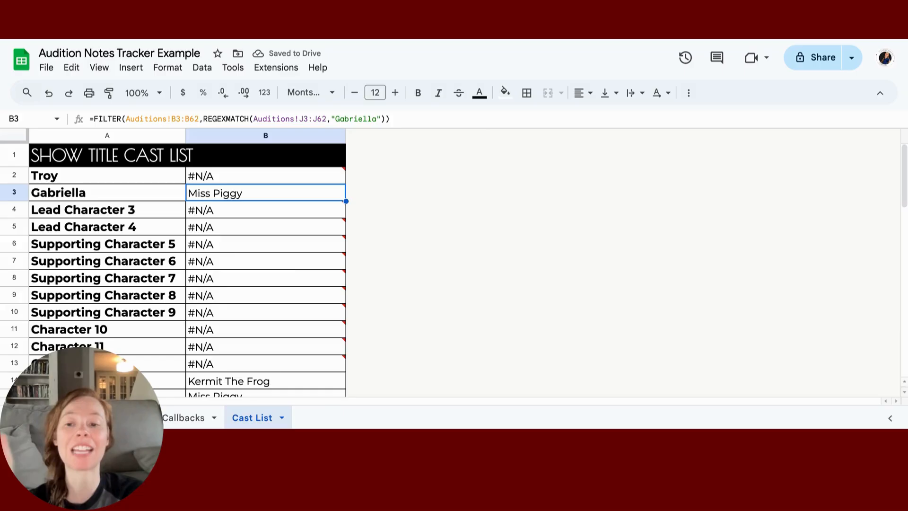
click(121, 417)
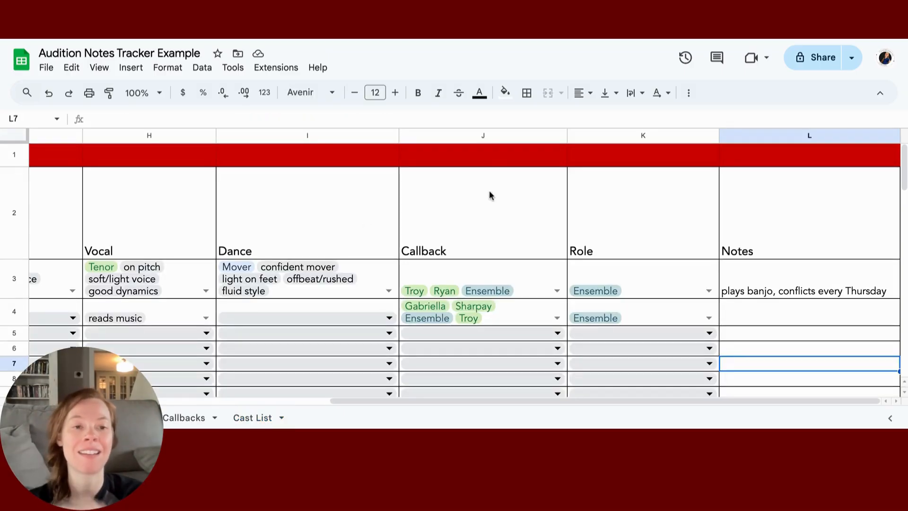
scroll(489, 191, left, 5)
scroll(489, 191, left, 1)
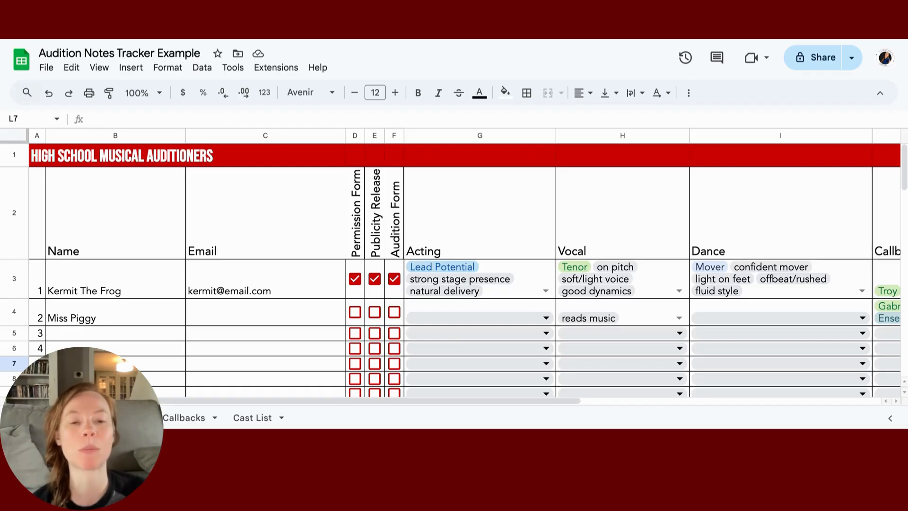
right_click(534, 266)
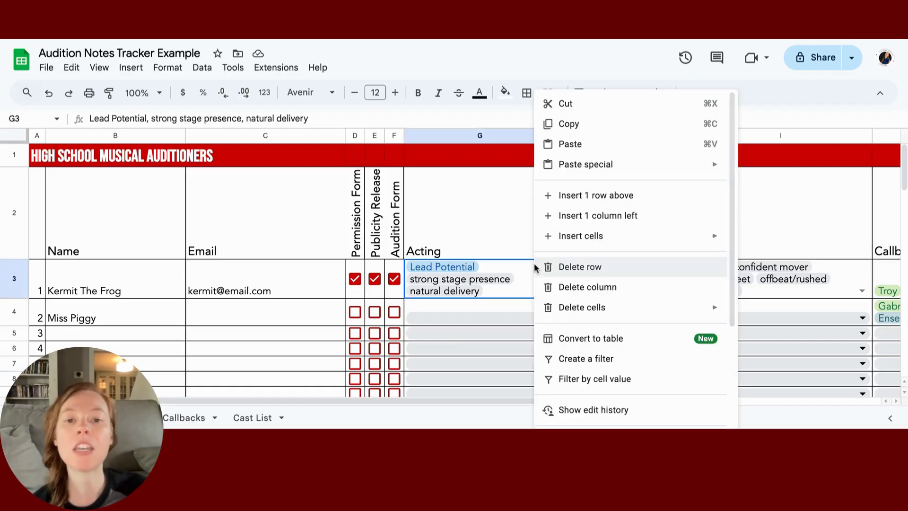
scroll(577, 362, down, 3)
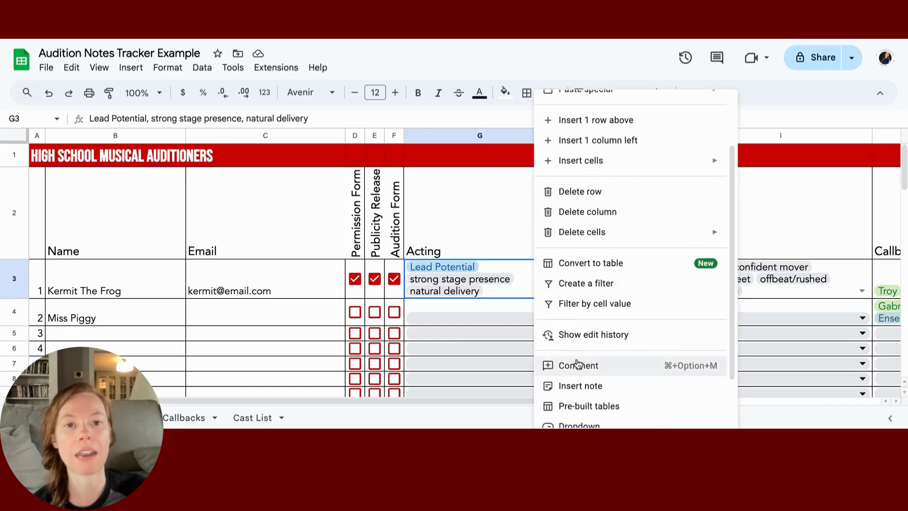
scroll(610, 234, up, 3)
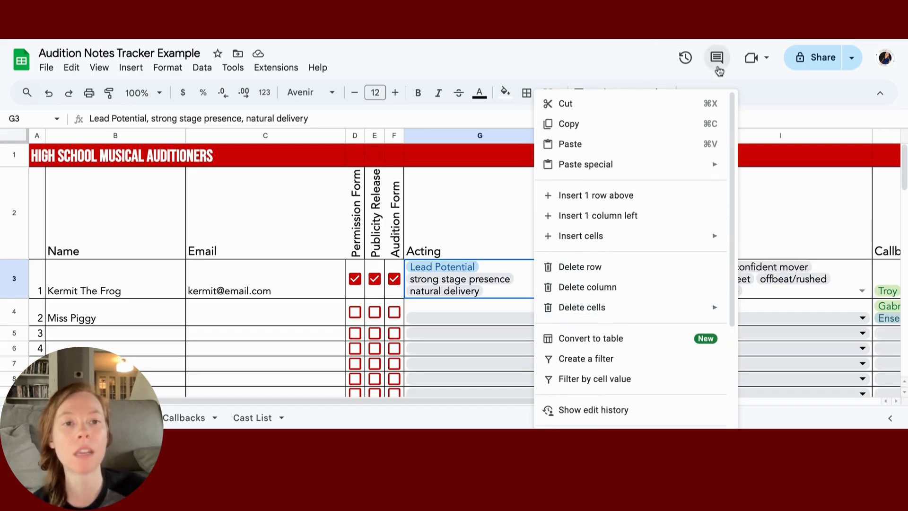
click(718, 68)
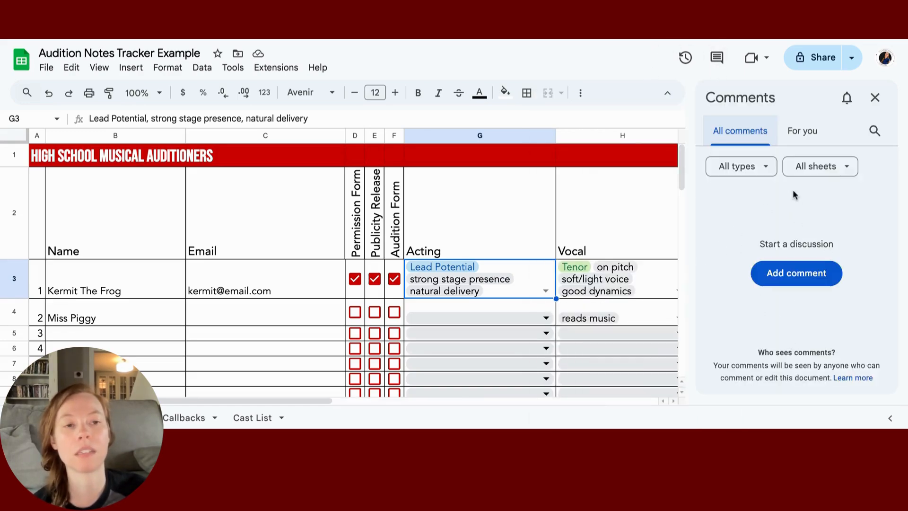
click(875, 97)
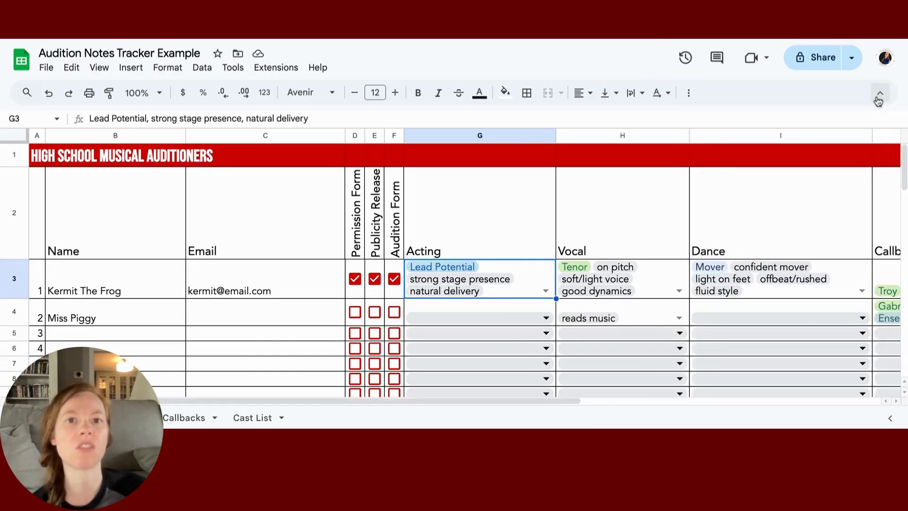
click(664, 274)
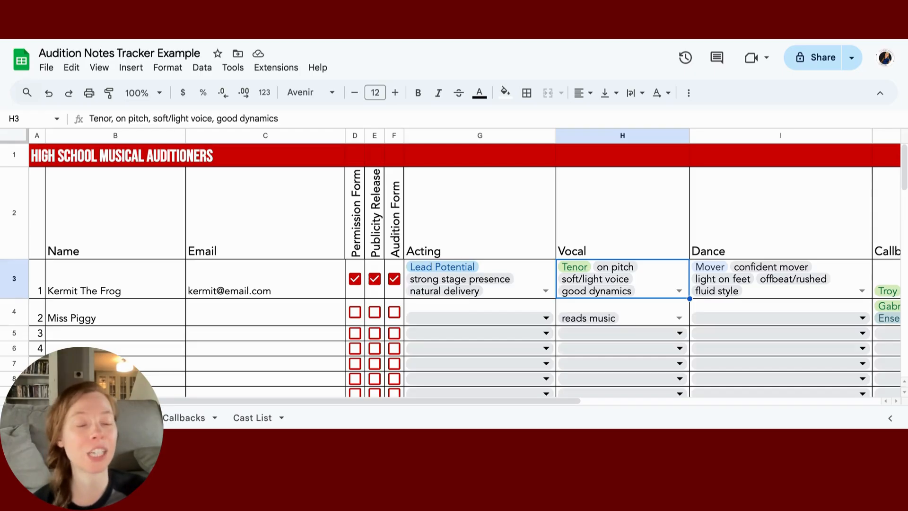